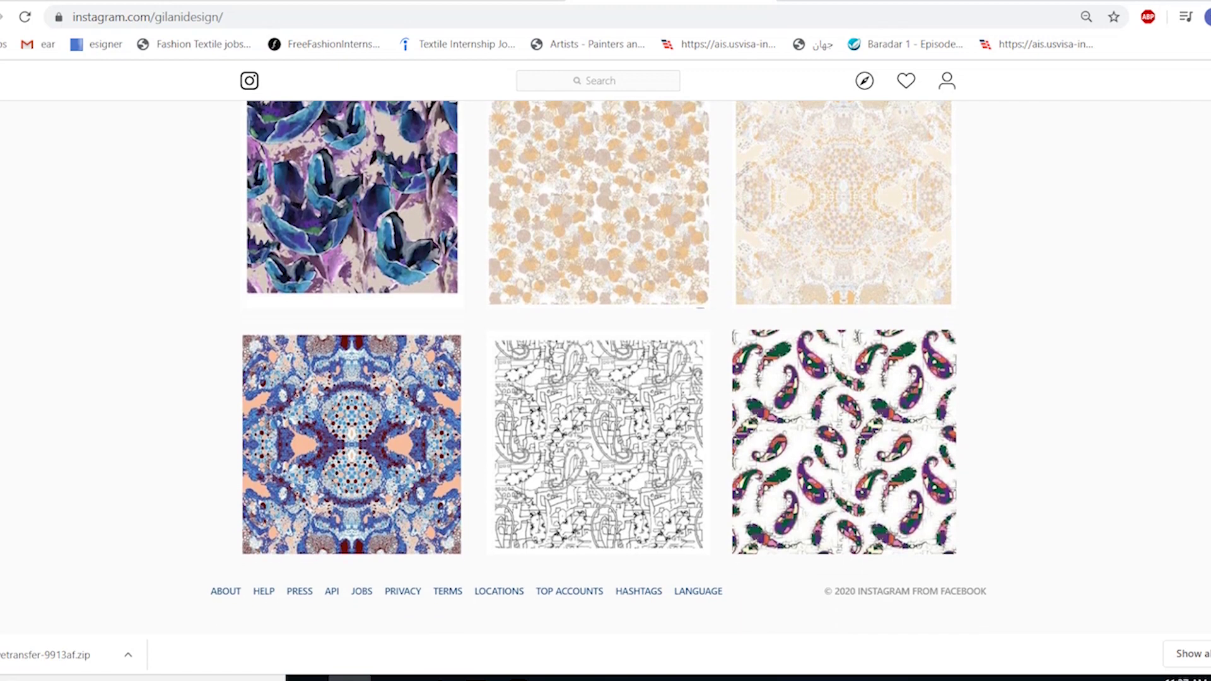
pyautogui.scroll(3, 599, 365)
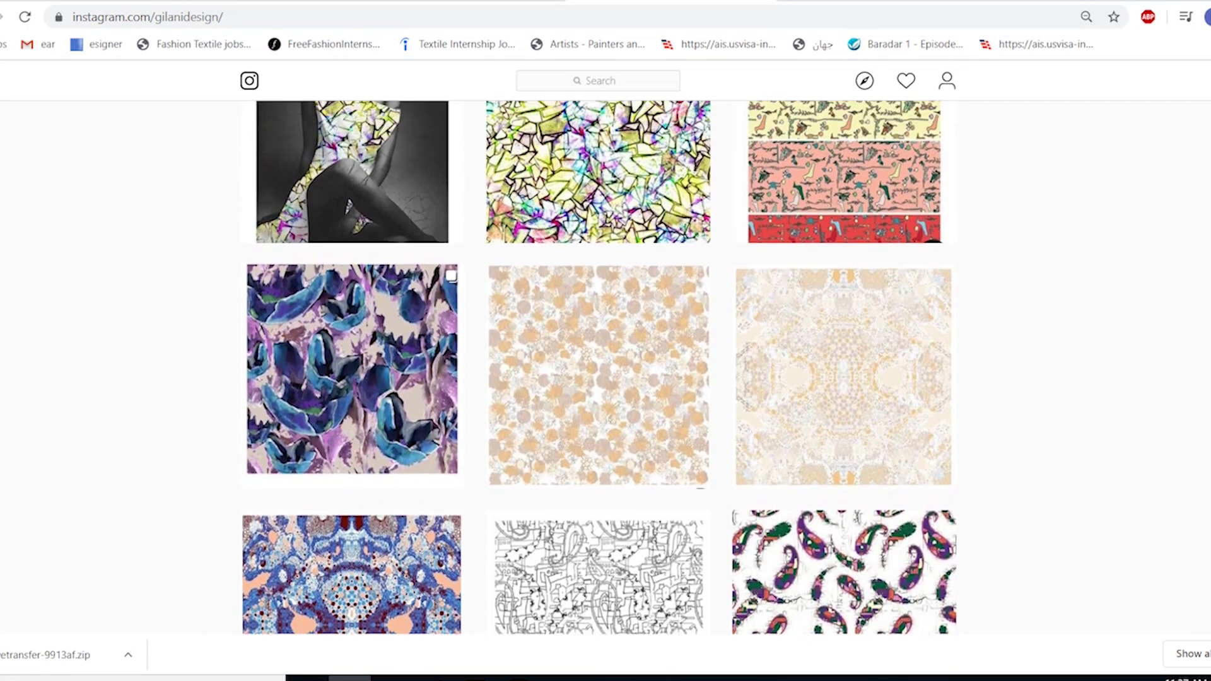
pyautogui.scroll(4, 599, 365)
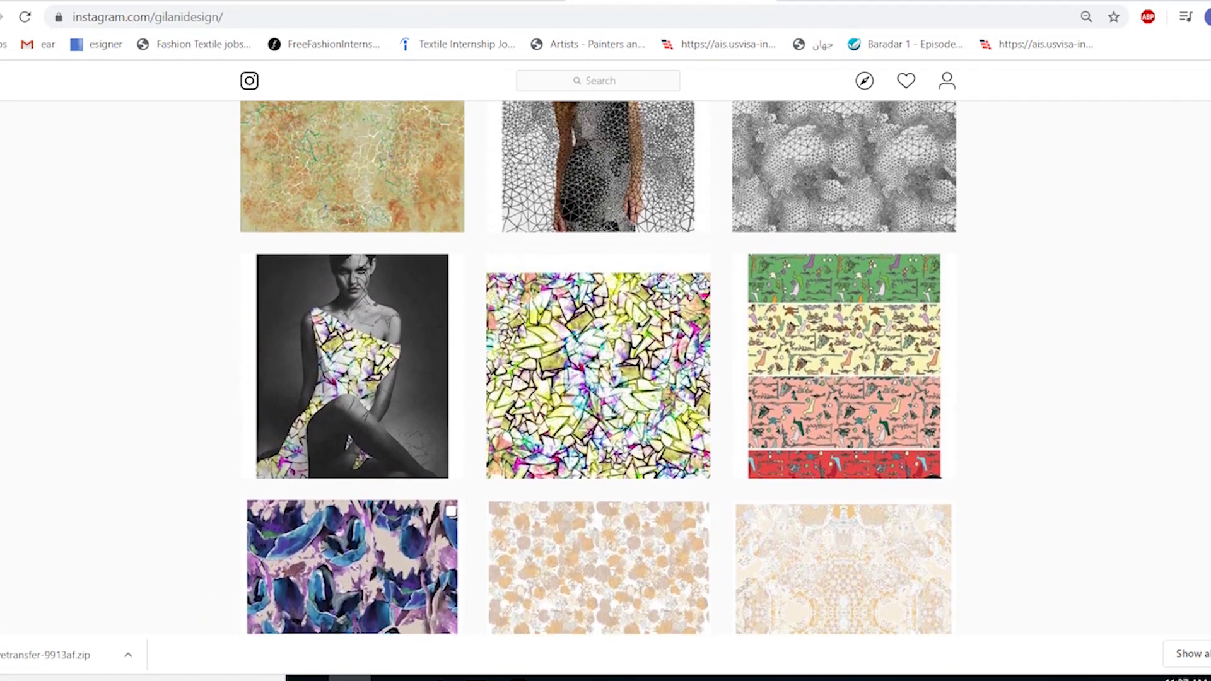
pyautogui.scroll(3, 599, 366)
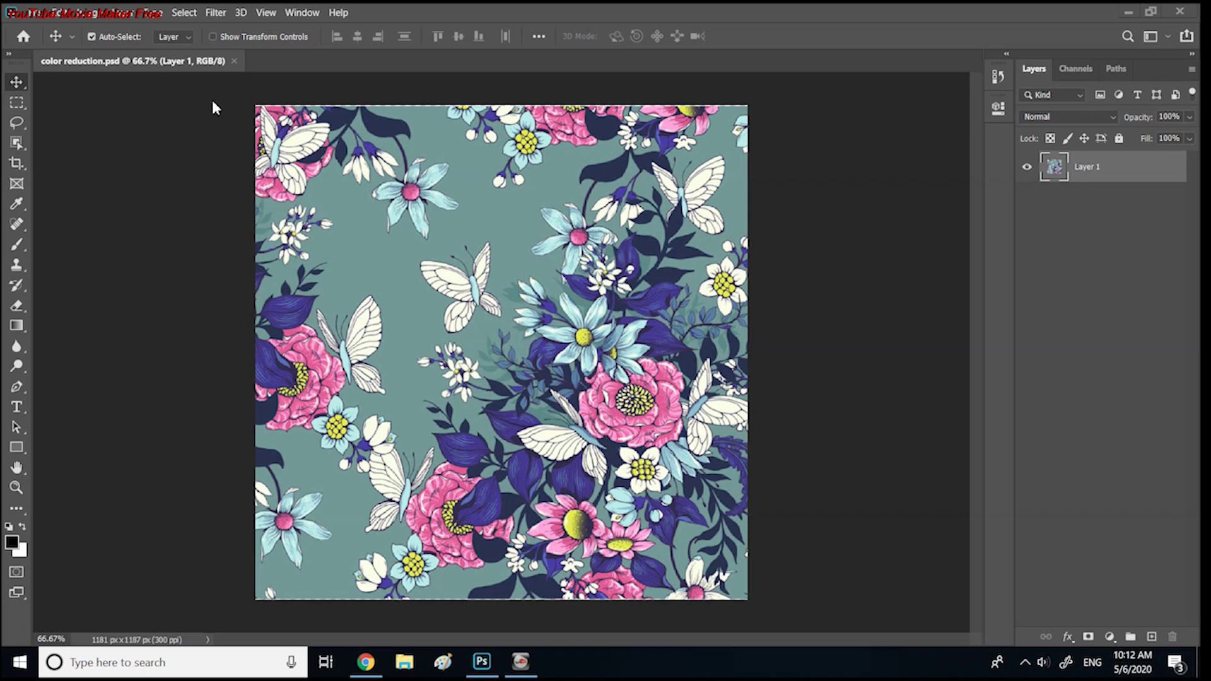
pyautogui.click(92, 15)
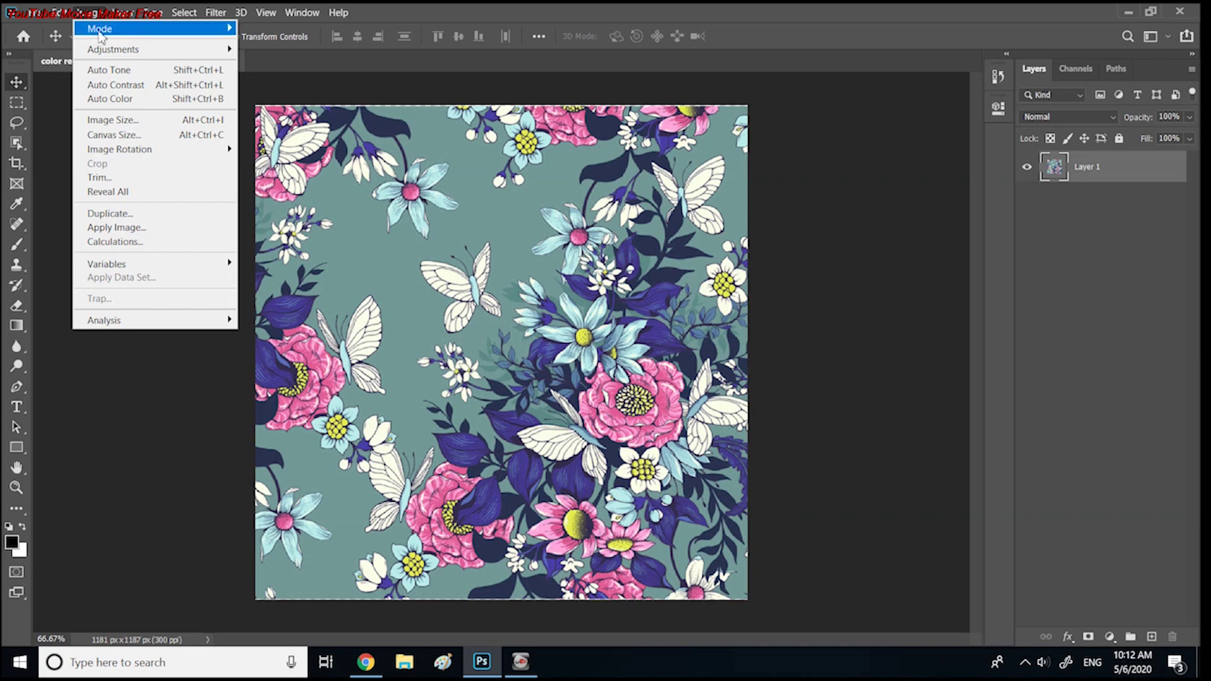
pyautogui.moveTo(101, 31)
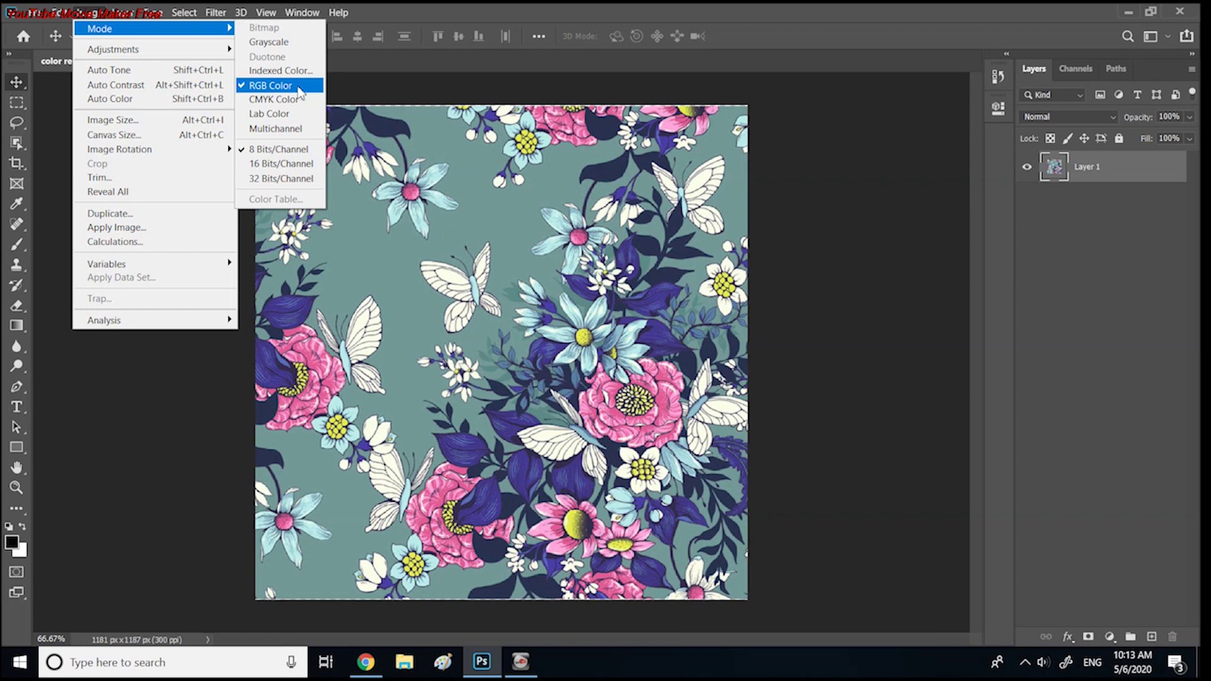
pyautogui.click(352, 95)
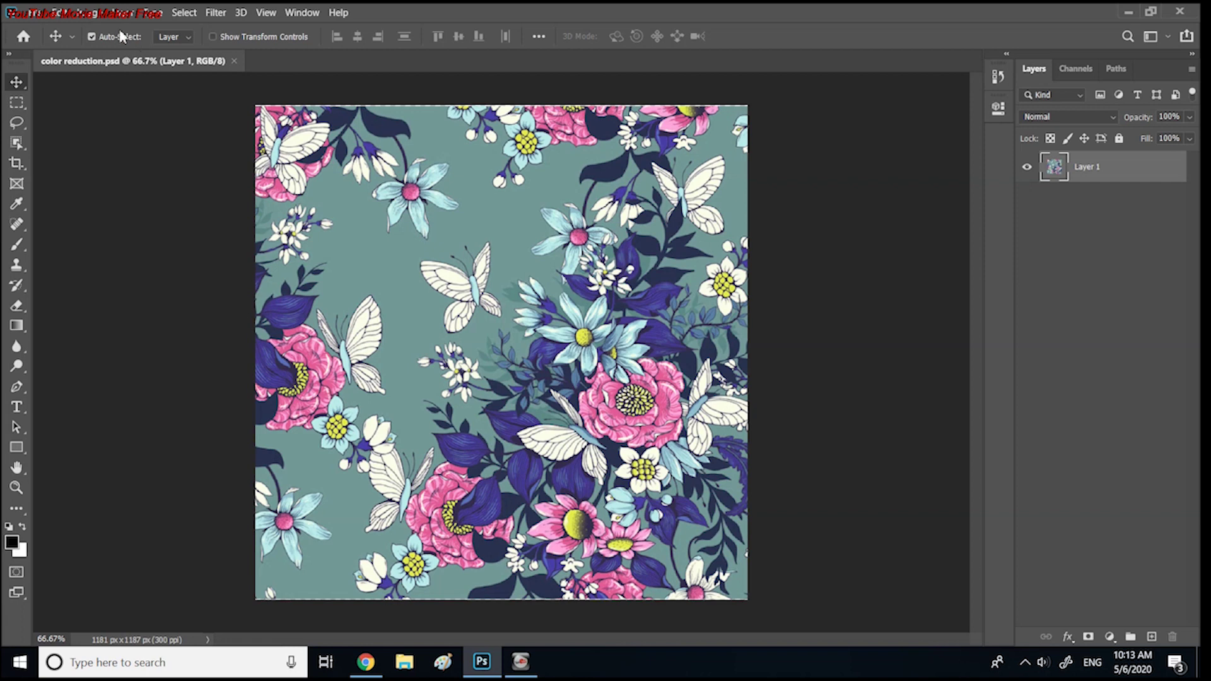
# - Start converting the floral image to Indexed Color mode and choose the Local (Adaptive) palette
pyautogui.click(93, 15)
pyautogui.moveTo(122, 30)
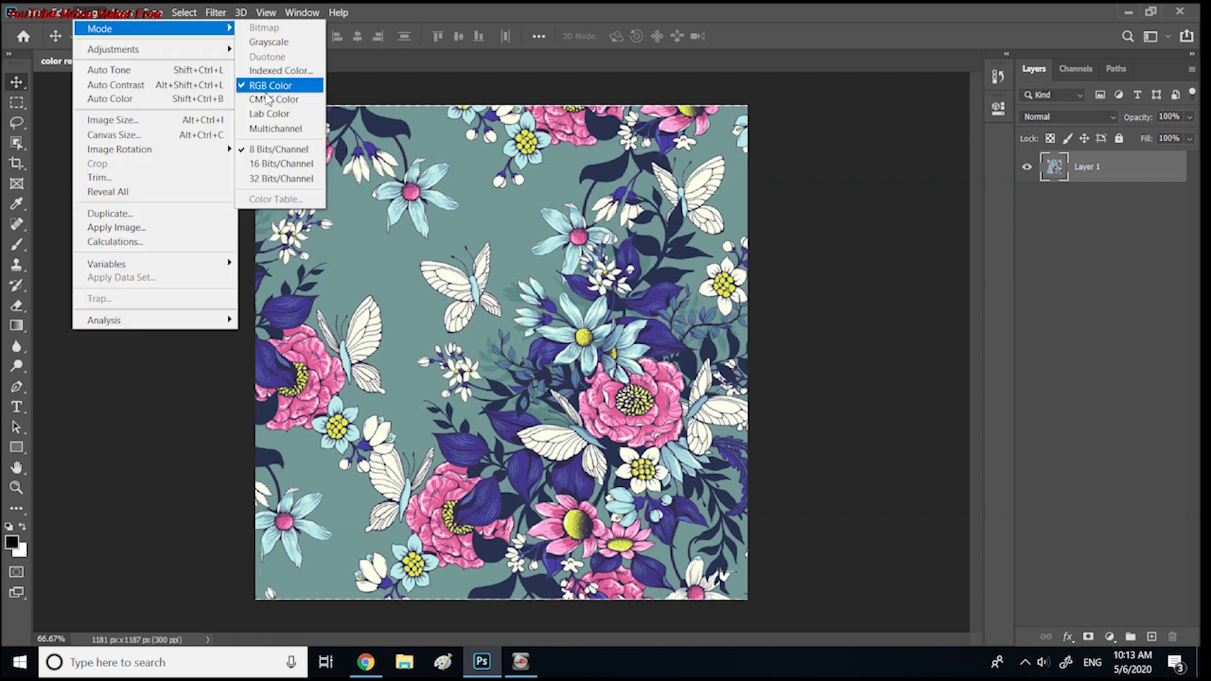
pyautogui.click(281, 72)
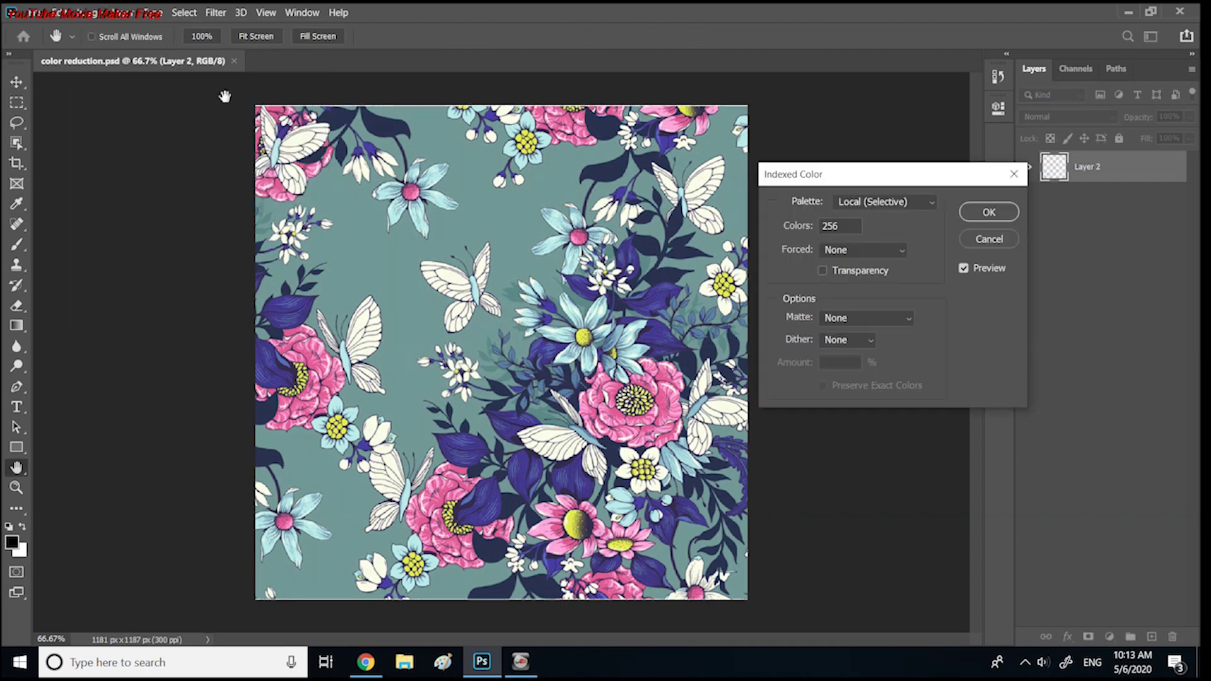
pyautogui.moveTo(886, 178); pyautogui.dragTo(901, 173)
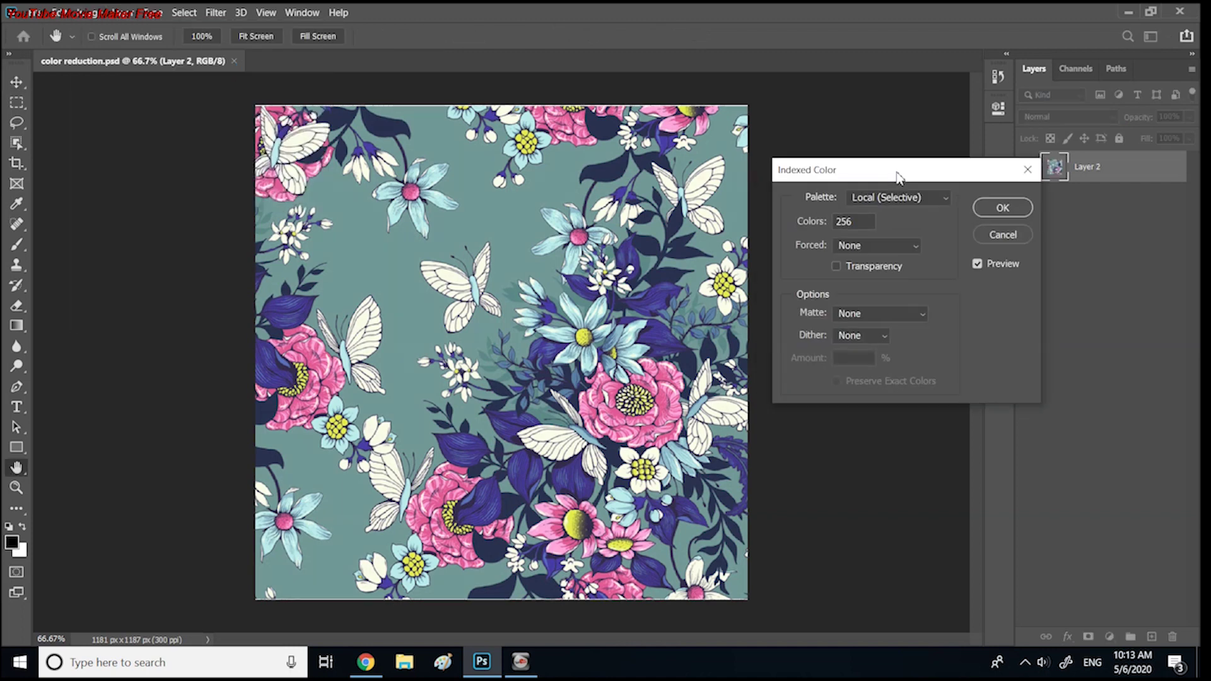
pyautogui.click(946, 199)
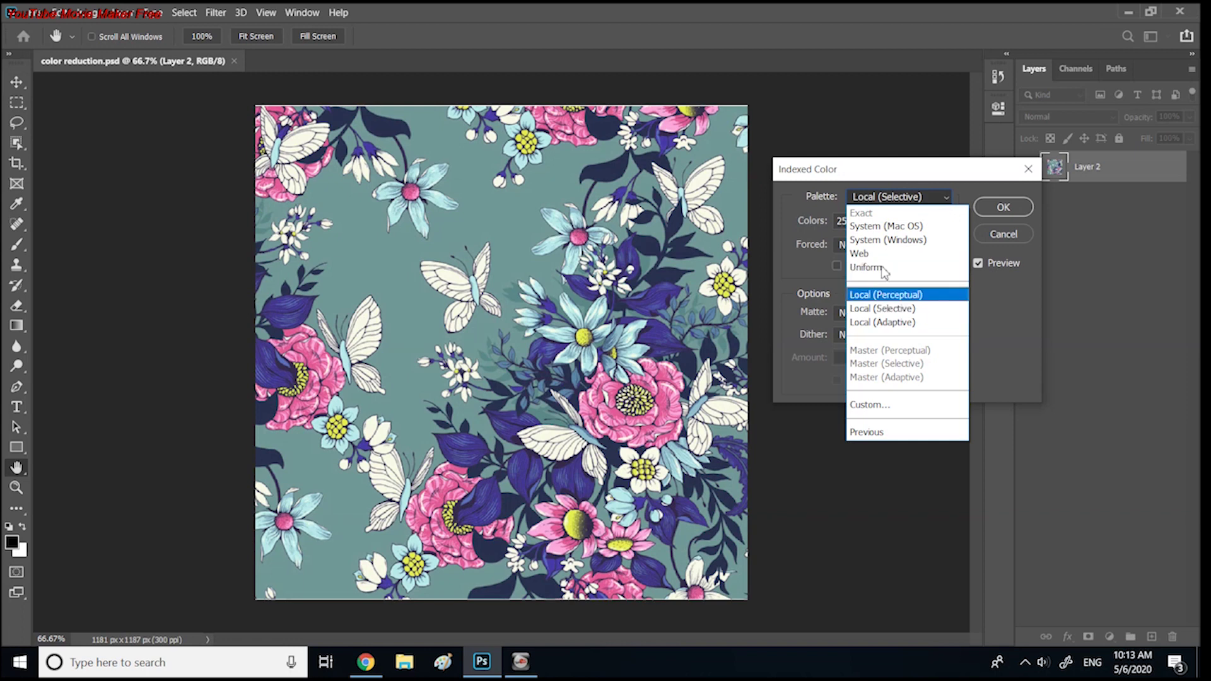
pyautogui.click(864, 324)
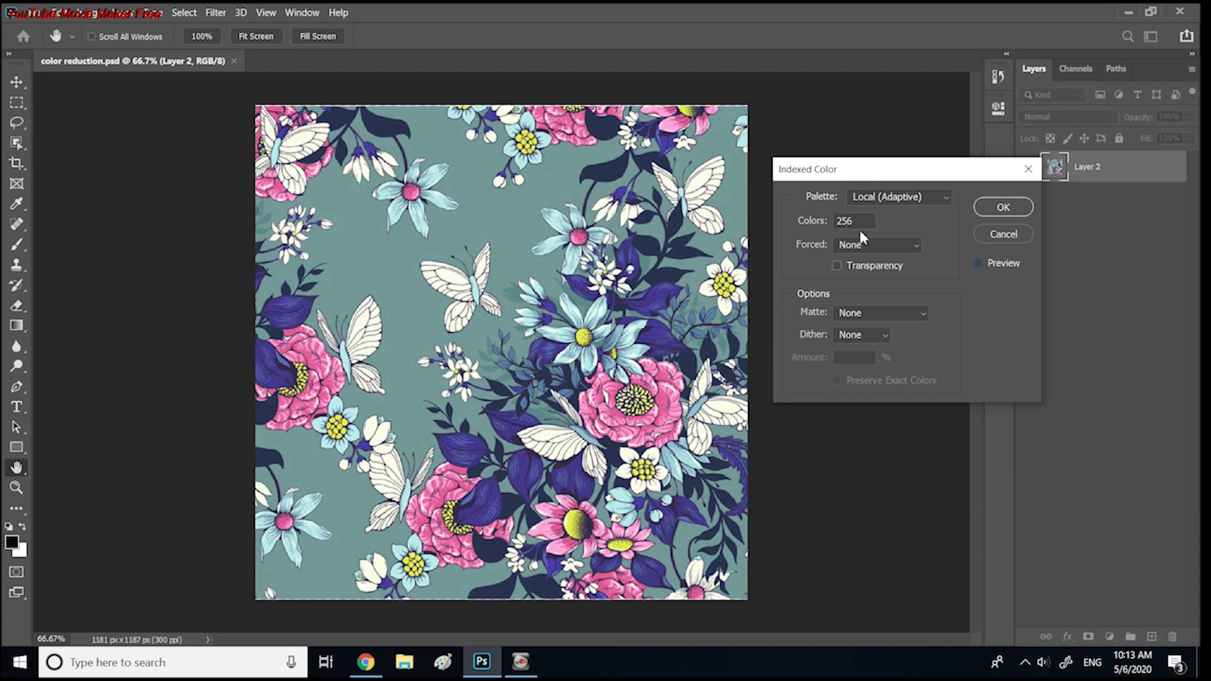
# - Set Forced, Matte and Dither to None and leave Transparency off in the Indexed Color settings
pyautogui.click(915, 250)
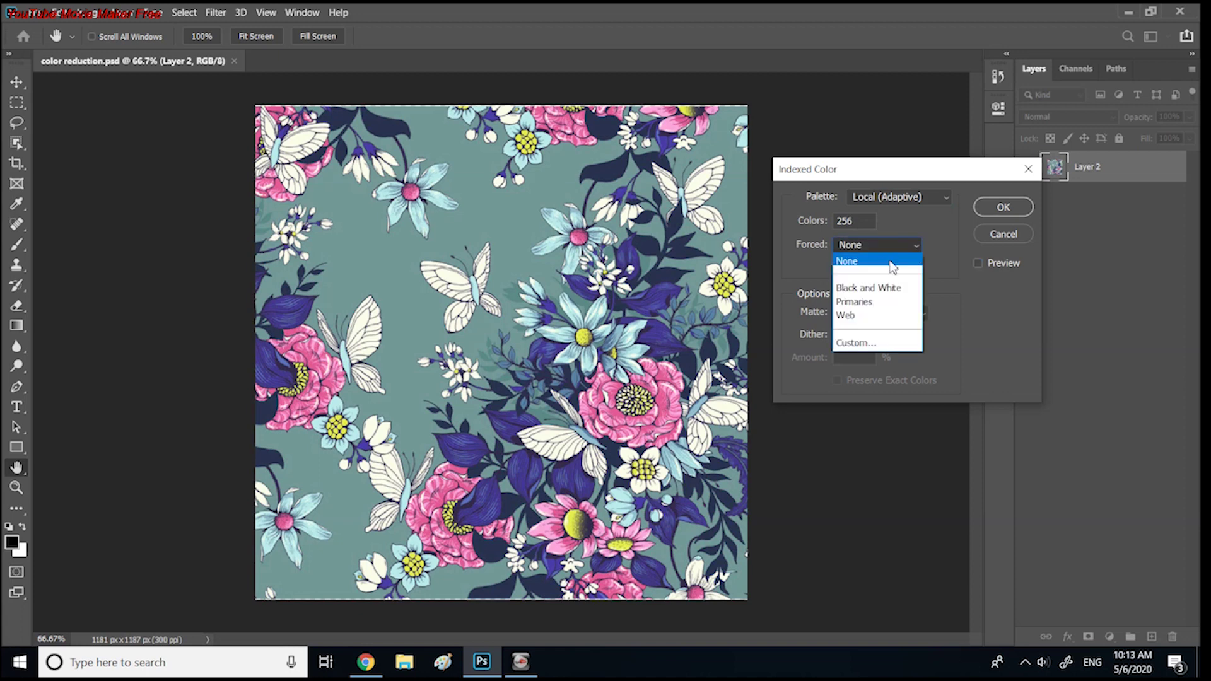
pyautogui.click(890, 262)
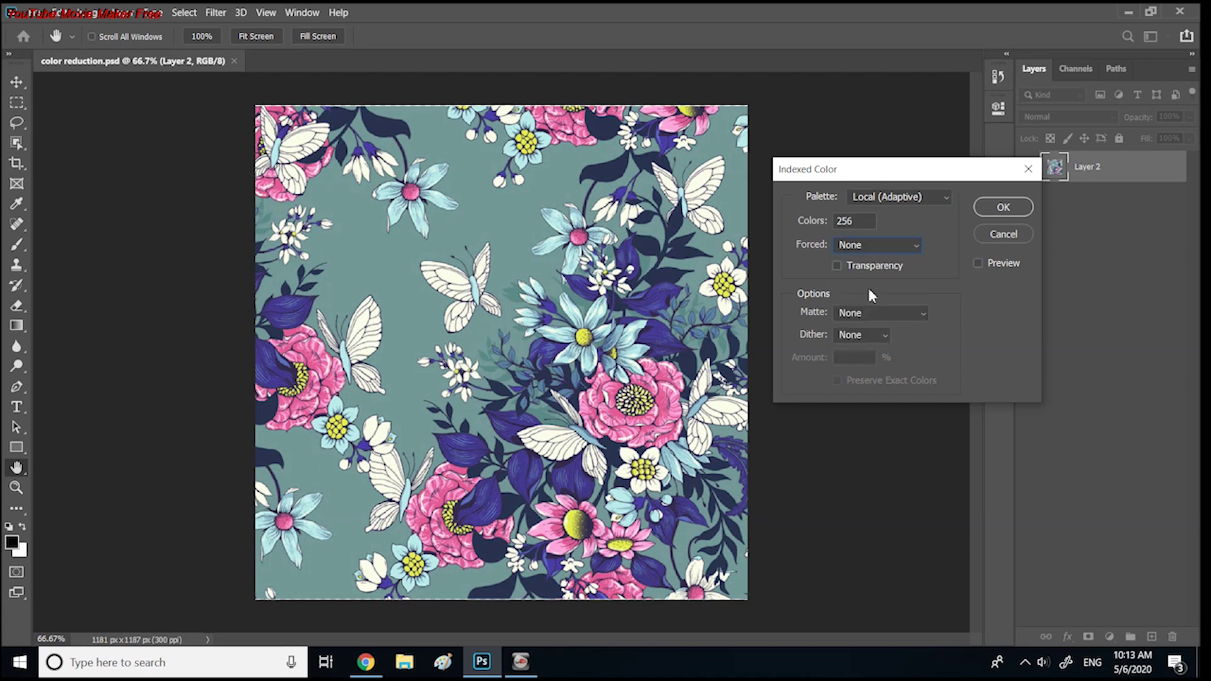
pyautogui.click(837, 265)
pyautogui.click(921, 314)
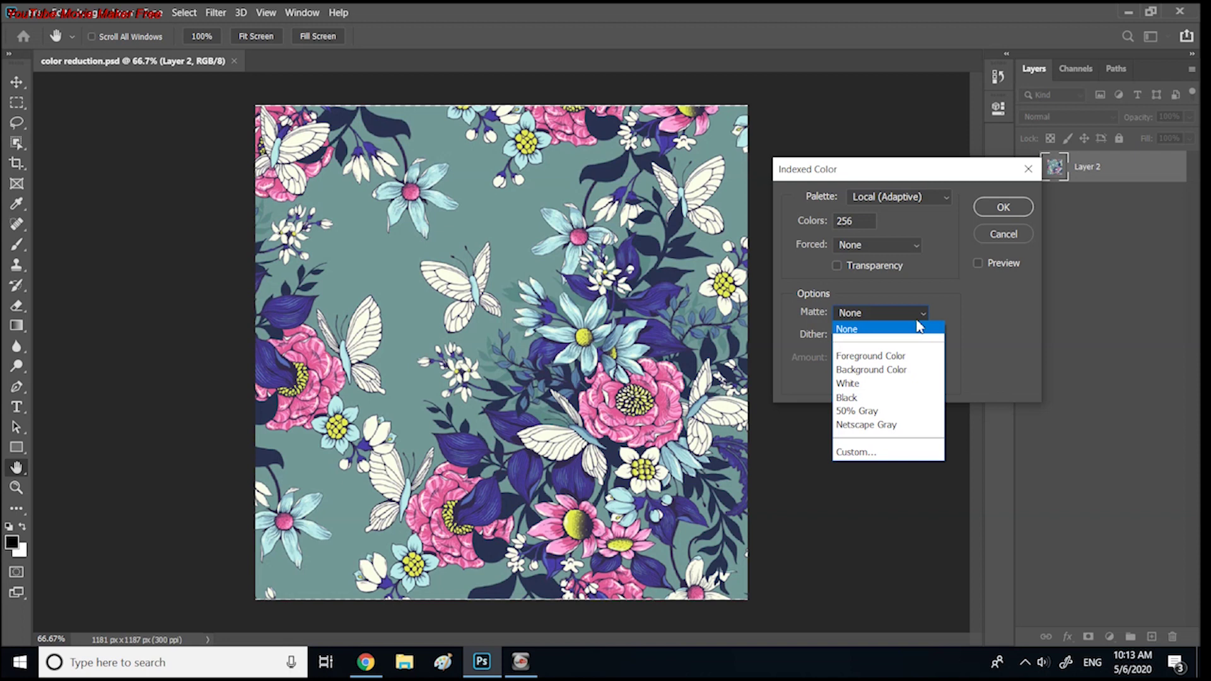
pyautogui.click(881, 330)
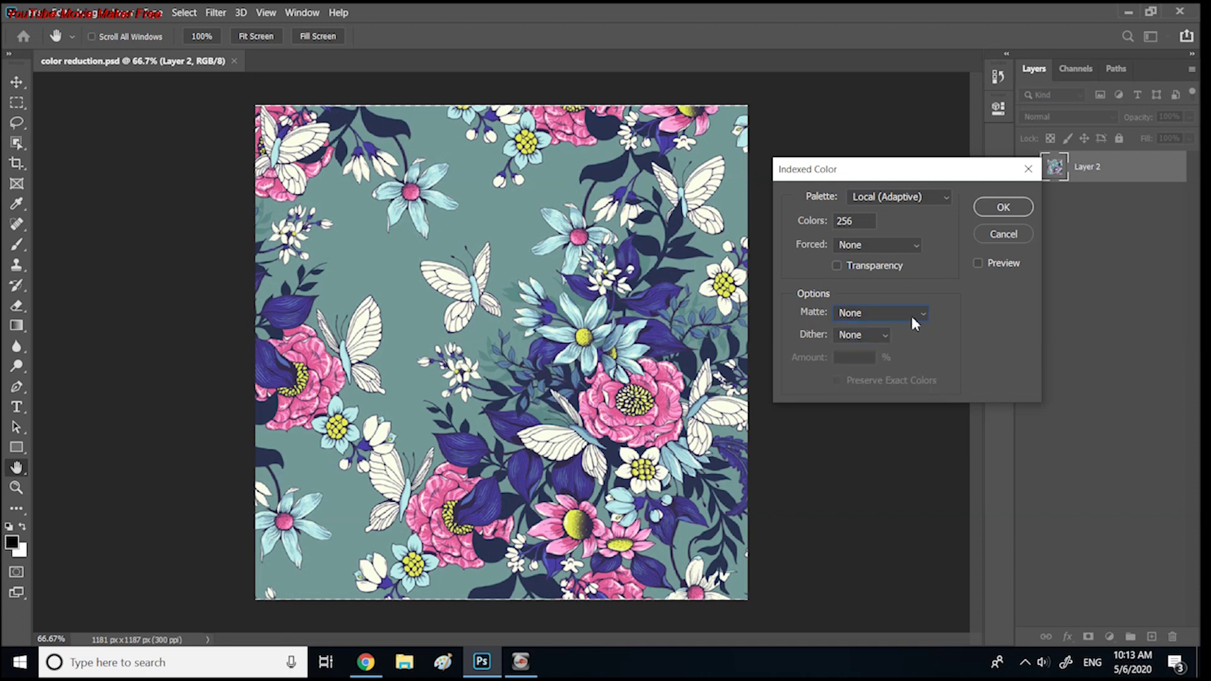
pyautogui.click(883, 337)
pyautogui.click(880, 379)
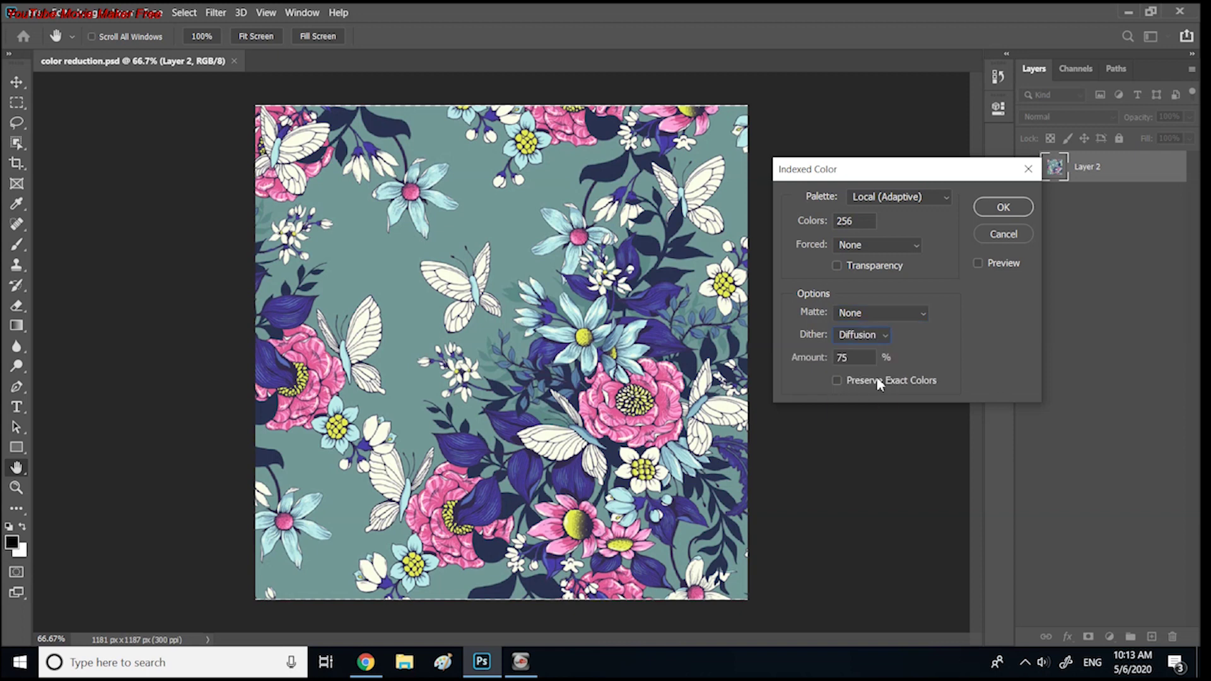
pyautogui.click(886, 338)
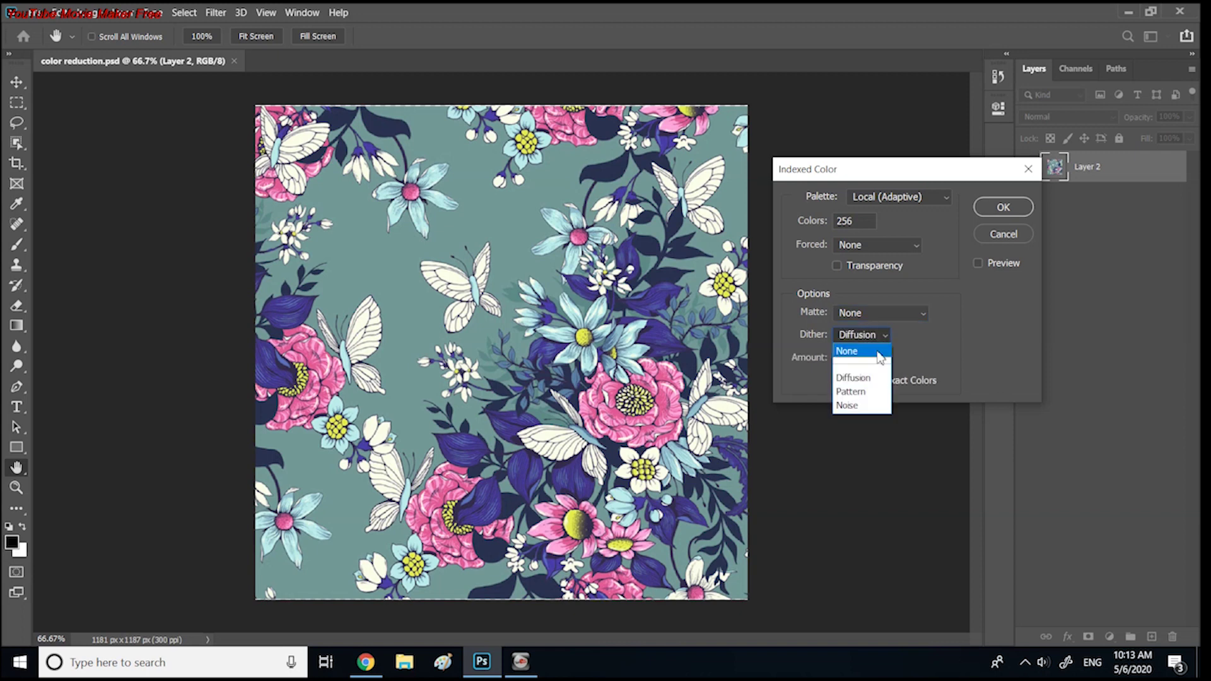
pyautogui.click(880, 353)
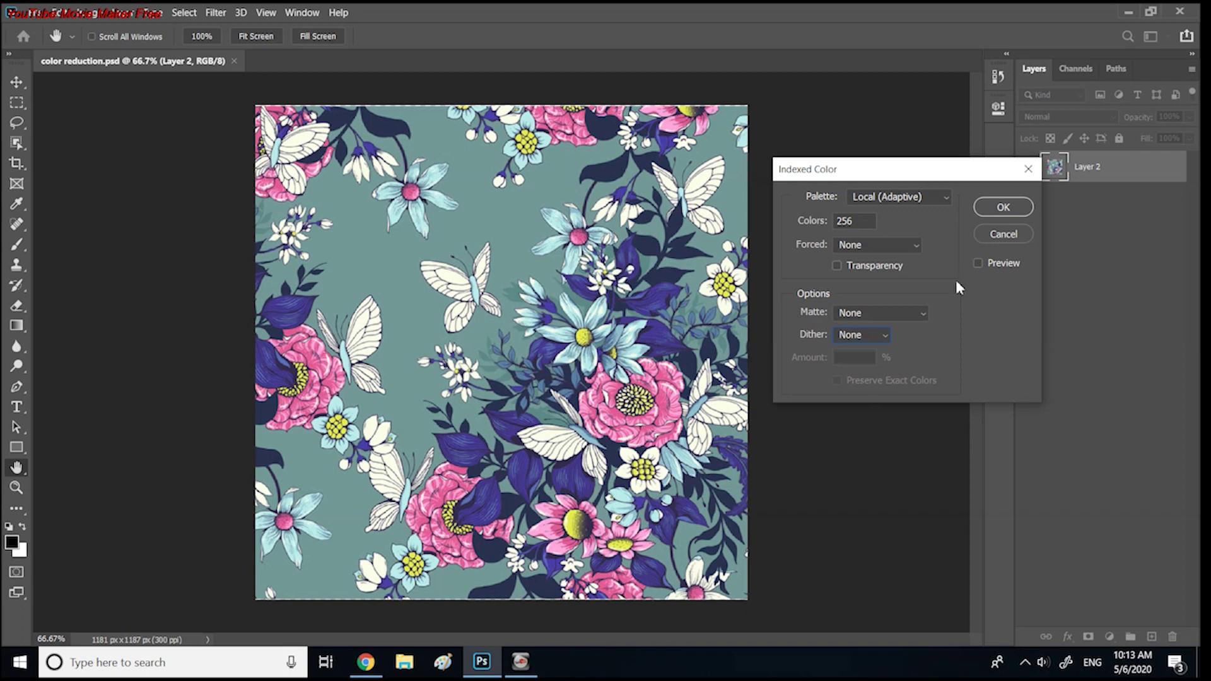
pyautogui.click(942, 198)
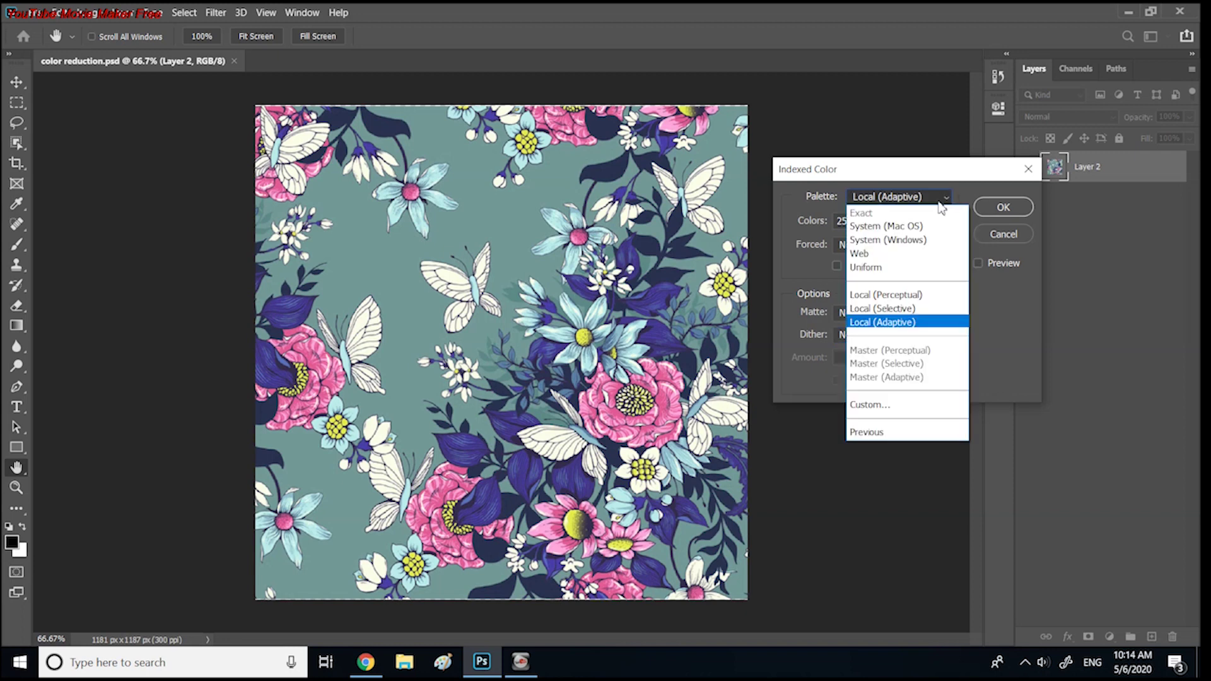
pyautogui.click(876, 410)
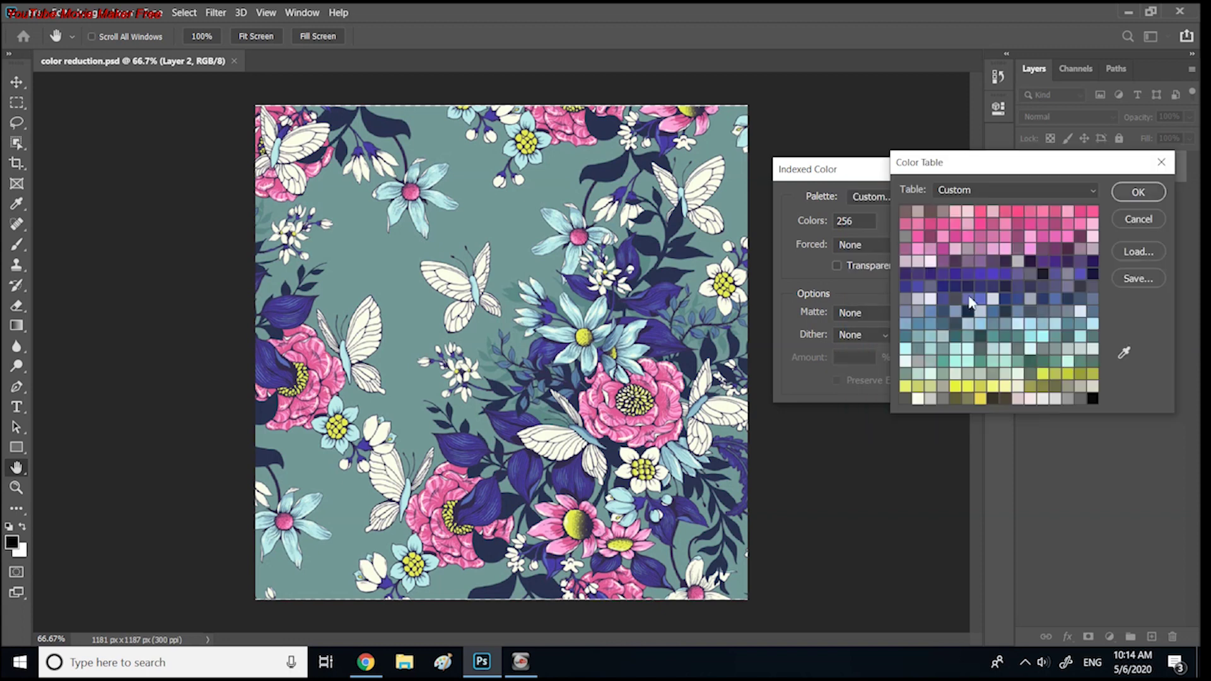
pyautogui.click(1122, 221)
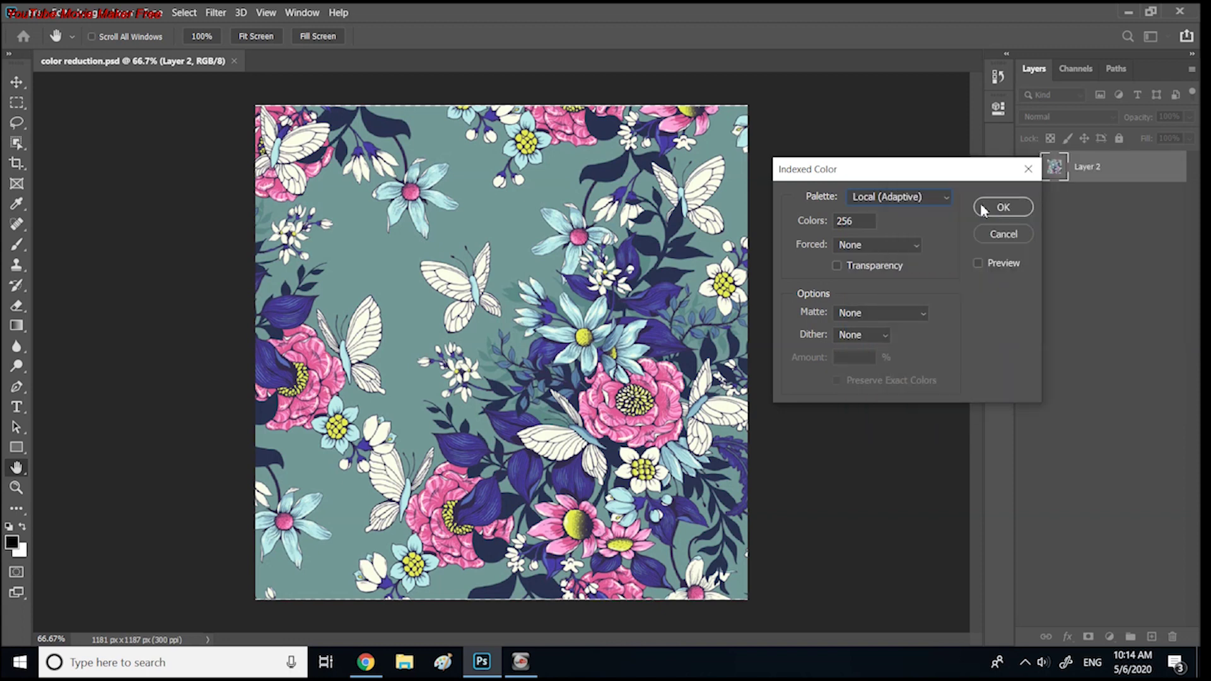
pyautogui.click(945, 199)
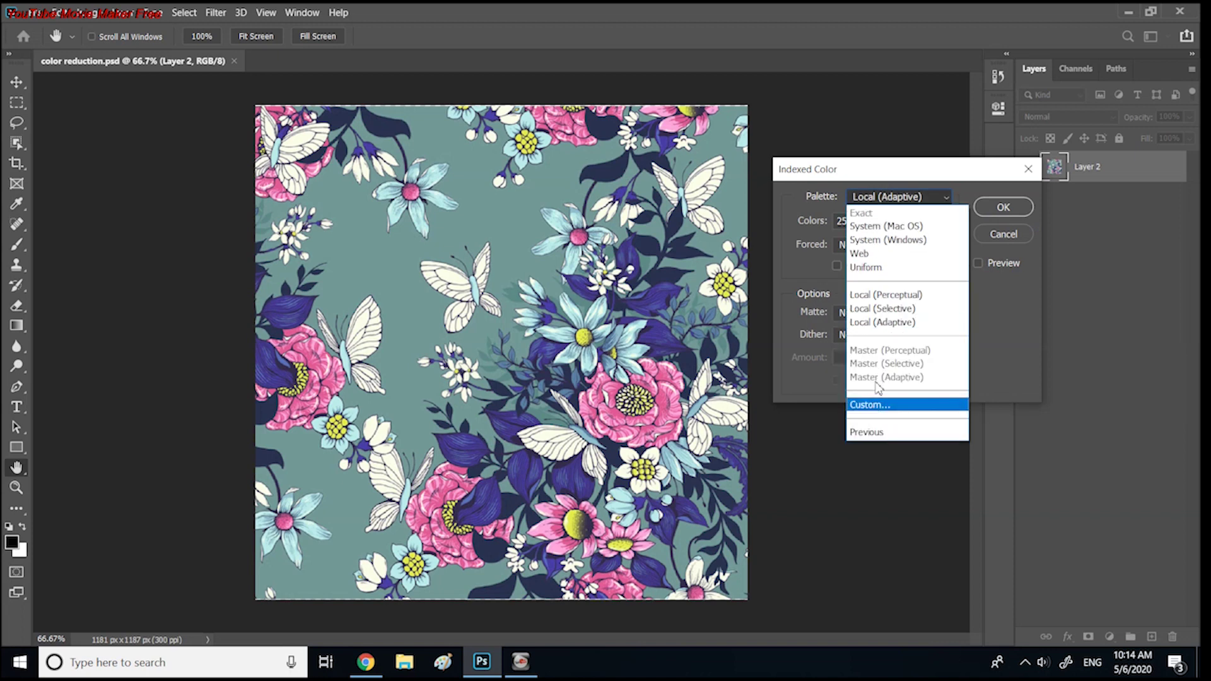
pyautogui.click(985, 282)
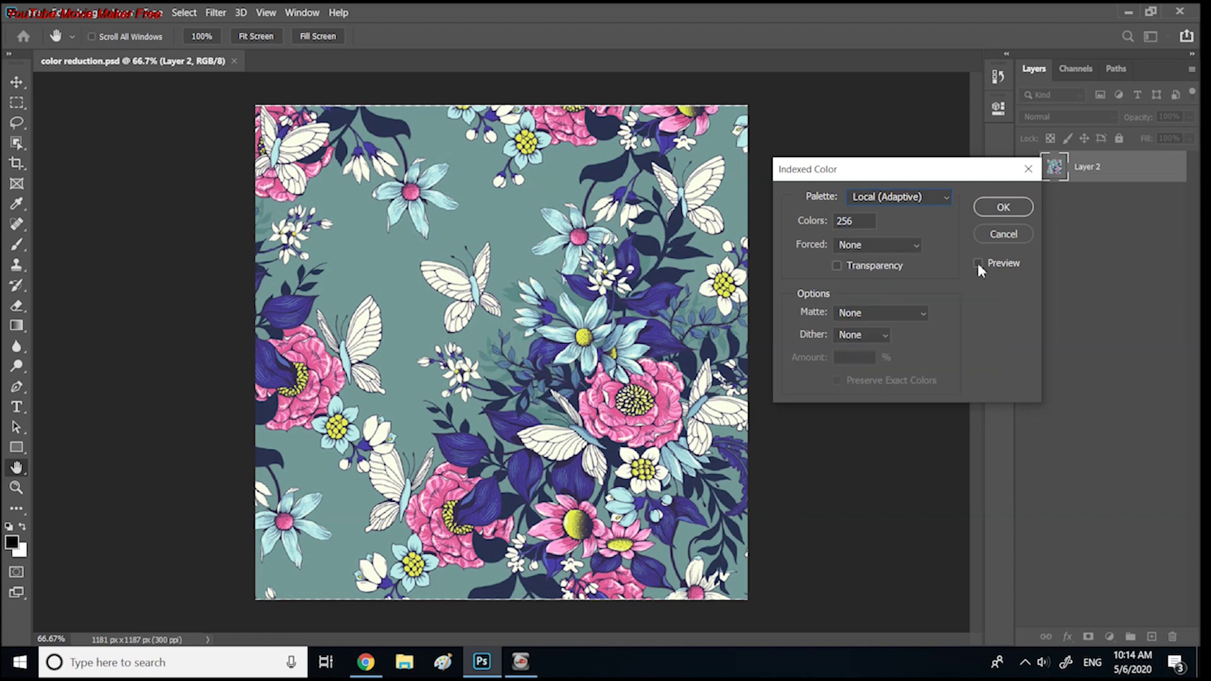
pyautogui.click(978, 265)
# - Switch the Indexed Color palette to Custom and move its color table clear of the artwork
pyautogui.click(932, 200)
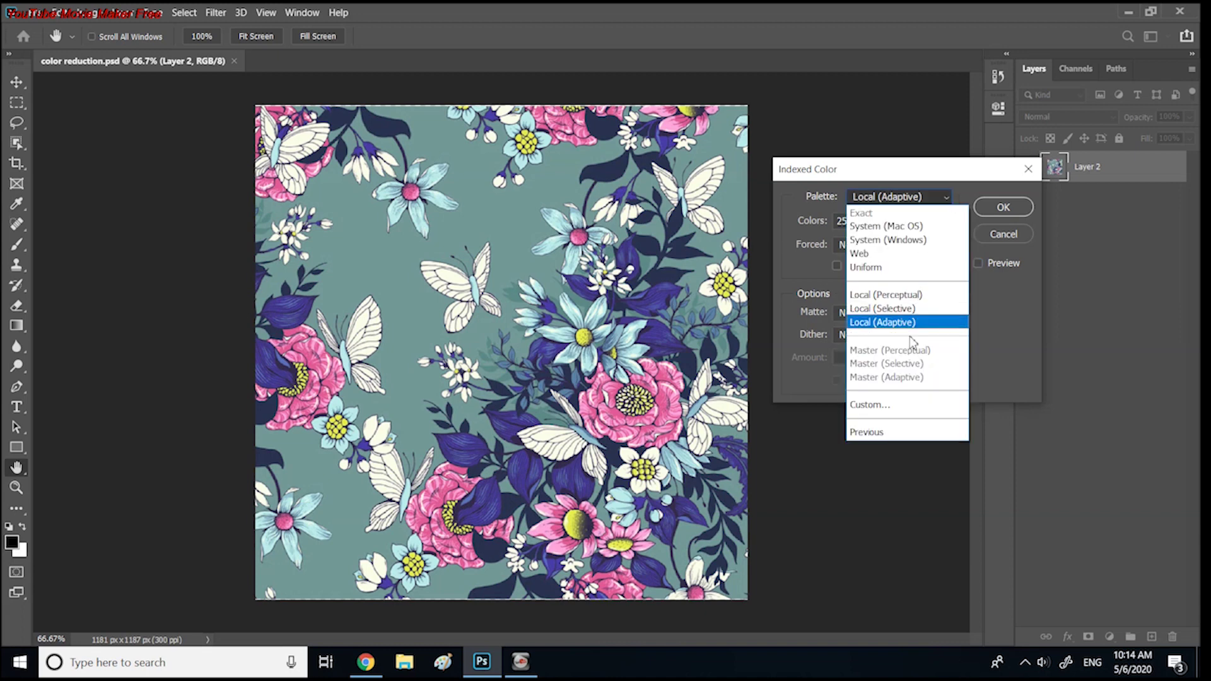
pyautogui.click(892, 411)
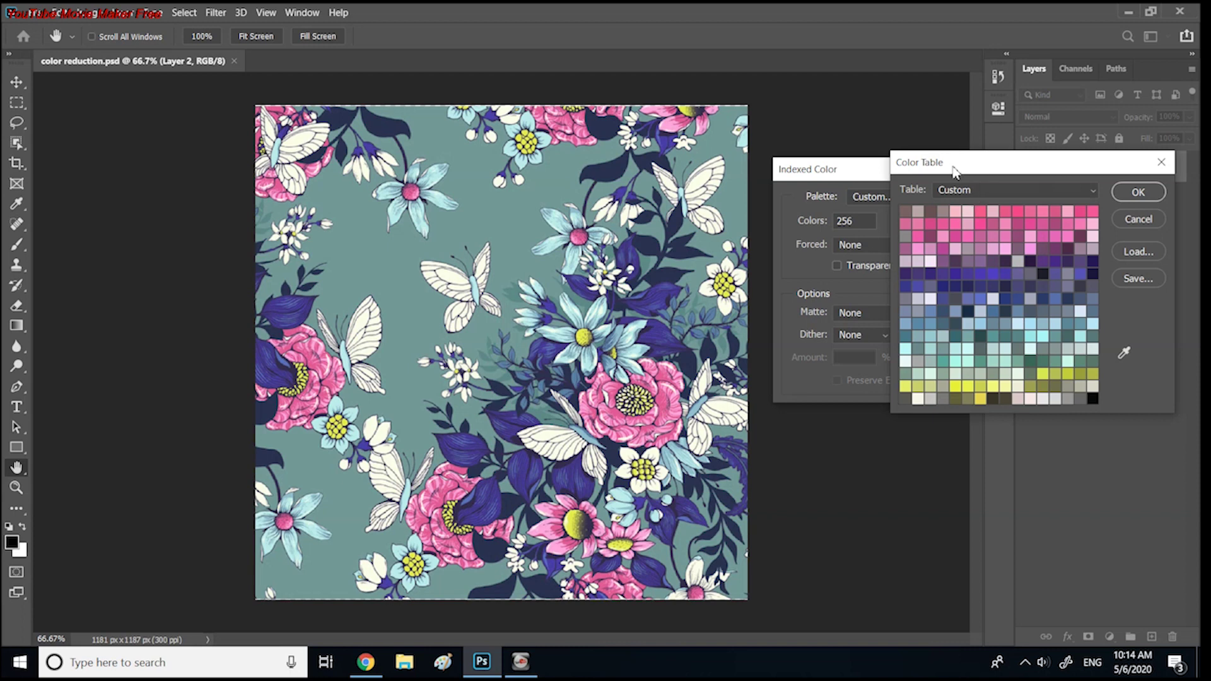
pyautogui.moveTo(979, 169); pyautogui.dragTo(857, 128)
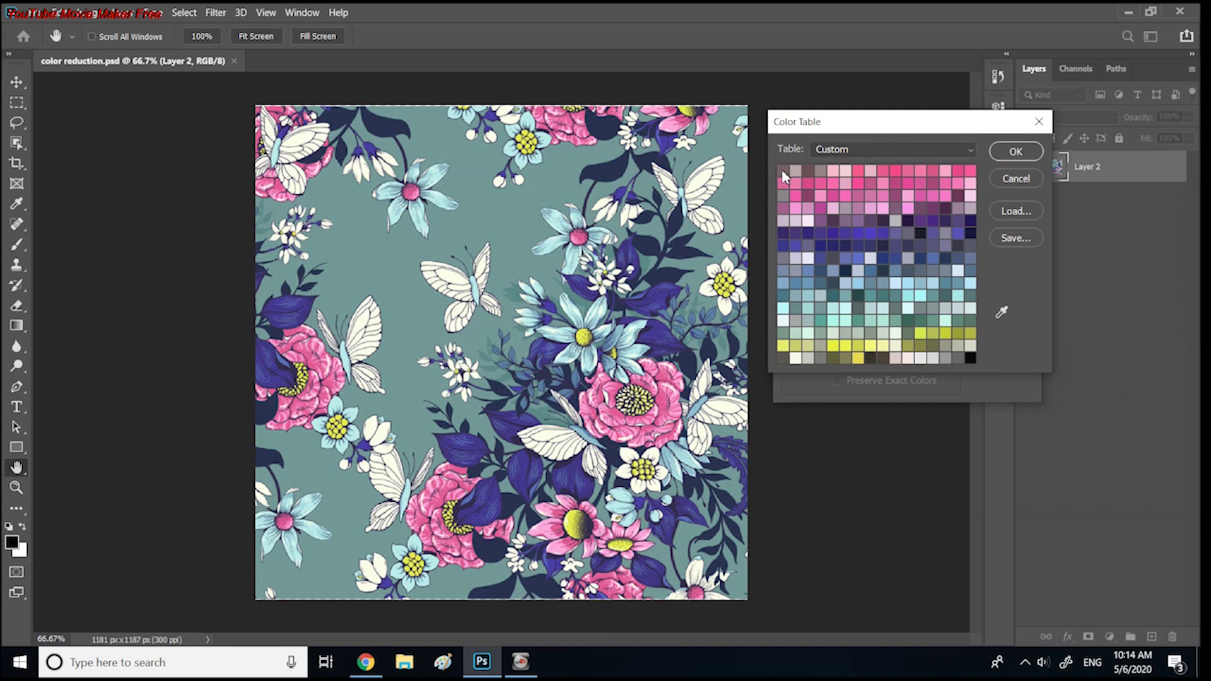
# - Recolor every swatch in the custom color table to black, using H 0, S 0, B 0 for both the first and last color
pyautogui.moveTo(784, 171); pyautogui.dragTo(972, 360)
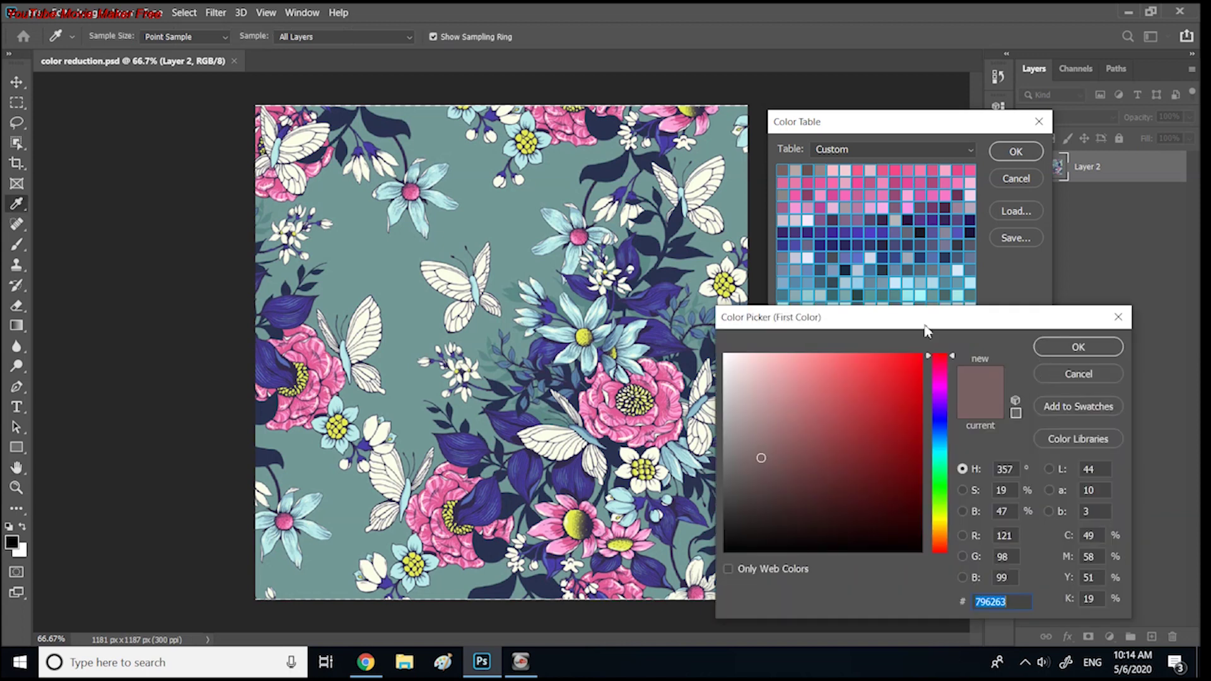
pyautogui.moveTo(913, 325); pyautogui.dragTo(900, 142)
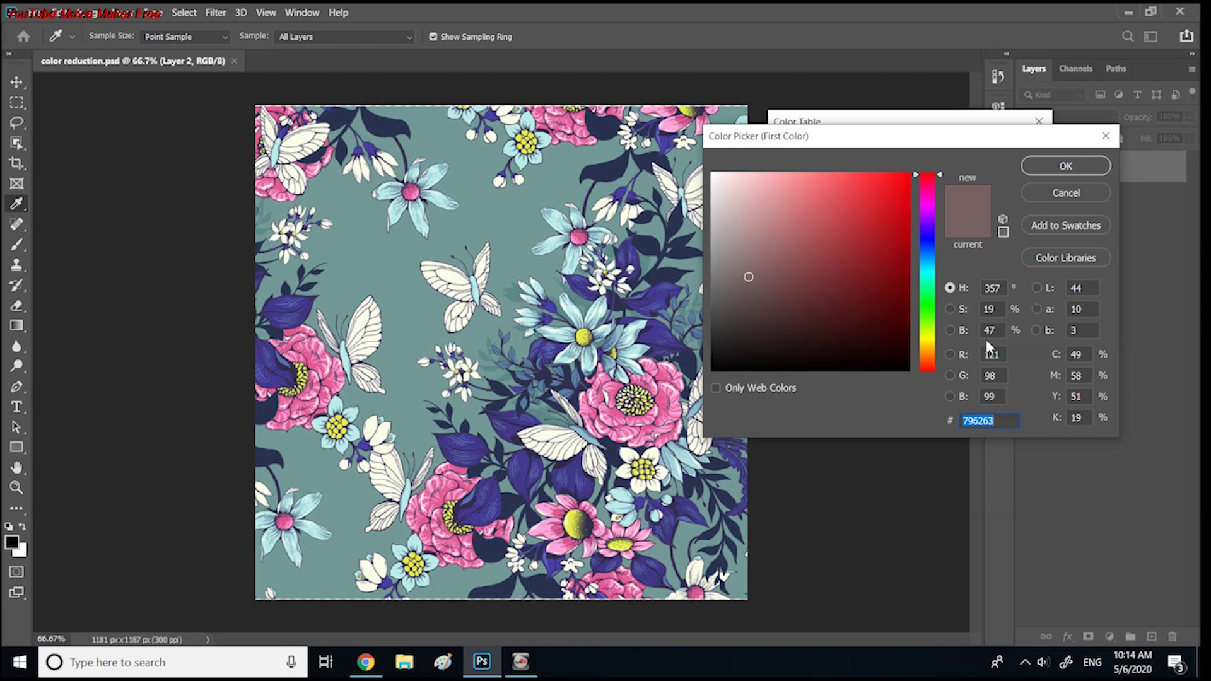
pyautogui.click(995, 288)
pyautogui.doubleClick(993, 289)
pyautogui.write('0')
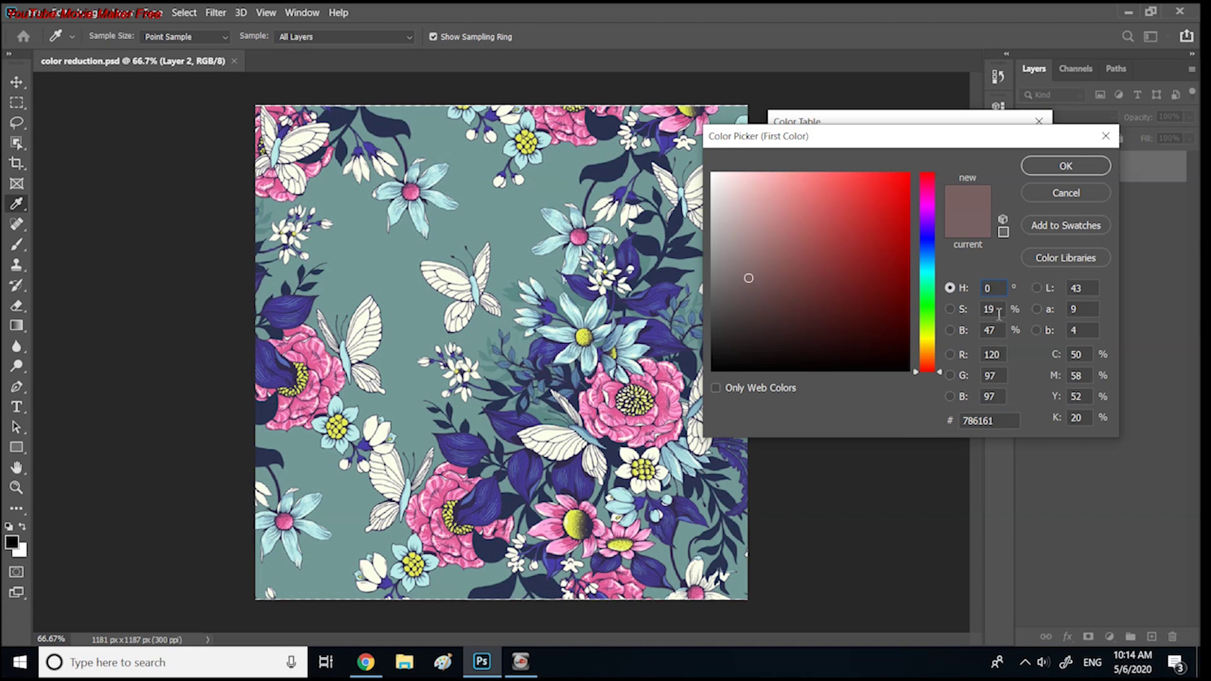
pyautogui.press('Tab')
pyautogui.write('0')
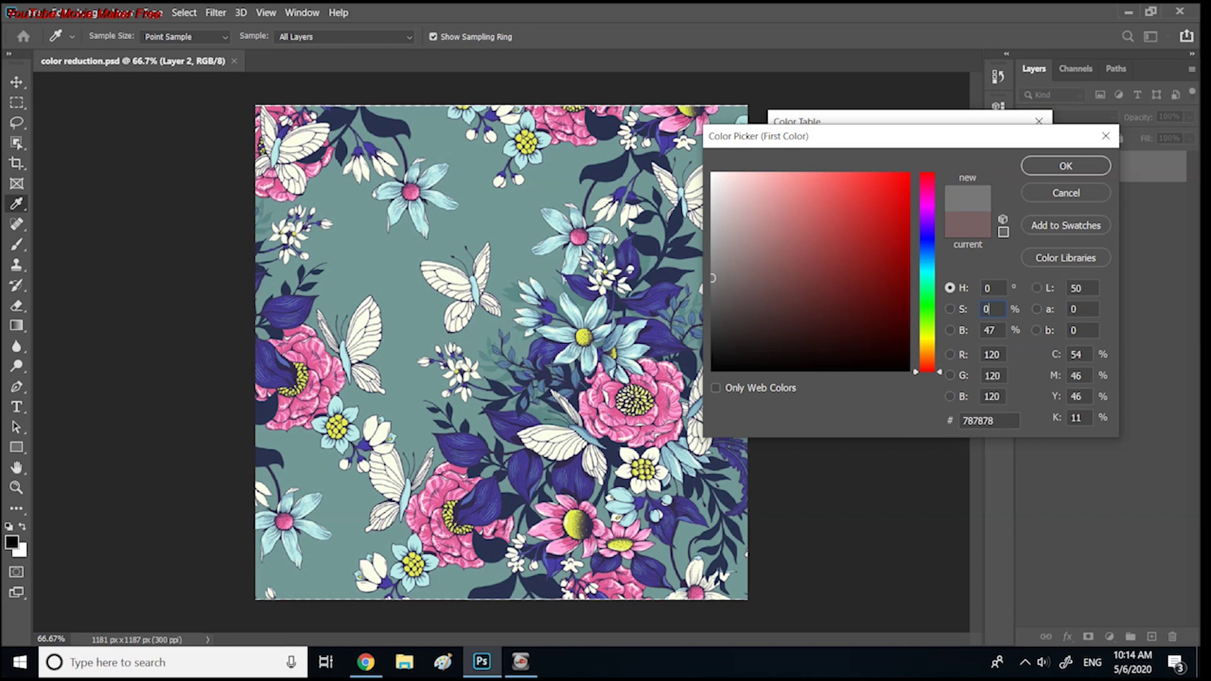
pyautogui.press('Tab')
pyautogui.write('0')
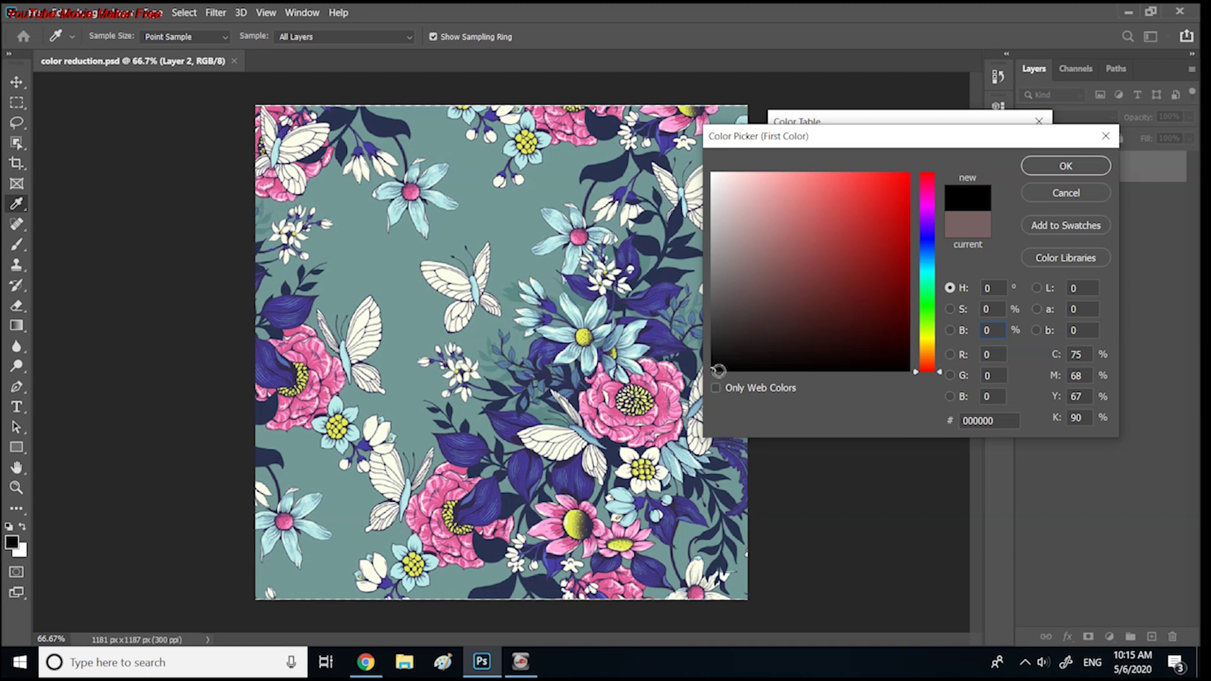
pyautogui.click(1043, 164)
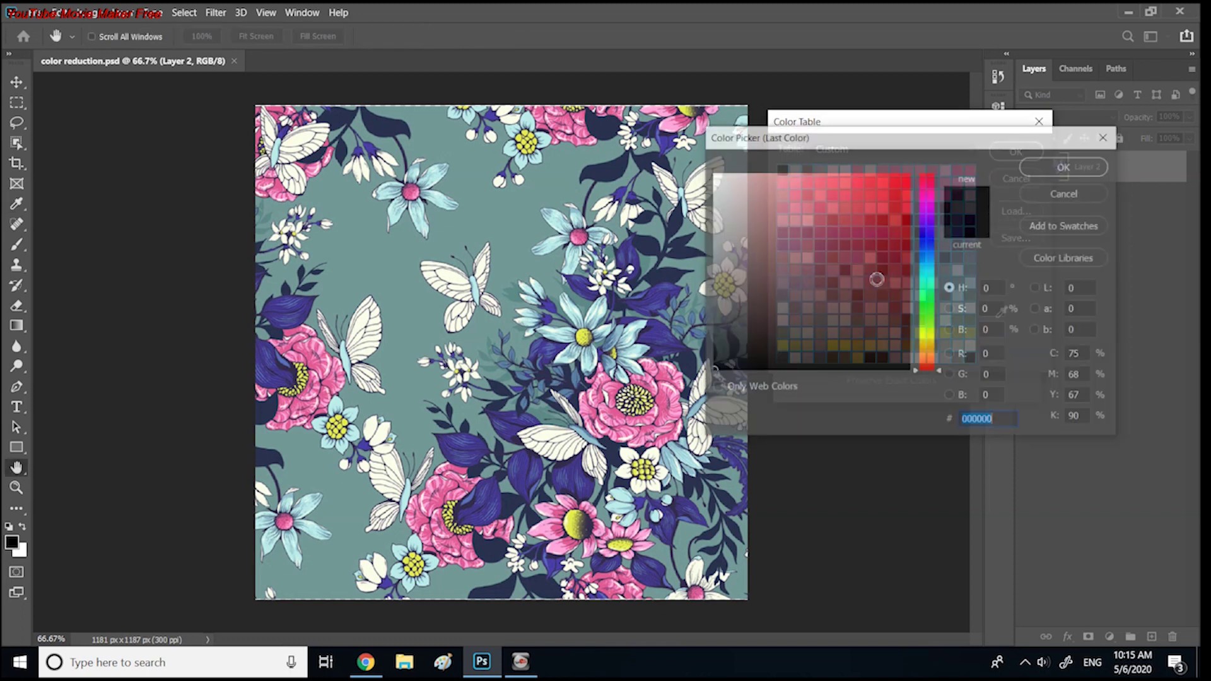
pyautogui.click(1039, 164)
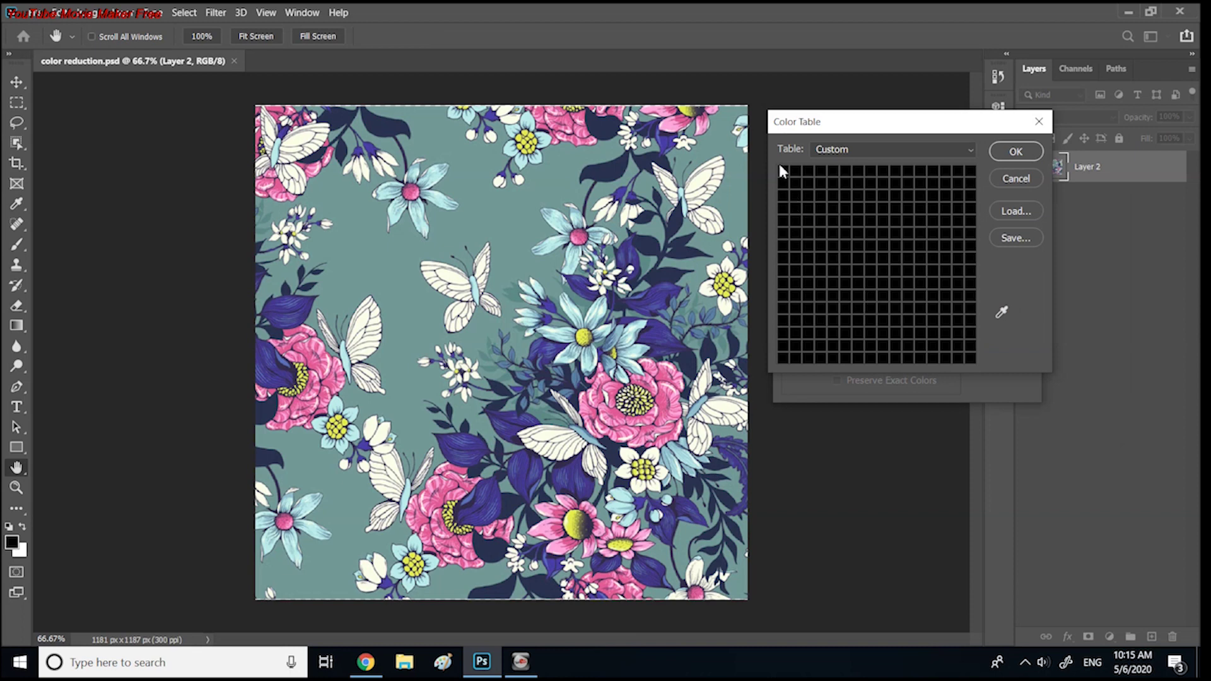
# - Set the first color table swatch to the teal background color 729996, sampled from the artwork
pyautogui.moveTo(891, 123); pyautogui.dragTo(882, 140)
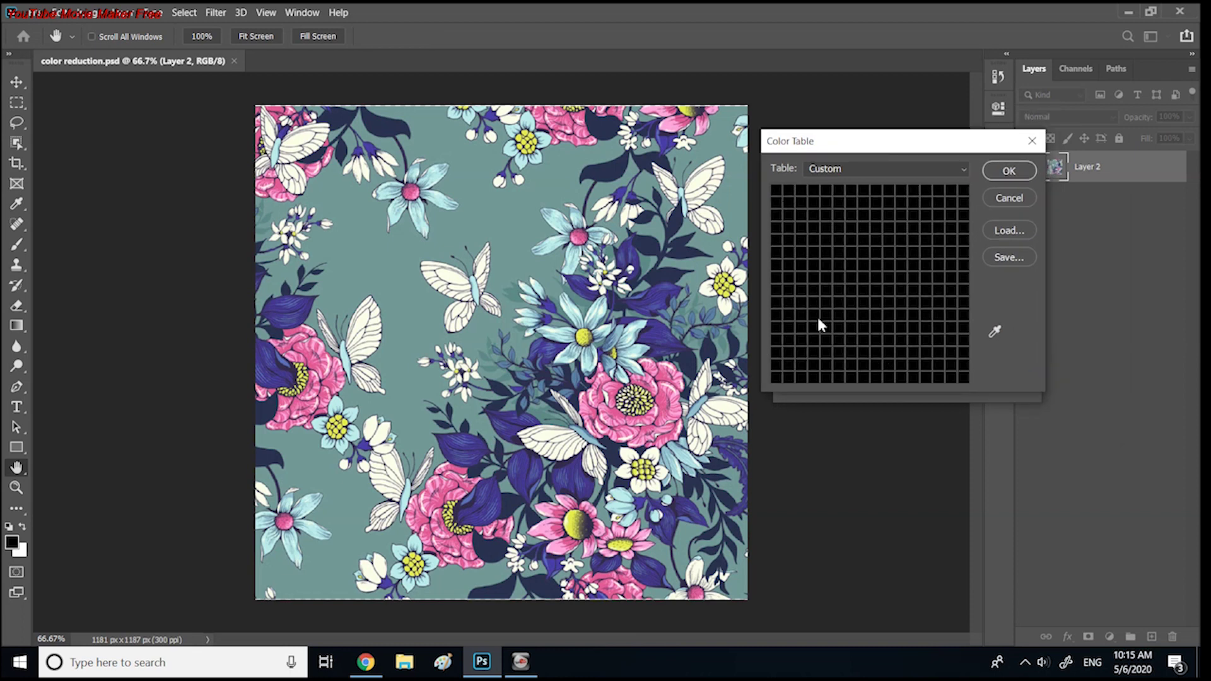
pyautogui.click(777, 195)
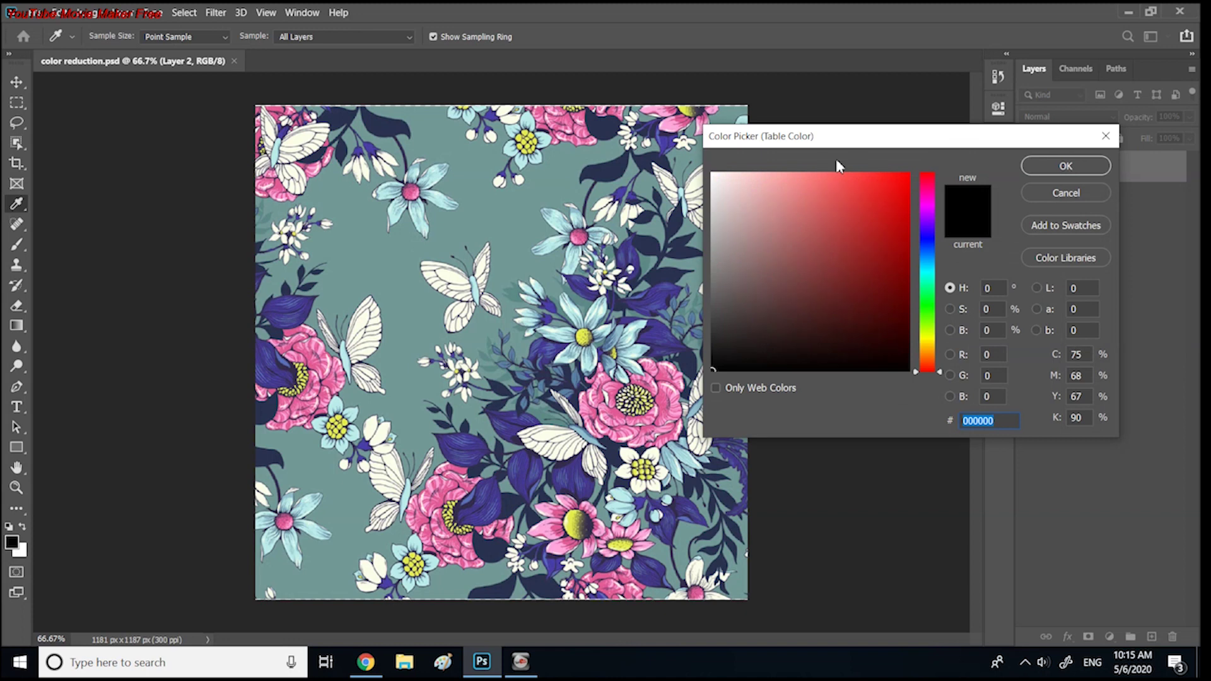
pyautogui.moveTo(851, 141); pyautogui.dragTo(919, 143)
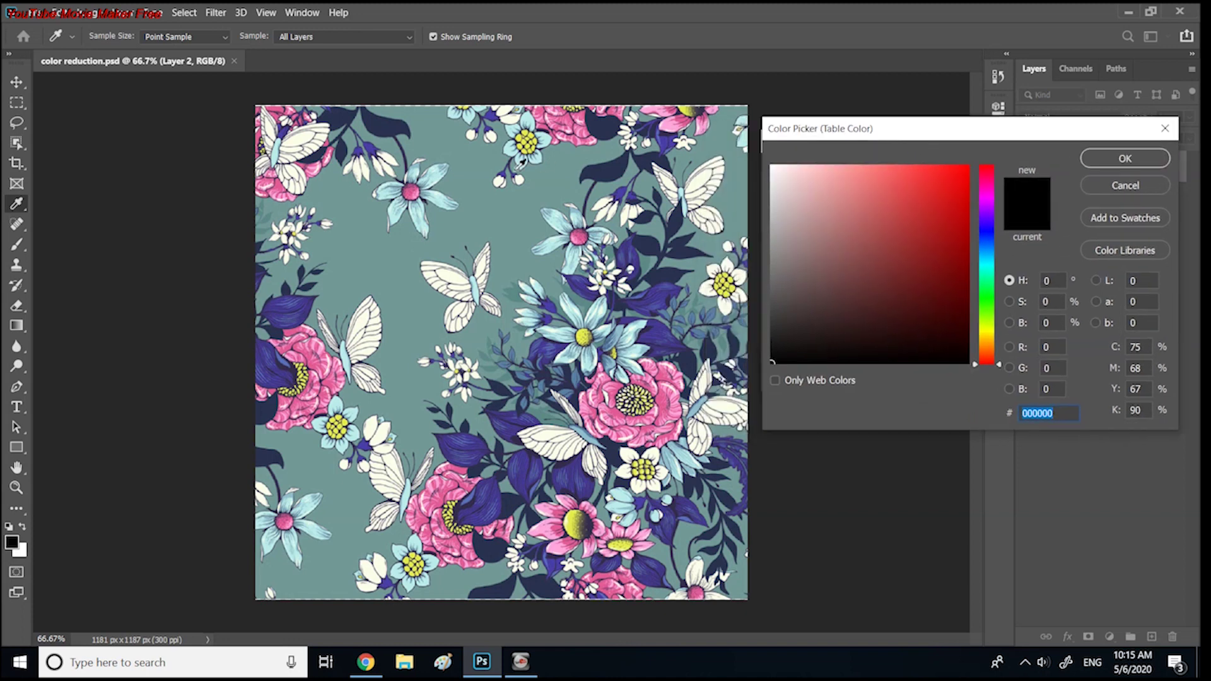
pyautogui.click(508, 211)
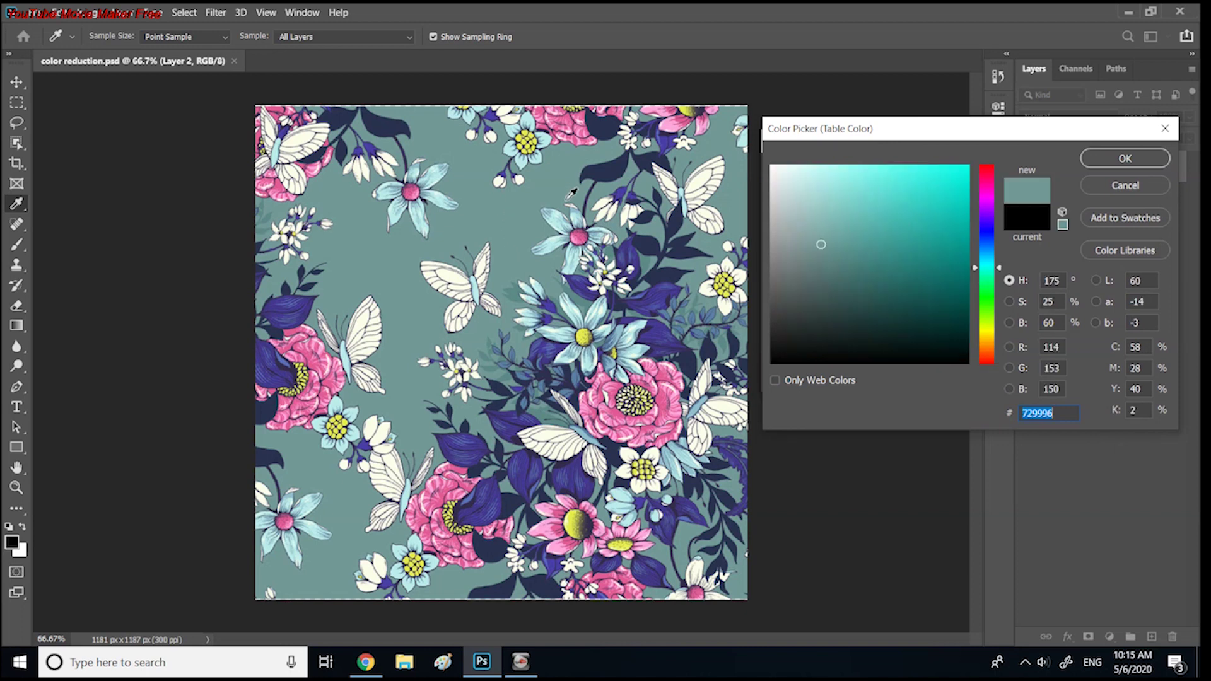
pyautogui.click(1094, 158)
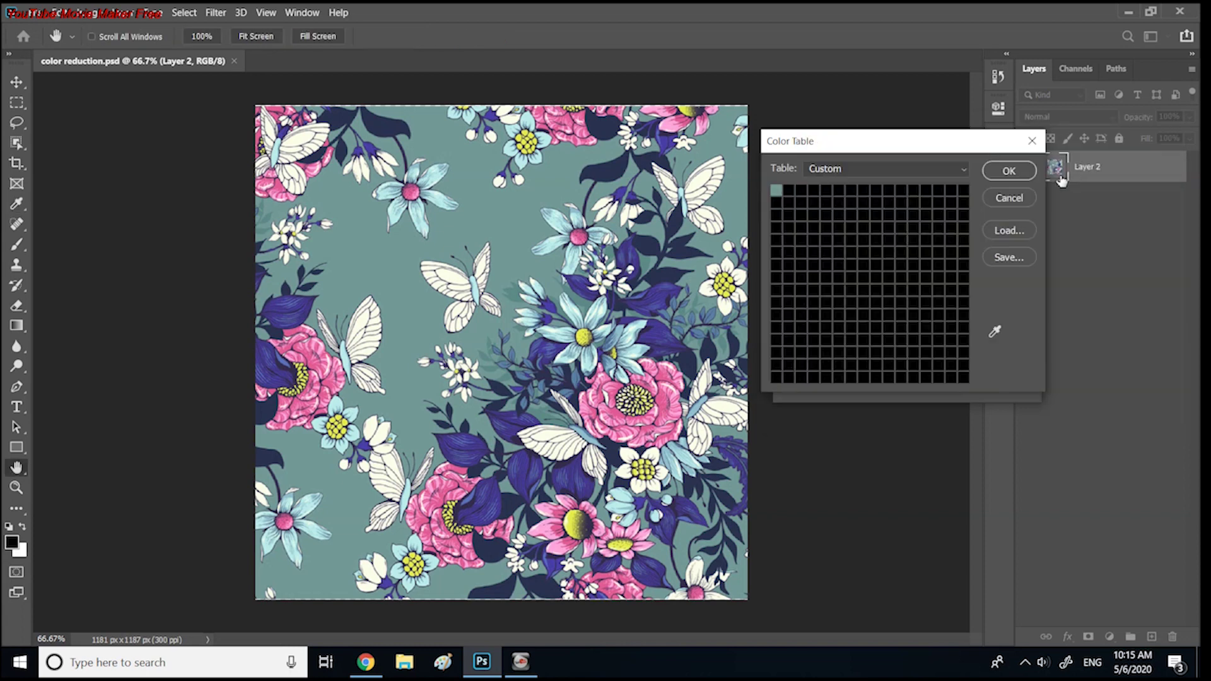
# - Fill the second swatch with cream fdffea from a small white bud and the third with navy 29324f from a dark leaf
pyautogui.click(788, 187)
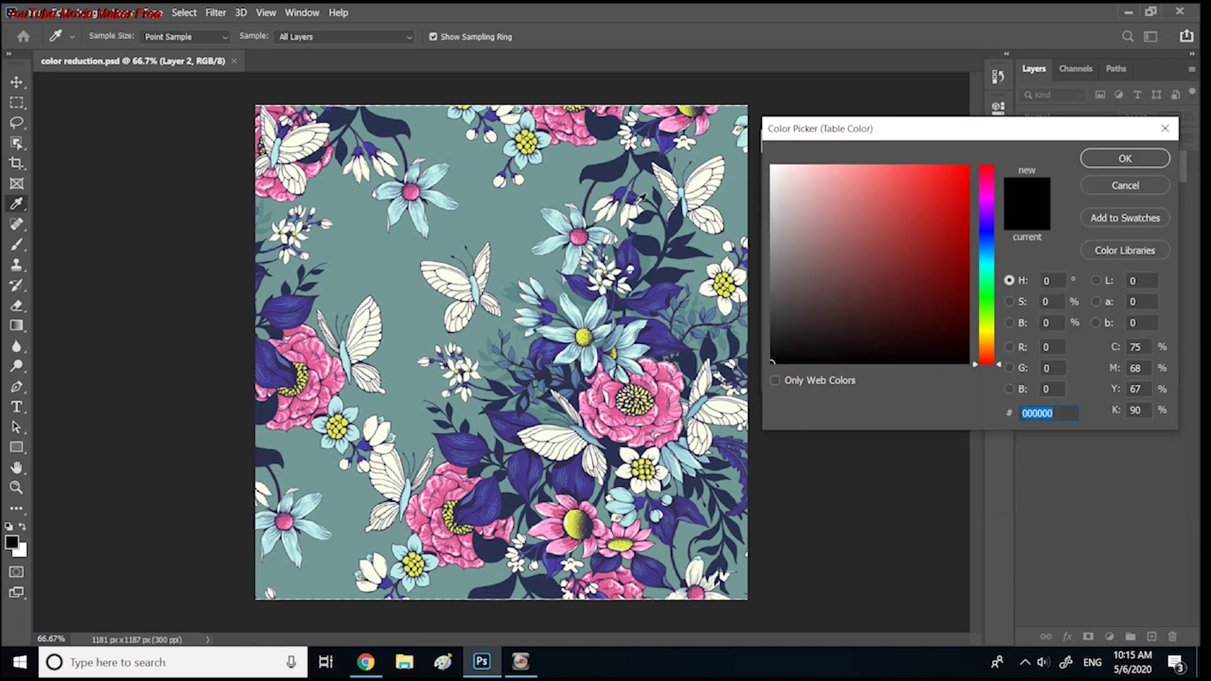
pyautogui.click(522, 179)
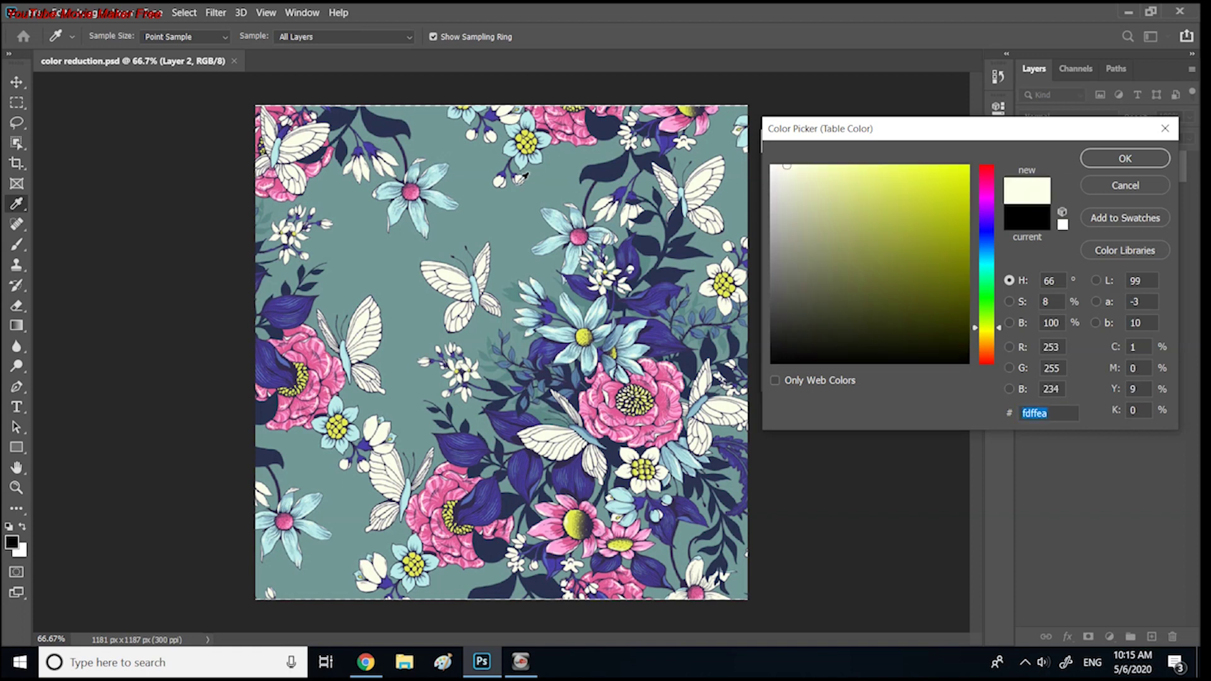
pyautogui.click(1090, 163)
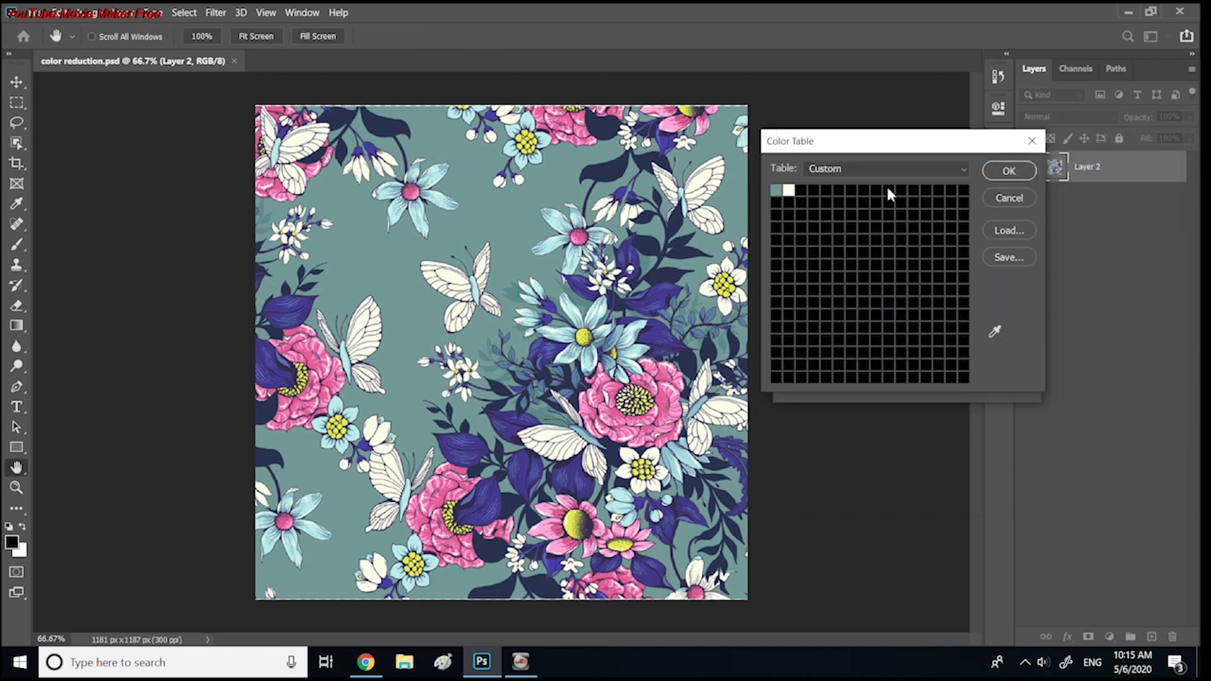
pyautogui.click(802, 188)
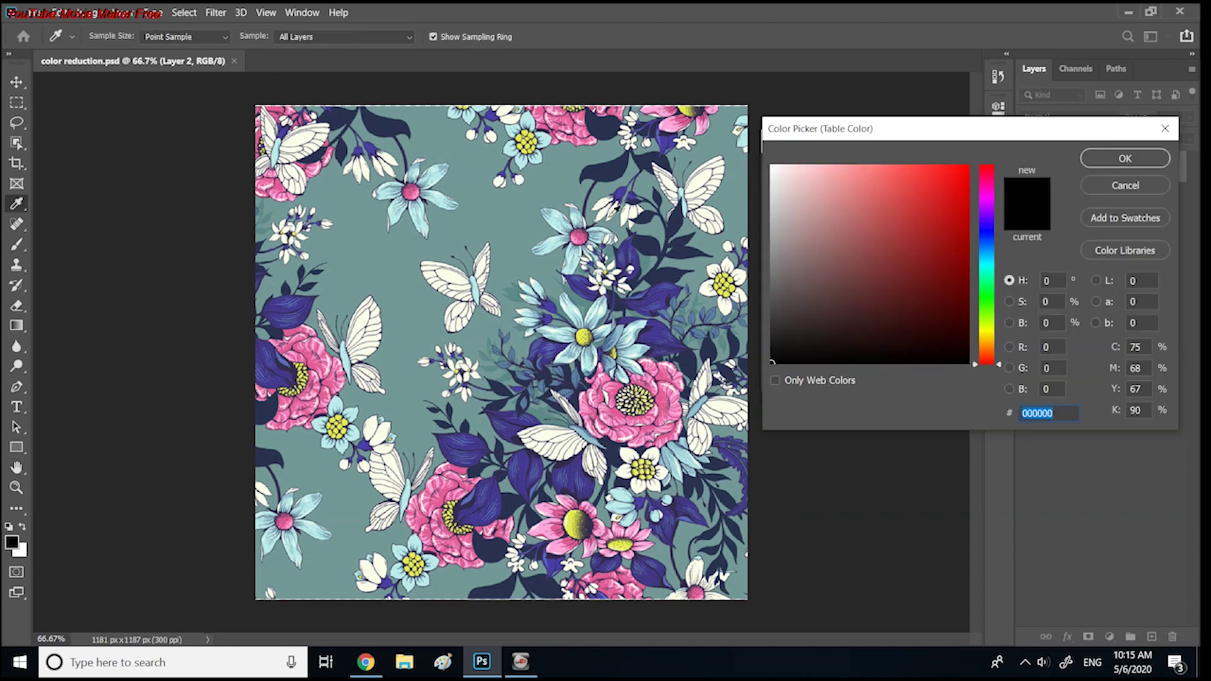
pyautogui.click(608, 176)
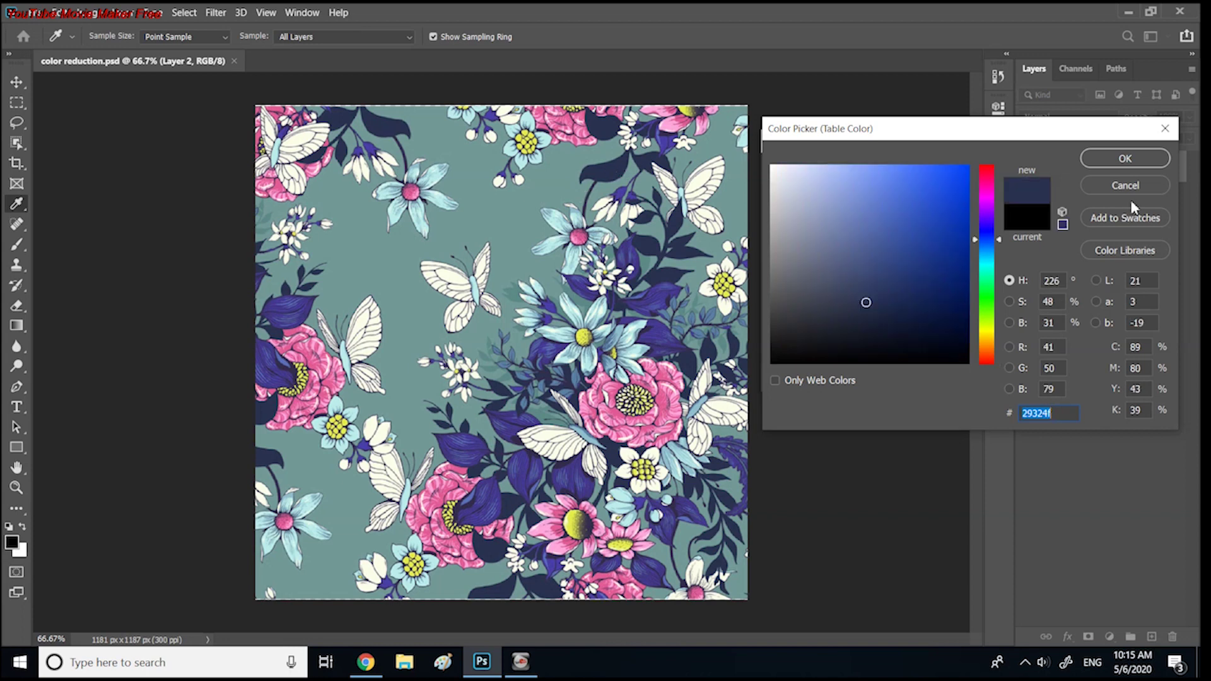
pyautogui.click(1110, 157)
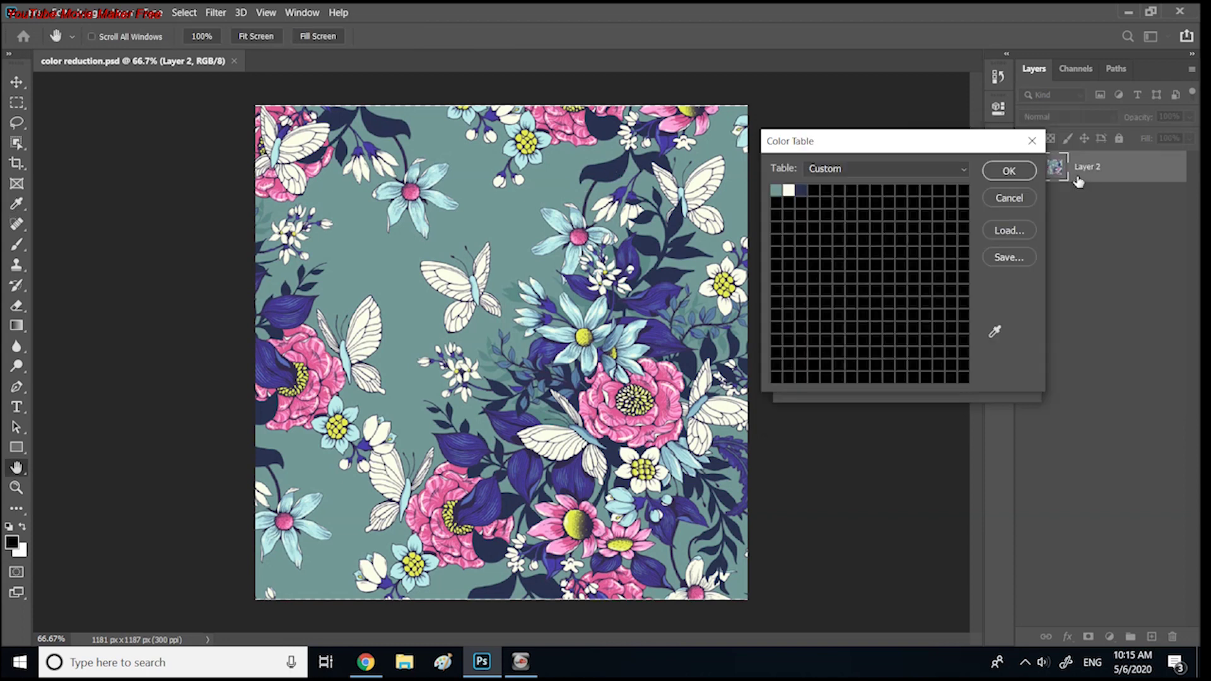
# - Set the fourth swatch to dark purple 3c2f4d, sampled from the edge of the blue flower's pink center
pyautogui.click(812, 189)
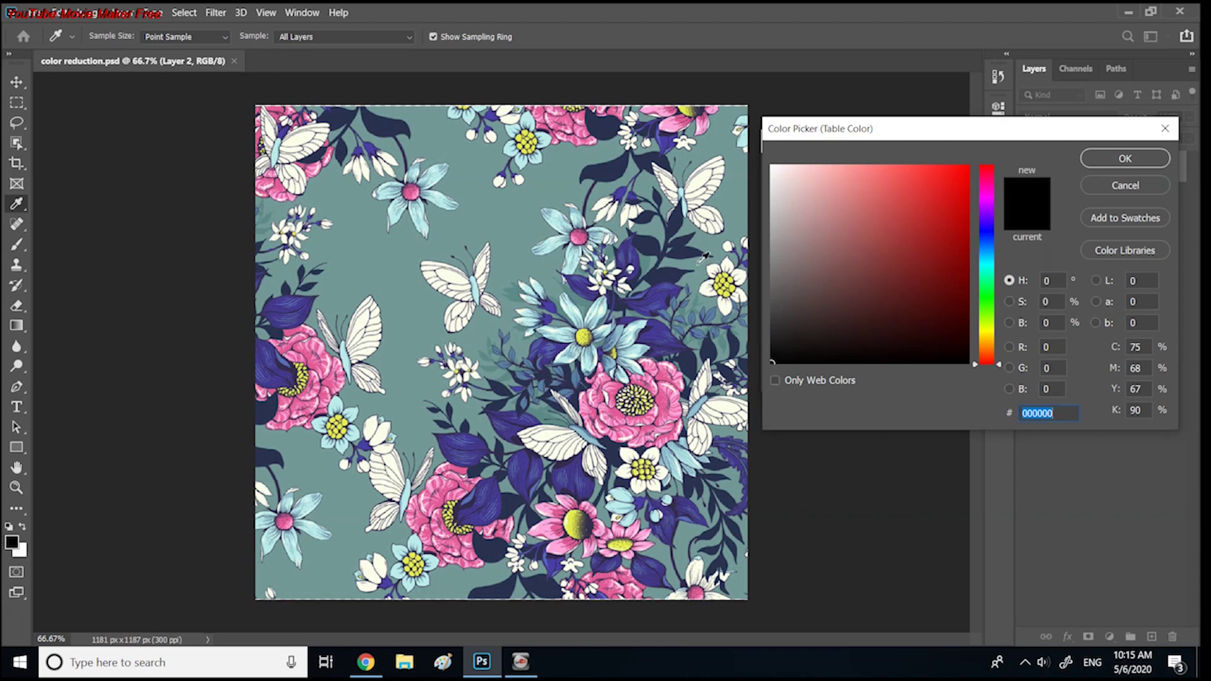
pyautogui.hotkey('ctrl', '+')
pyautogui.hotkey('ctrl', '+')
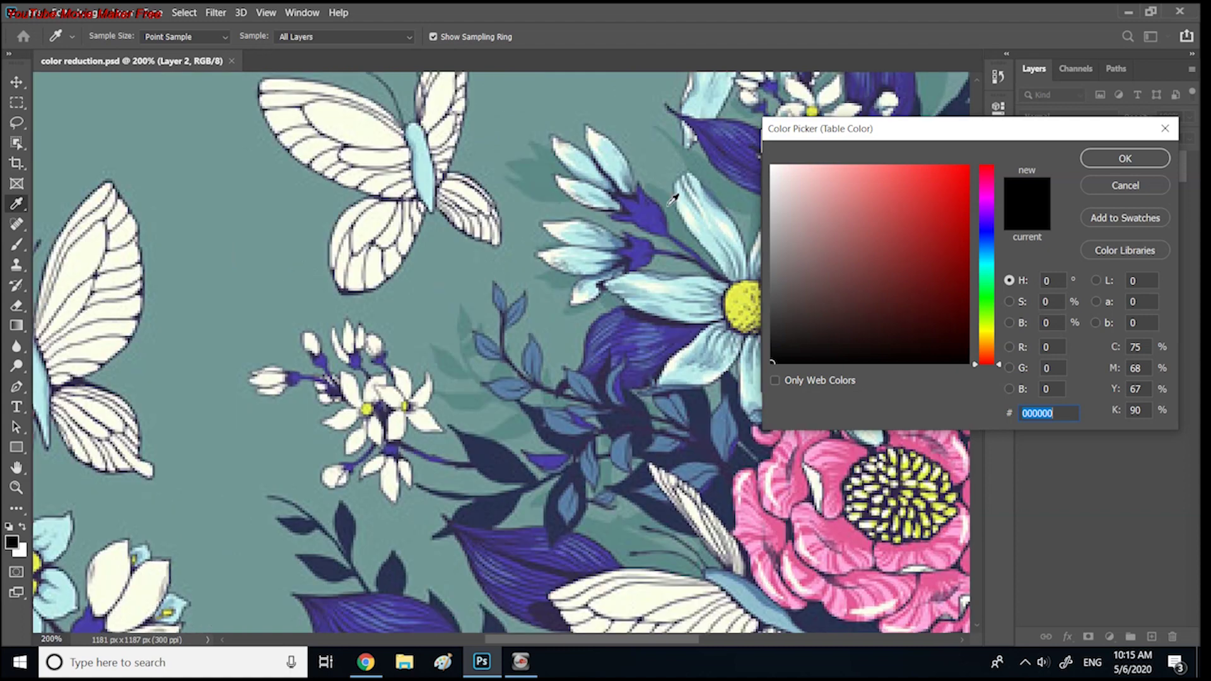
pyautogui.moveTo(673, 167); pyautogui.dragTo(593, 235)
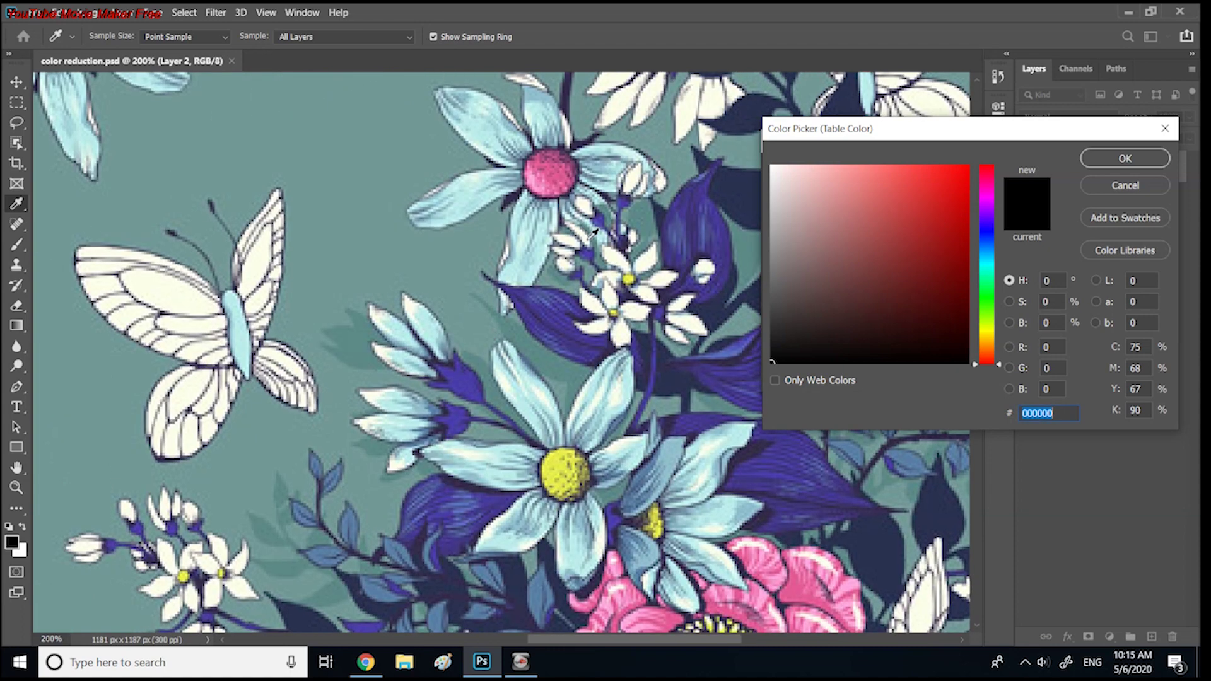
pyautogui.hotkey('ctrl', '-')
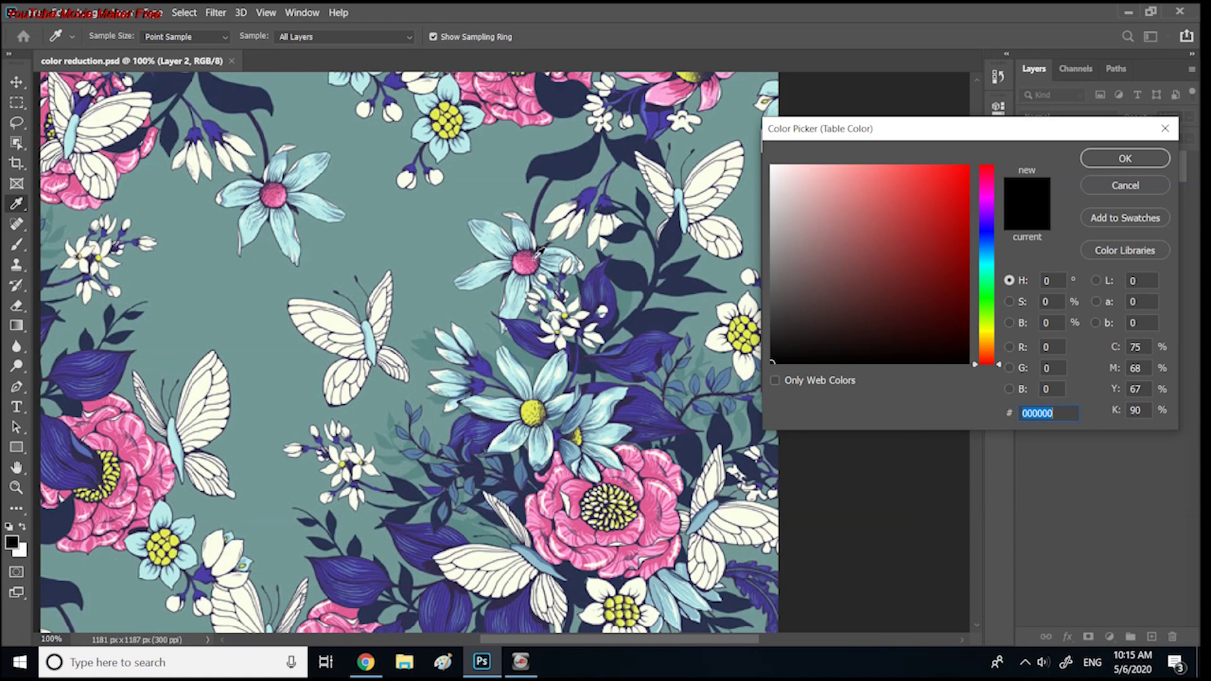
pyautogui.click(534, 254)
pyautogui.click(534, 253)
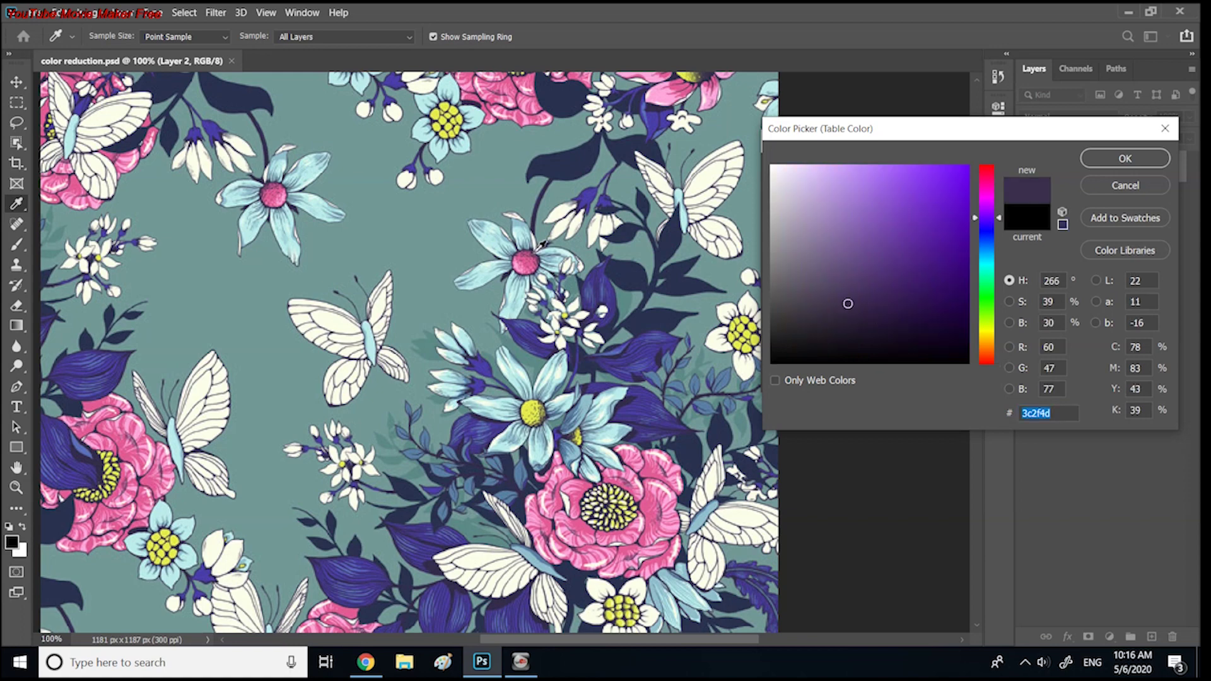
pyautogui.click(1091, 162)
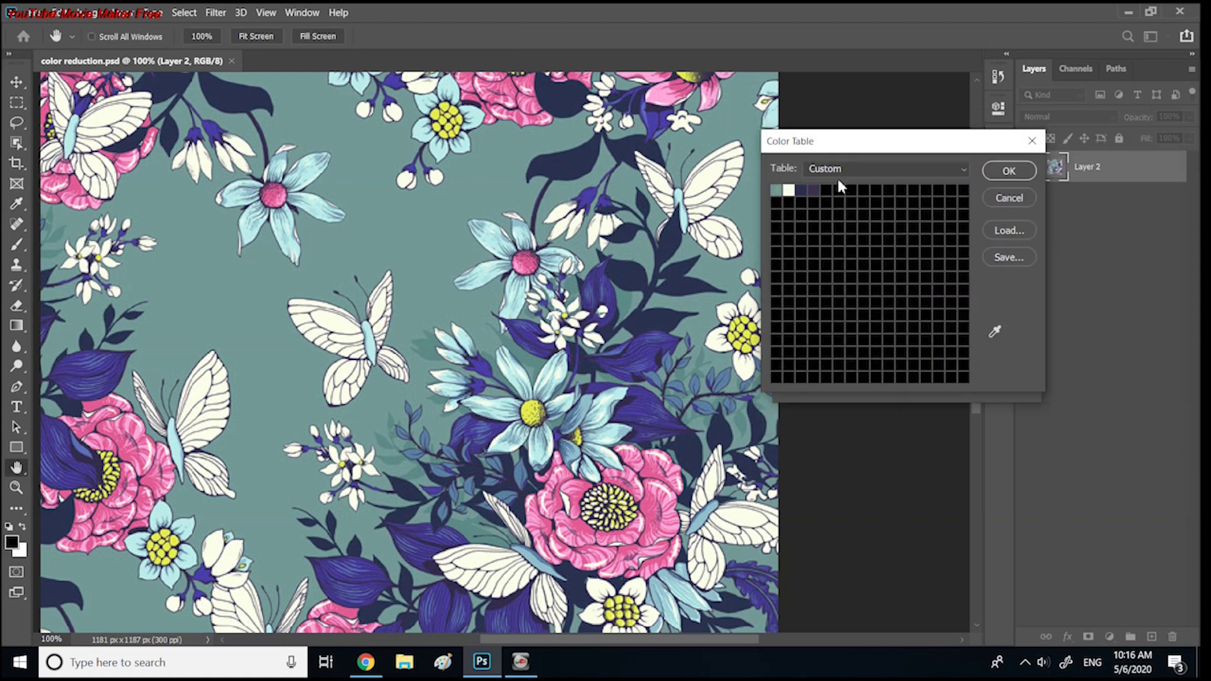
# - Fill the fifth and sixth swatches with a muted plum and a deep pink sampled from the blue flower's pink center
pyautogui.click(824, 189)
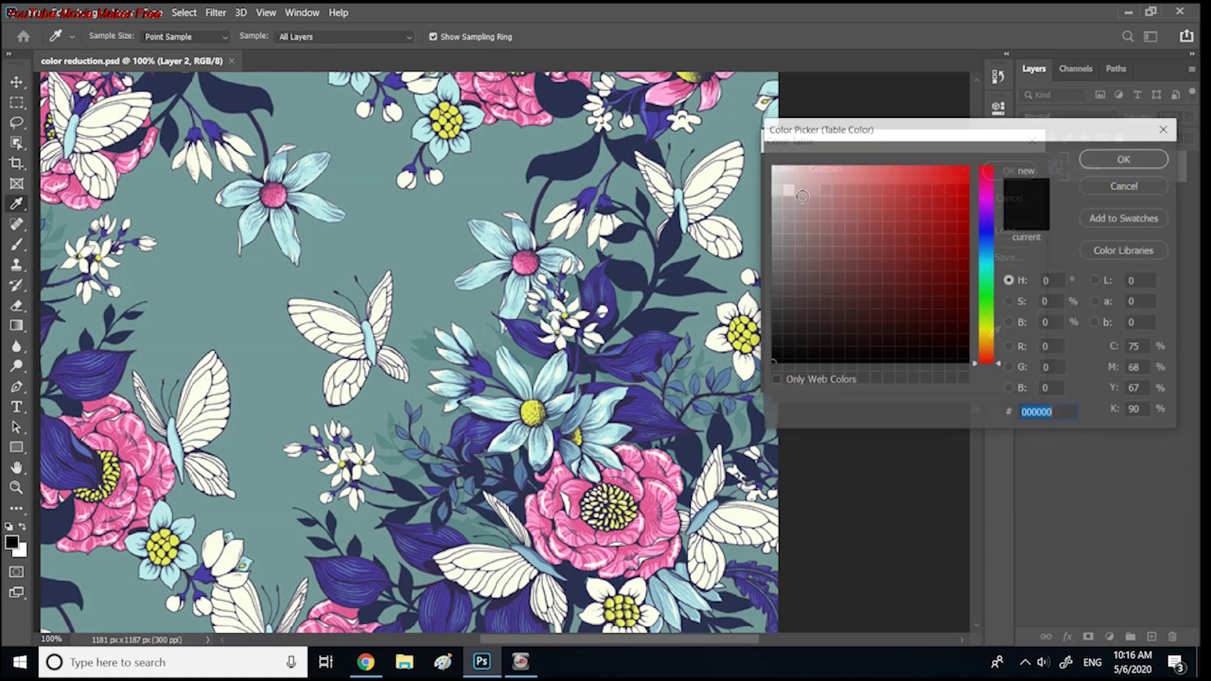
pyautogui.click(531, 251)
pyautogui.click(1098, 154)
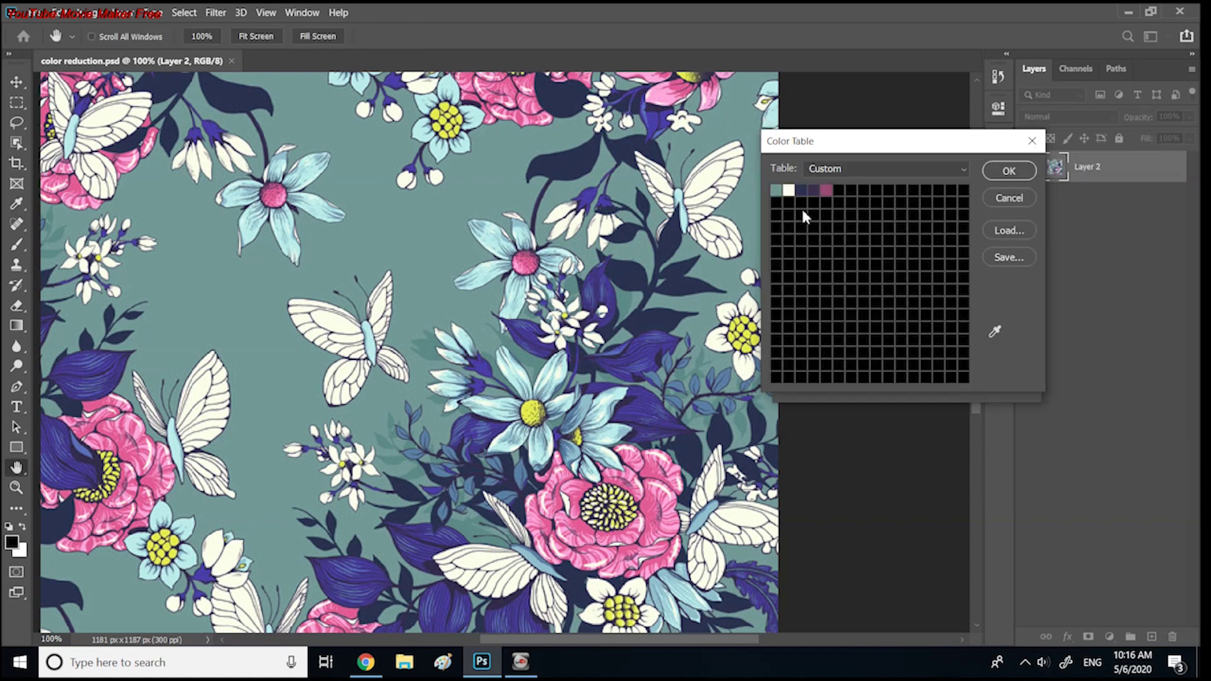
pyautogui.click(836, 190)
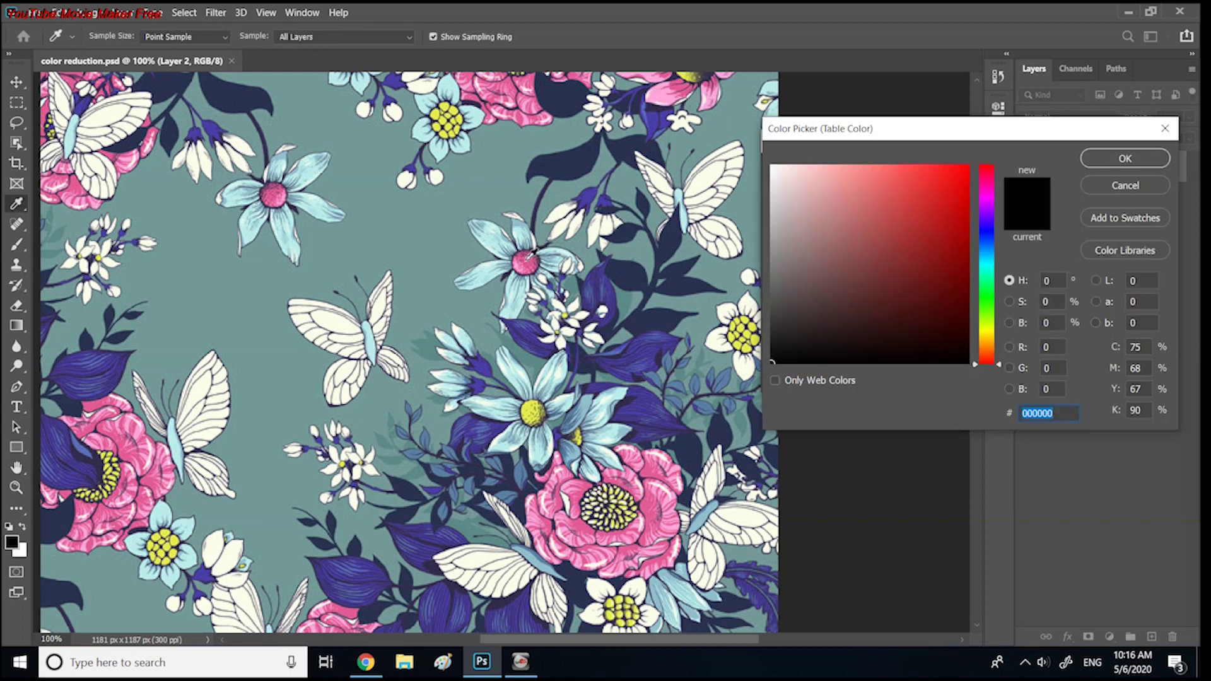
pyautogui.click(528, 255)
pyautogui.click(1098, 154)
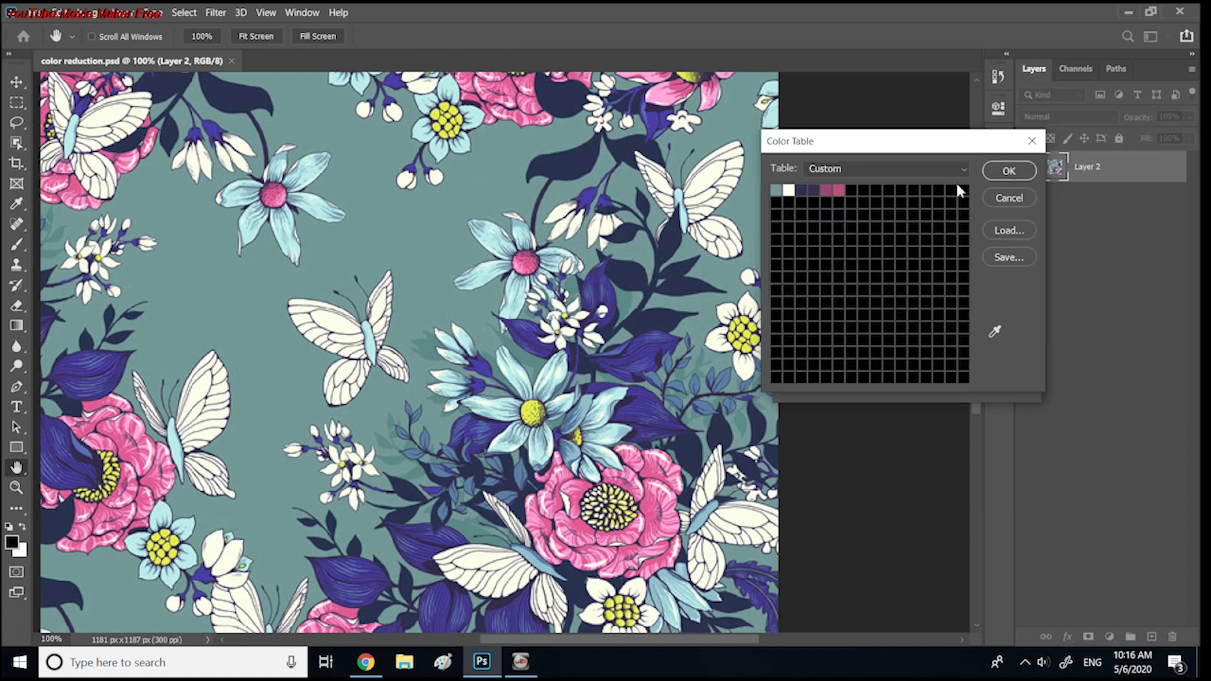
# - Set the seventh swatch to pink cf598b and the eighth to light pink ffa8d8, sampled from the blue flower's center
pyautogui.click(853, 191)
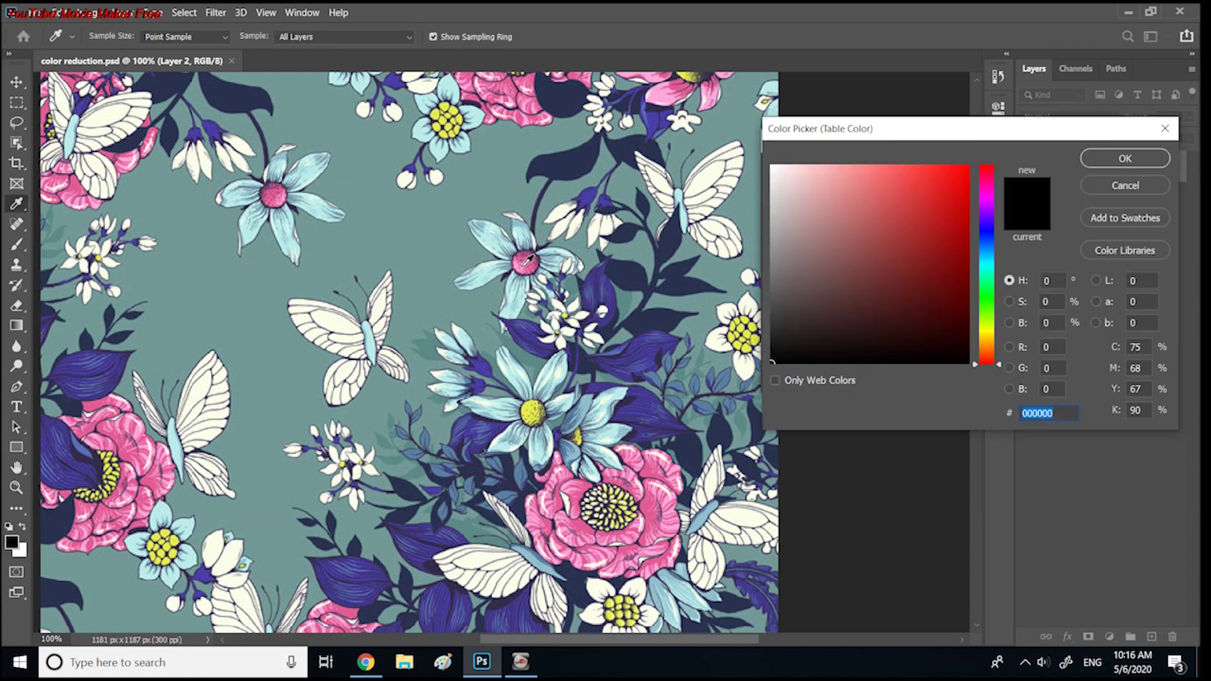
pyautogui.click(529, 255)
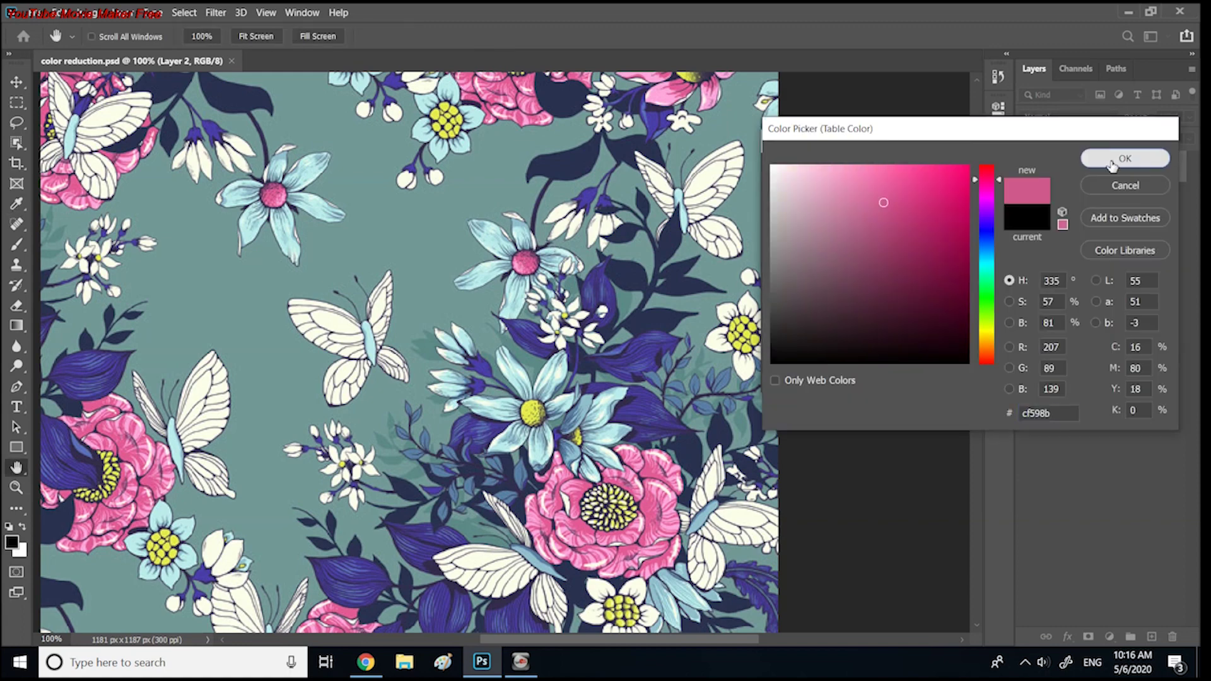
pyautogui.click(1125, 158)
pyautogui.click(862, 189)
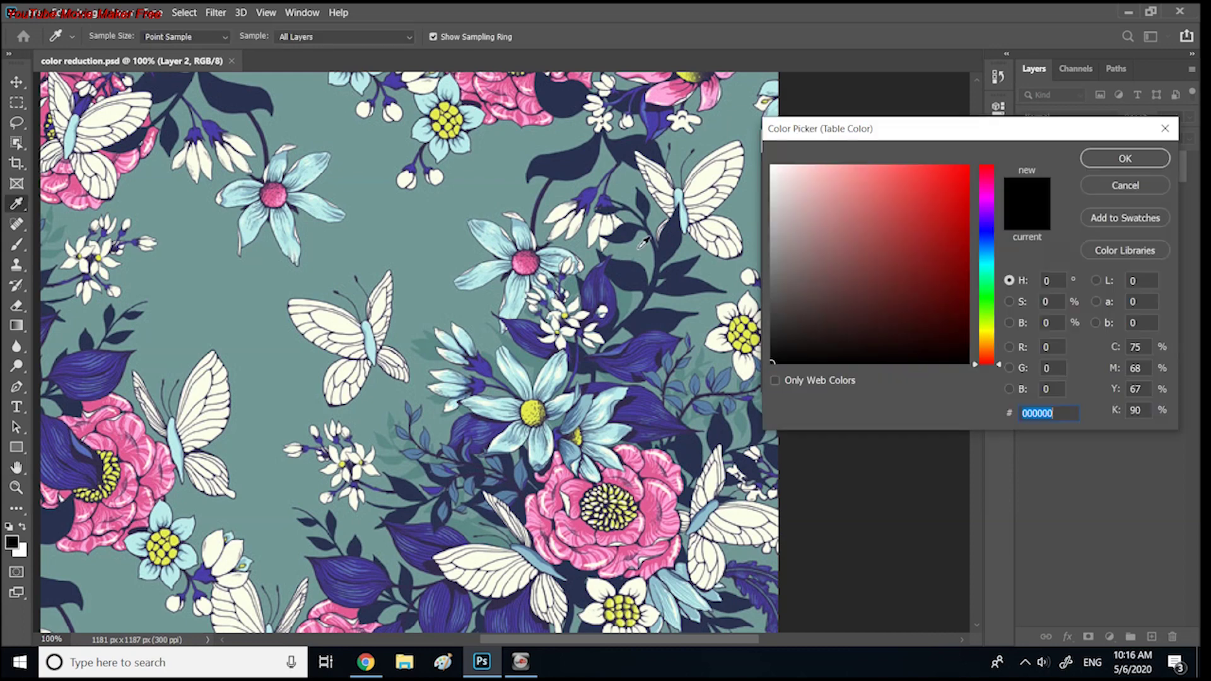
pyautogui.click(525, 262)
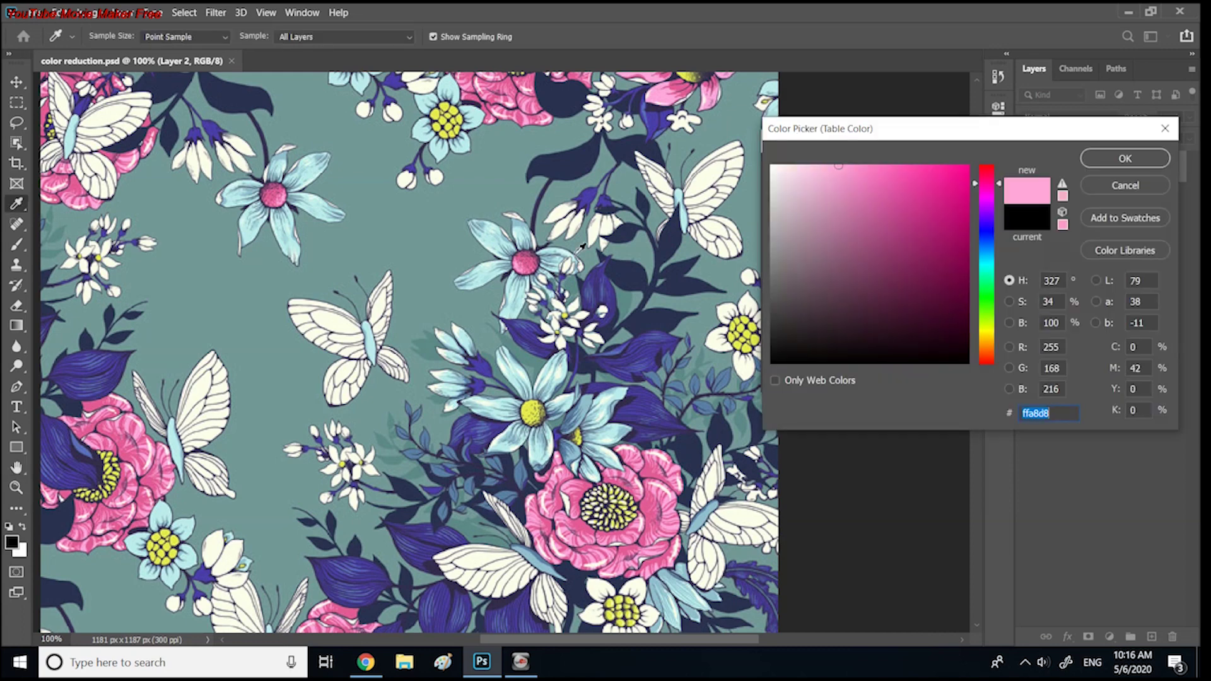
pyautogui.click(1100, 159)
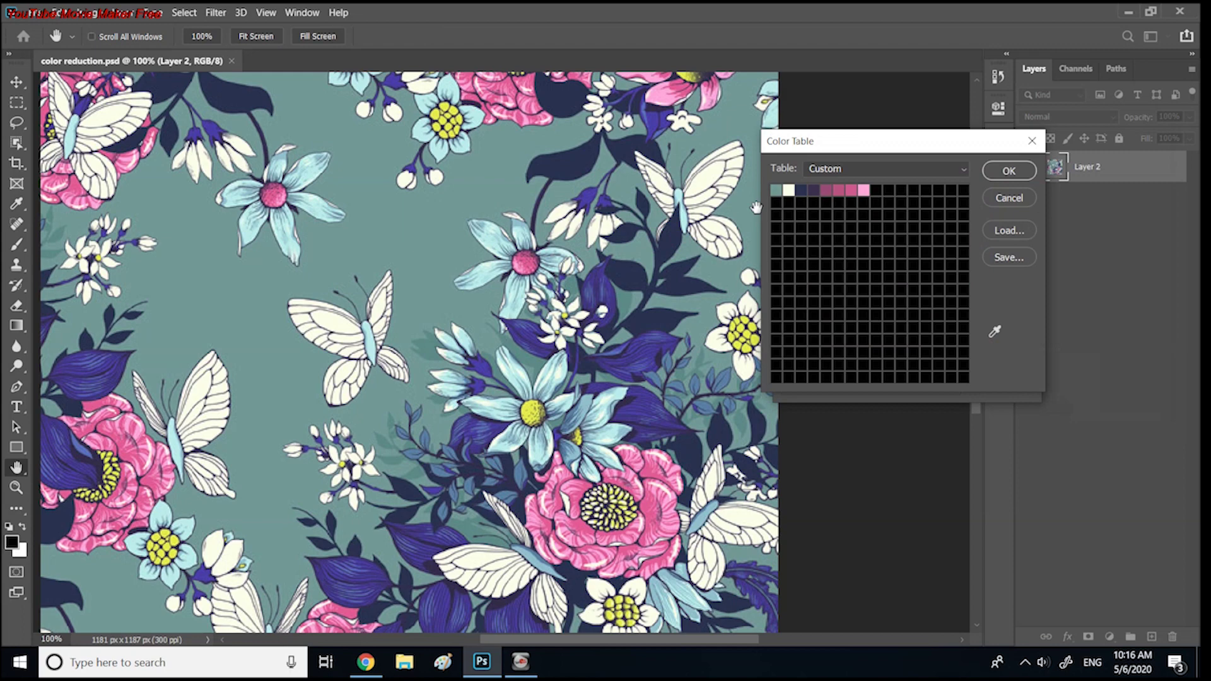
# - Fill the ninth swatch with slate blue 587281 and the tenth with grayish blue 86abbb, sampled from the artwork
pyautogui.click(875, 190)
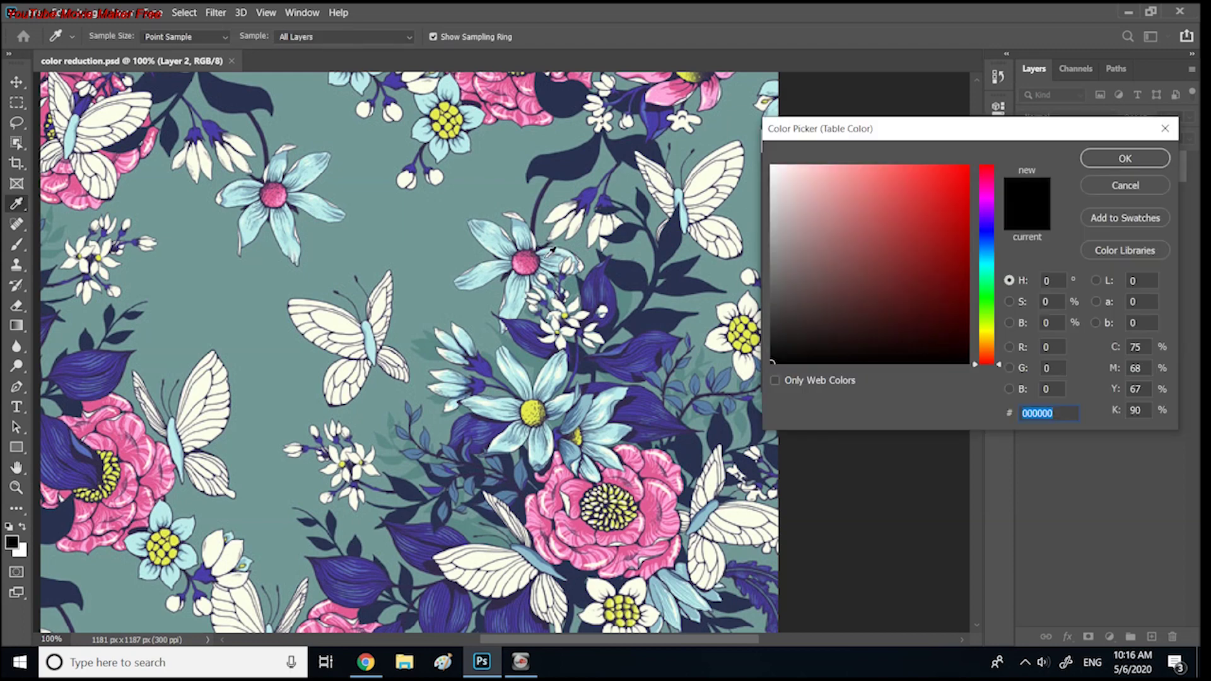
pyautogui.click(602, 235)
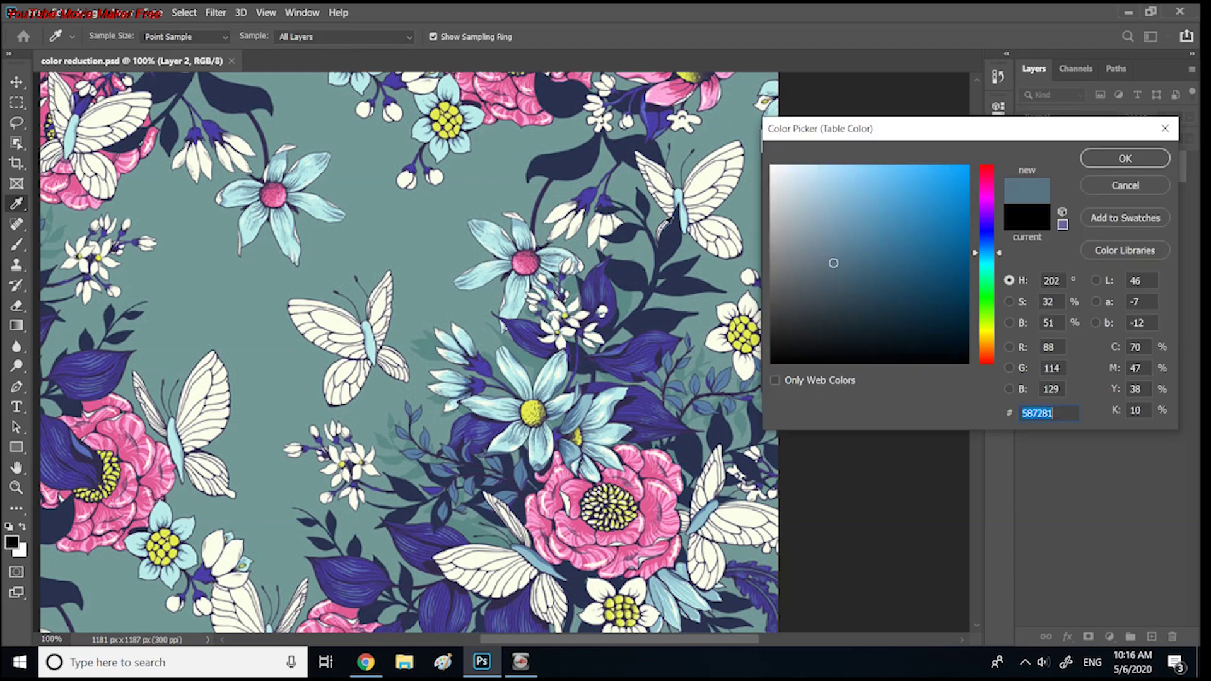
pyautogui.click(1125, 159)
pyautogui.click(889, 188)
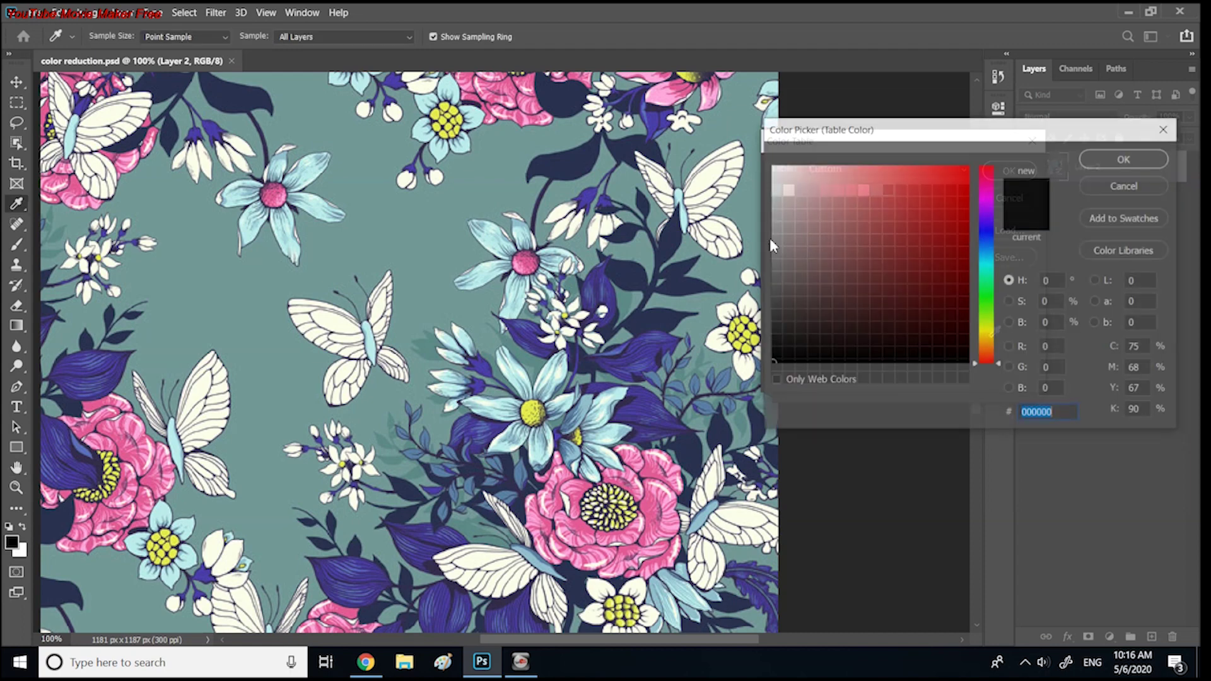
pyautogui.click(554, 253)
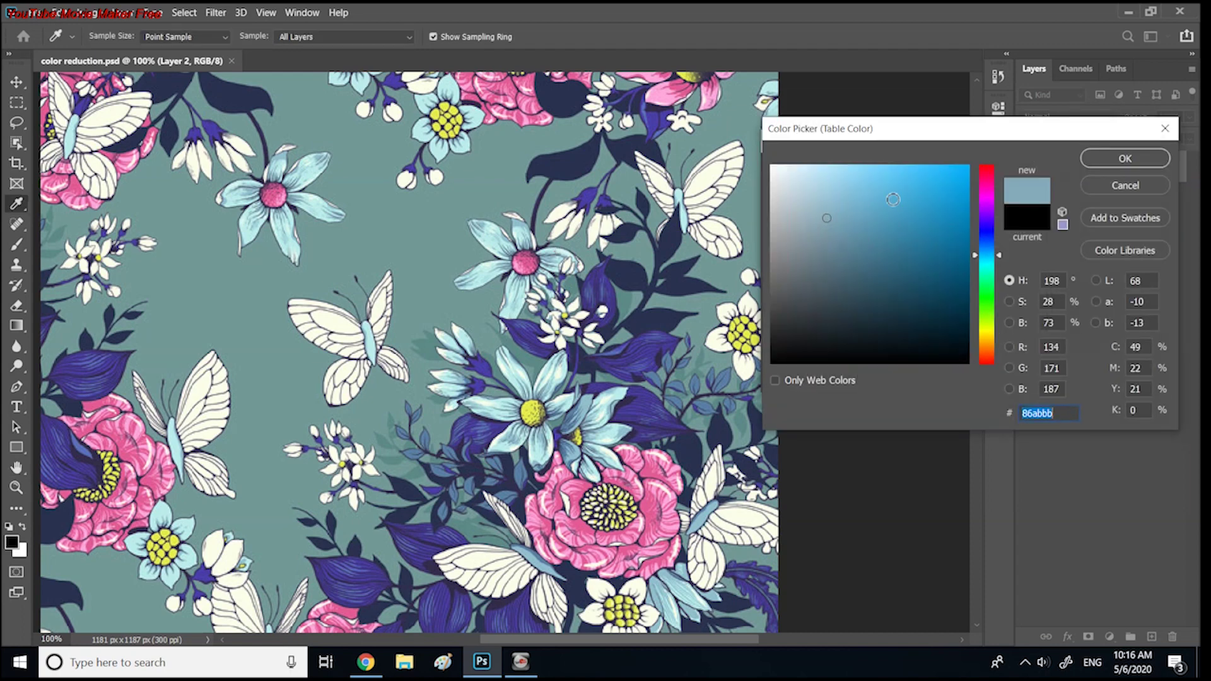
pyautogui.click(1125, 159)
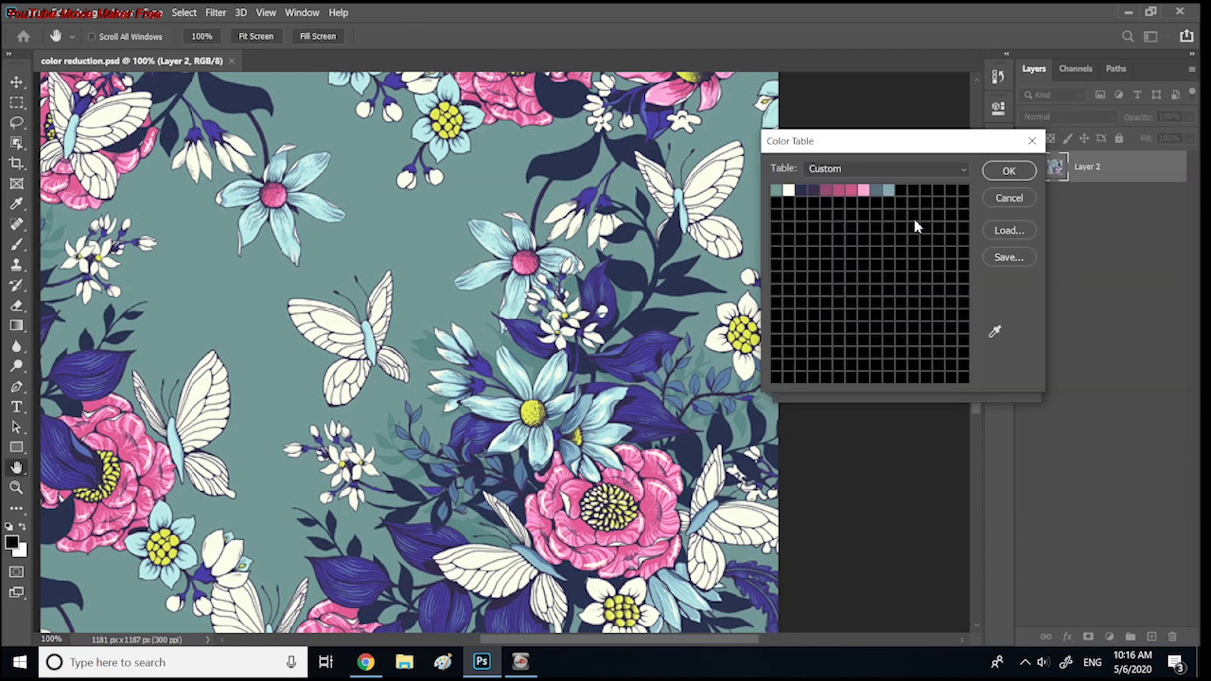
# - Set the eleventh swatch to a light blue and the twelfth to pale aqua cff8f2, sampled from the blue flower's petals
pyautogui.click(901, 188)
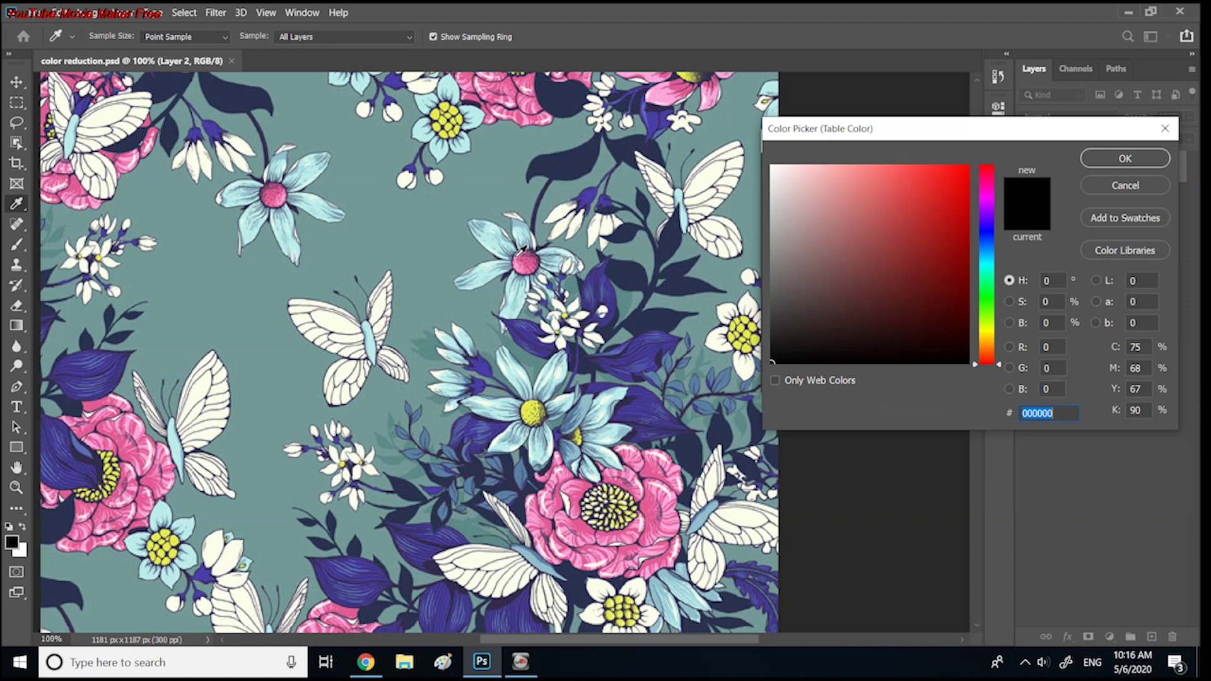
pyautogui.click(563, 255)
pyautogui.click(1124, 159)
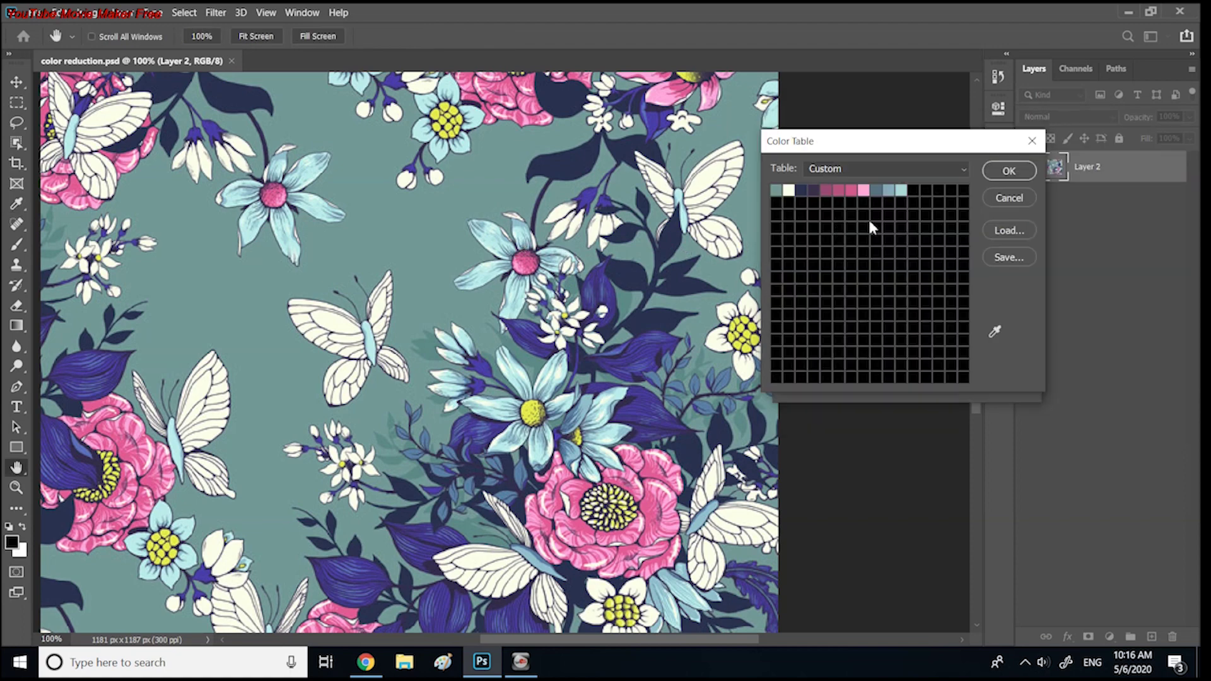
pyautogui.click(912, 190)
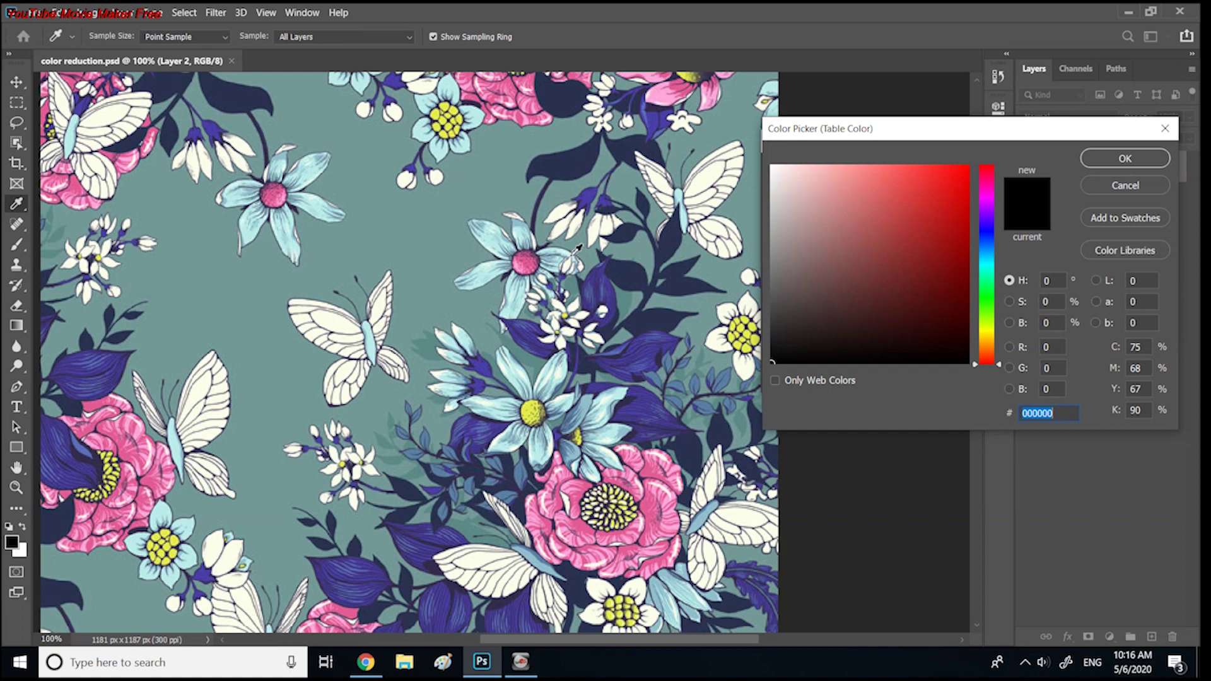
pyautogui.click(572, 247)
pyautogui.click(1116, 158)
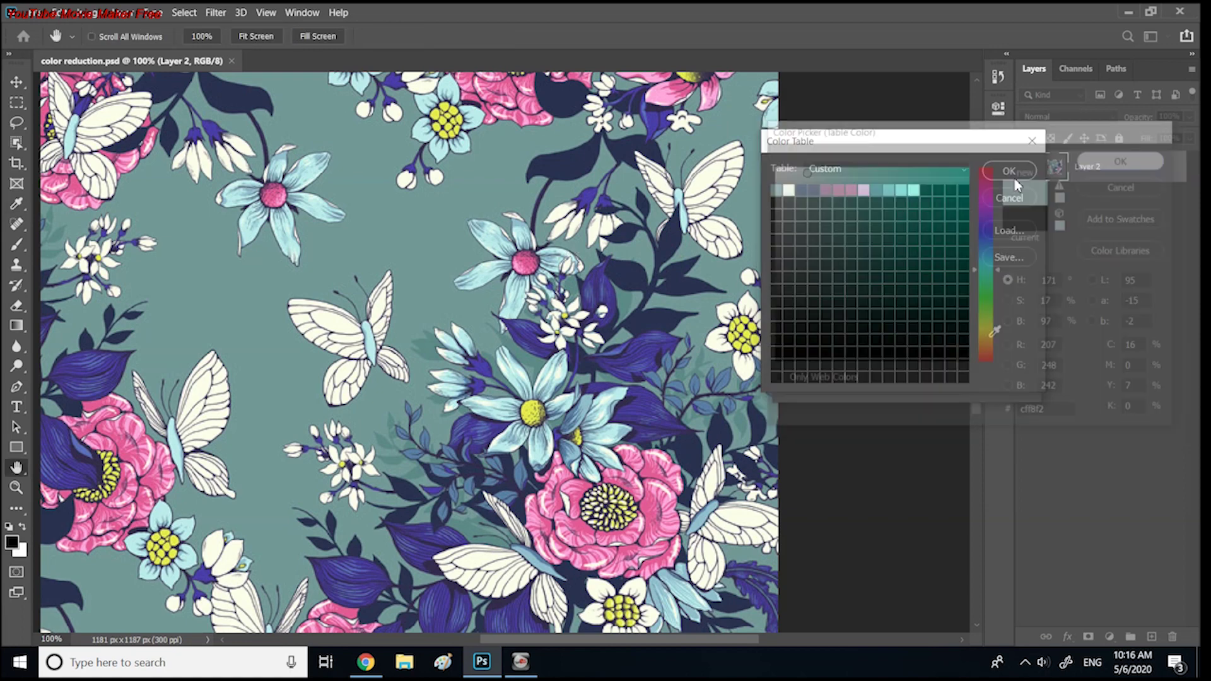
# - Fill the thirteenth and fourteenth swatches with dark purples sampled from the purple leaf beside the small white blossoms
pyautogui.click(925, 189)
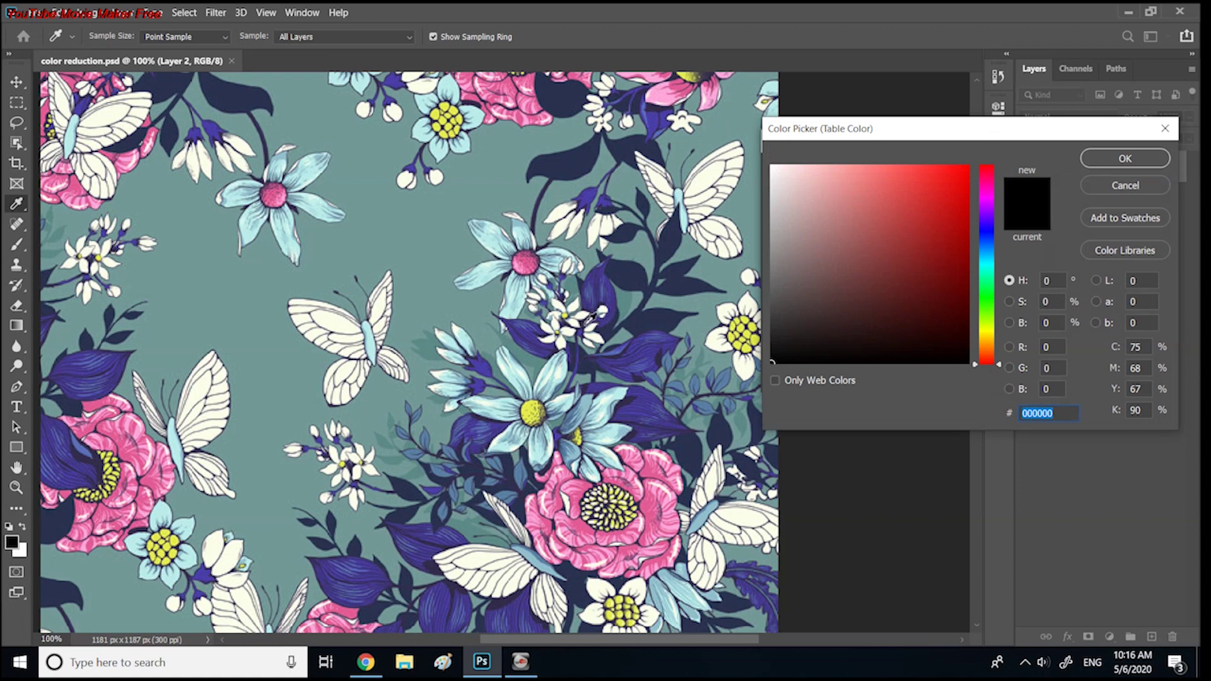
pyautogui.click(598, 313)
pyautogui.click(1125, 158)
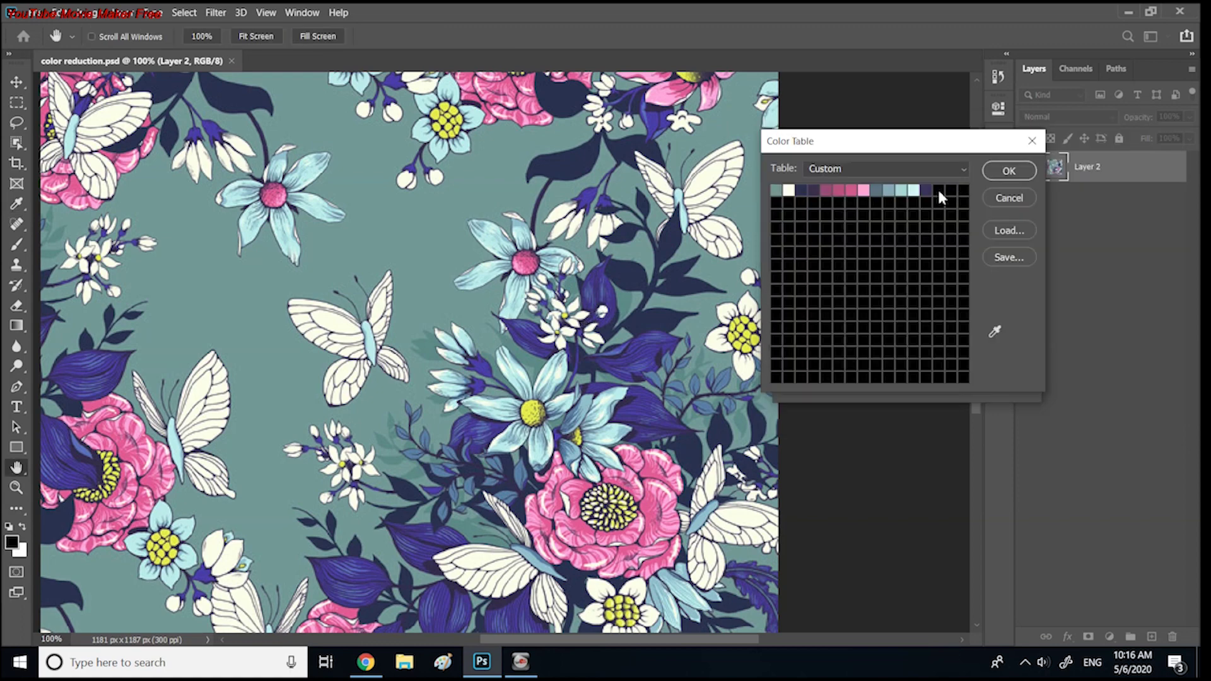
pyautogui.click(937, 189)
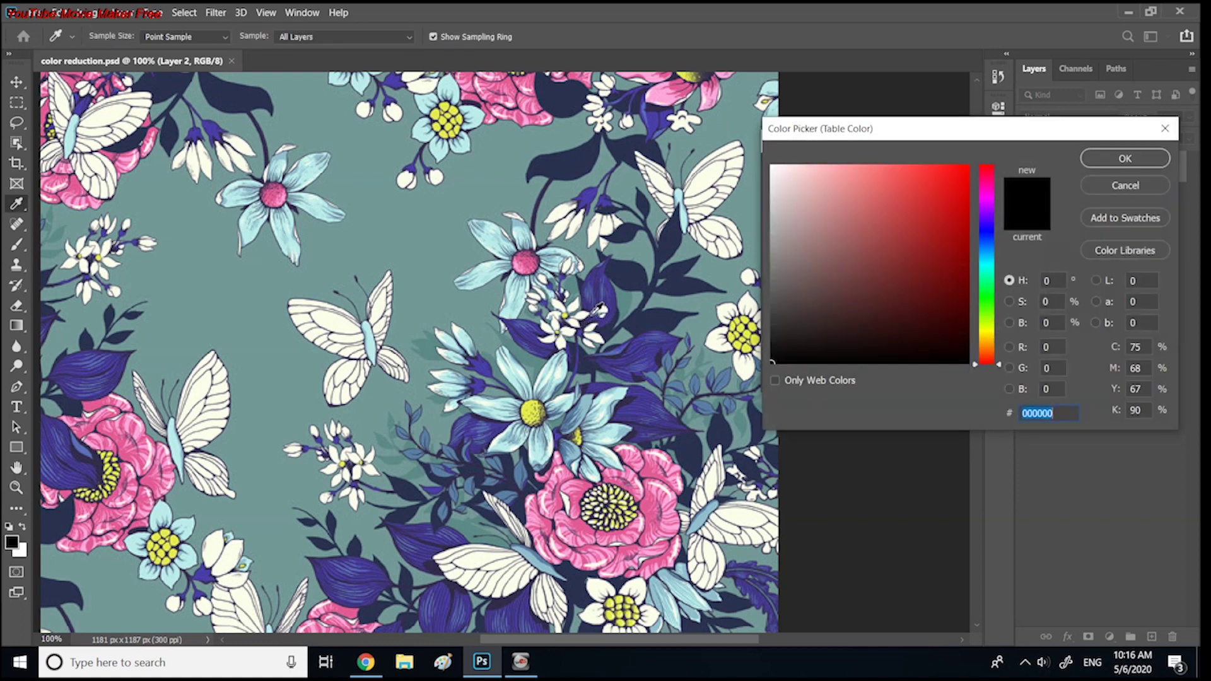
pyautogui.click(599, 310)
pyautogui.click(1124, 159)
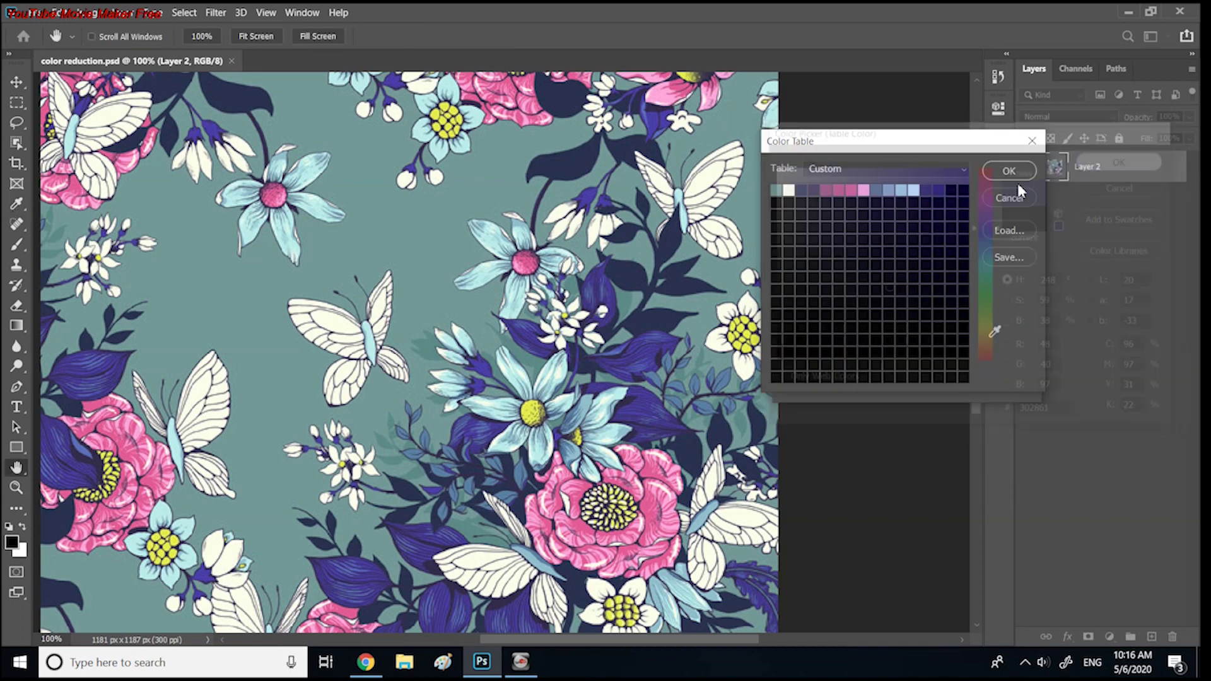
# - Fill the fifteenth swatch with a medium blue and the sixteenth with blue 495293, sampled from the same purple leaf
pyautogui.click(954, 189)
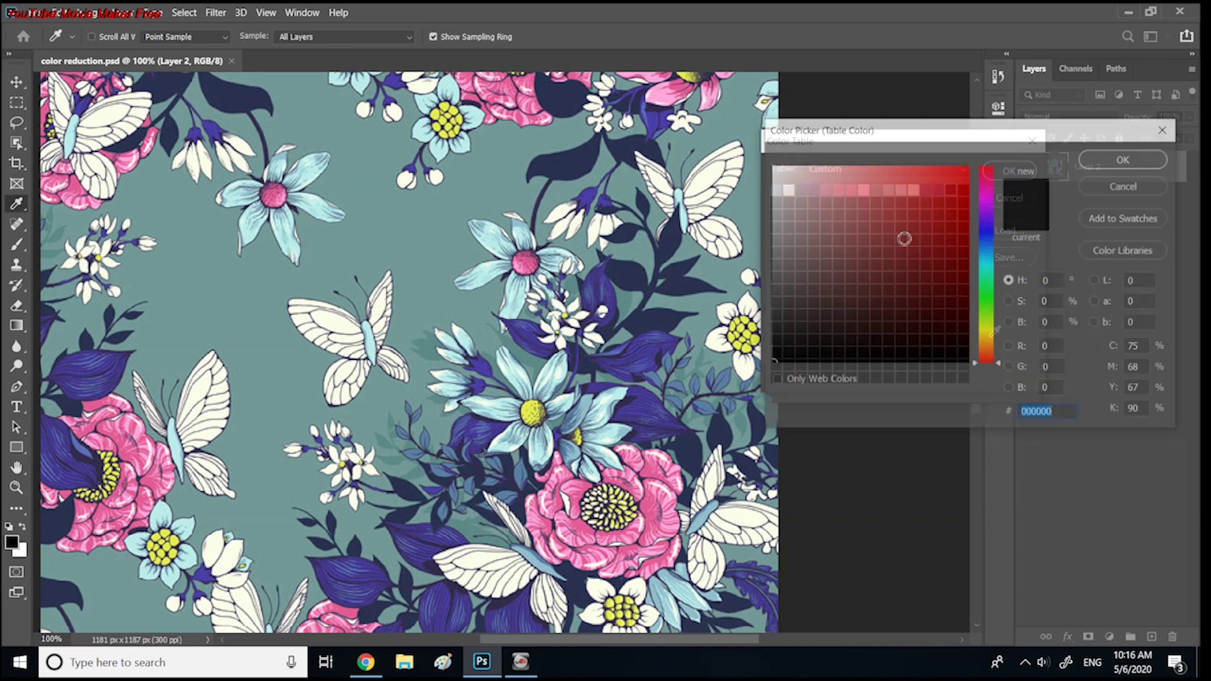
pyautogui.click(604, 299)
pyautogui.click(1124, 158)
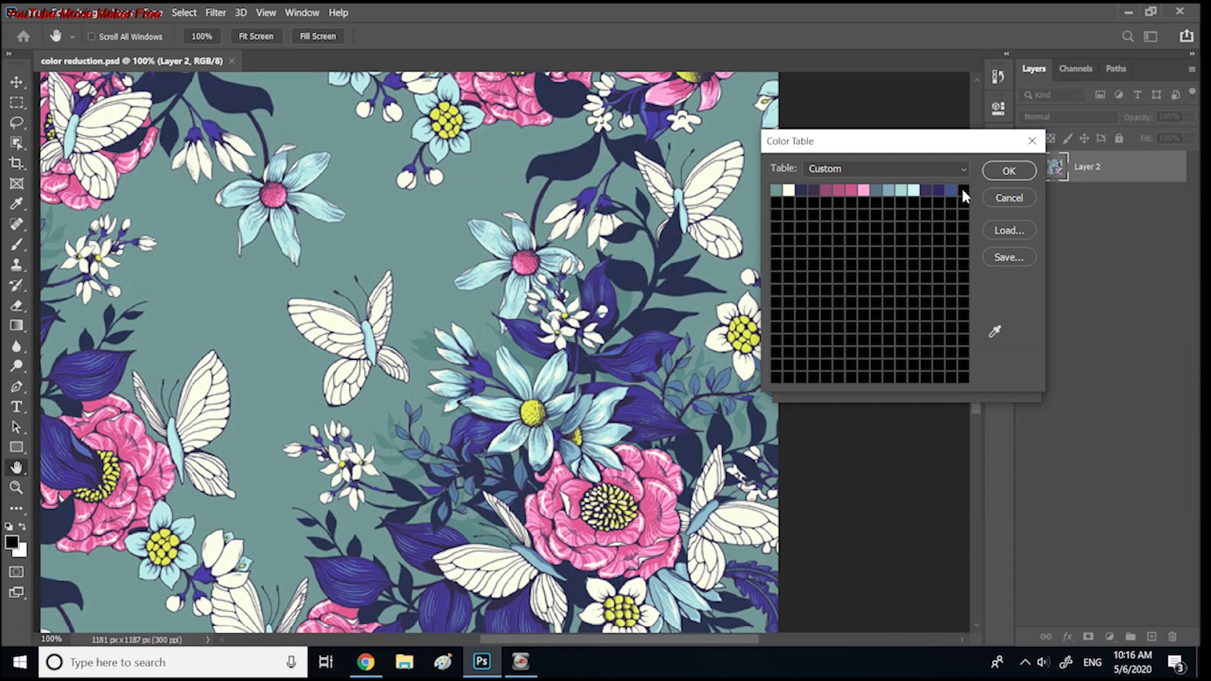
pyautogui.click(587, 293)
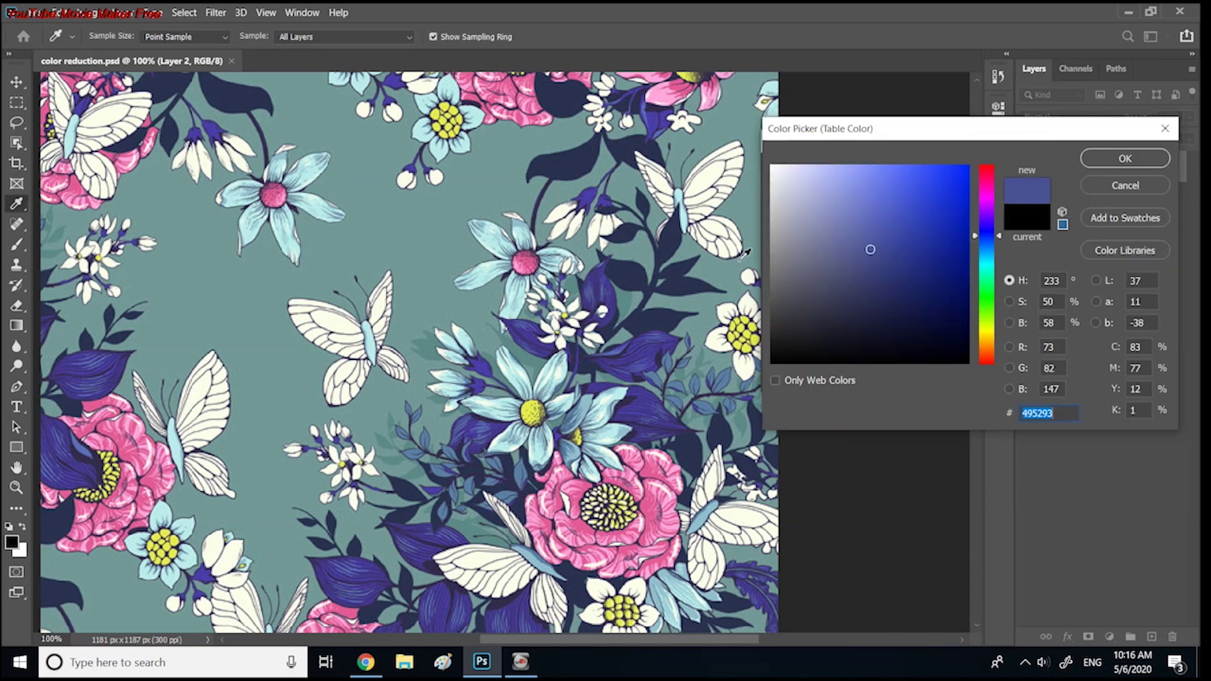
pyautogui.click(1096, 166)
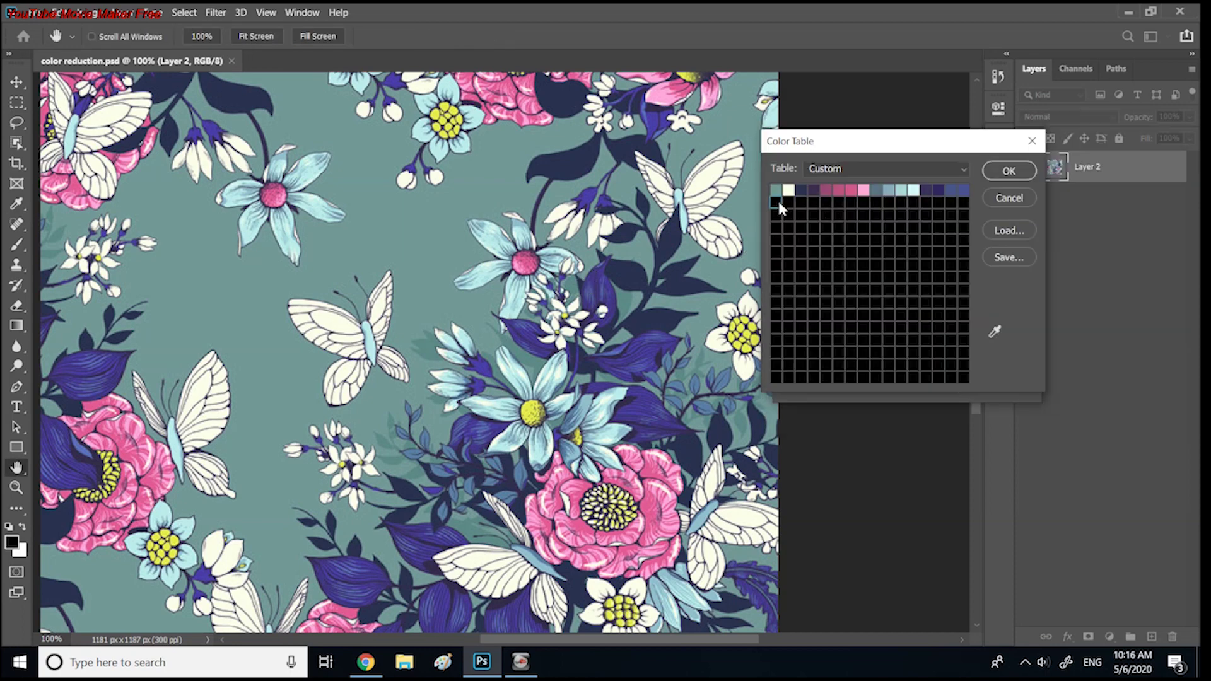
# - Fill the second row's first three swatches with indigo, slate blue and violet-blue 443f8f sampled from the leaves near the blue flowers
pyautogui.click(777, 198)
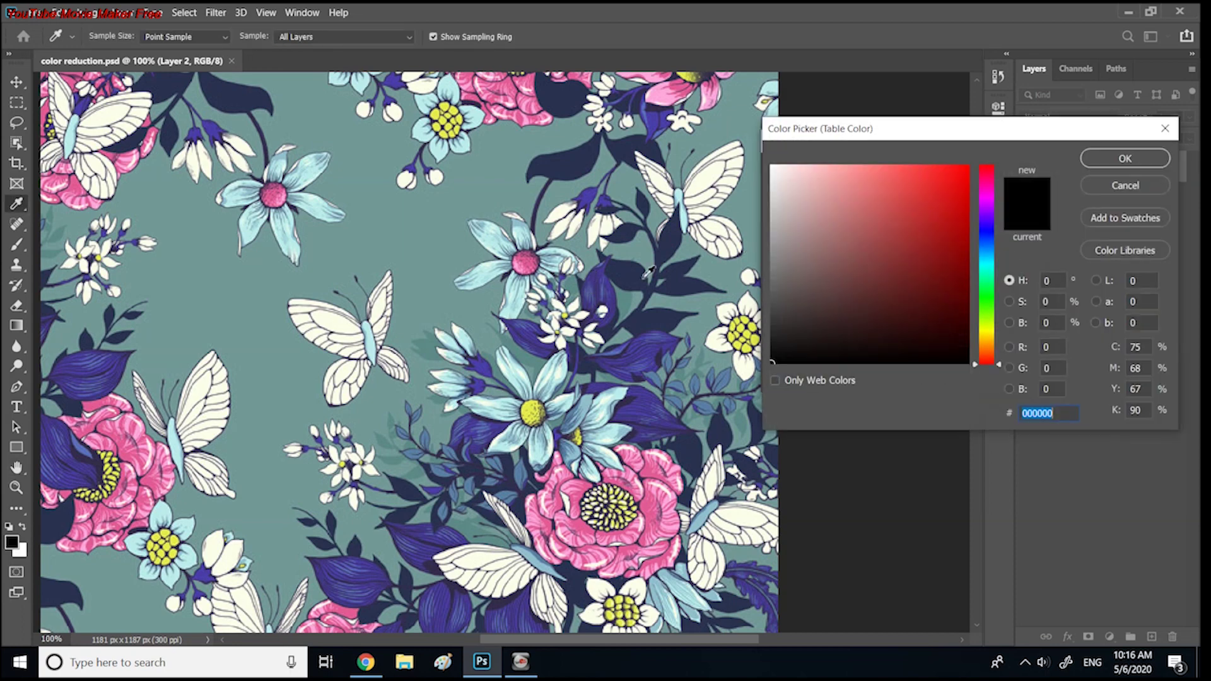
pyautogui.click(662, 333)
pyautogui.click(1094, 154)
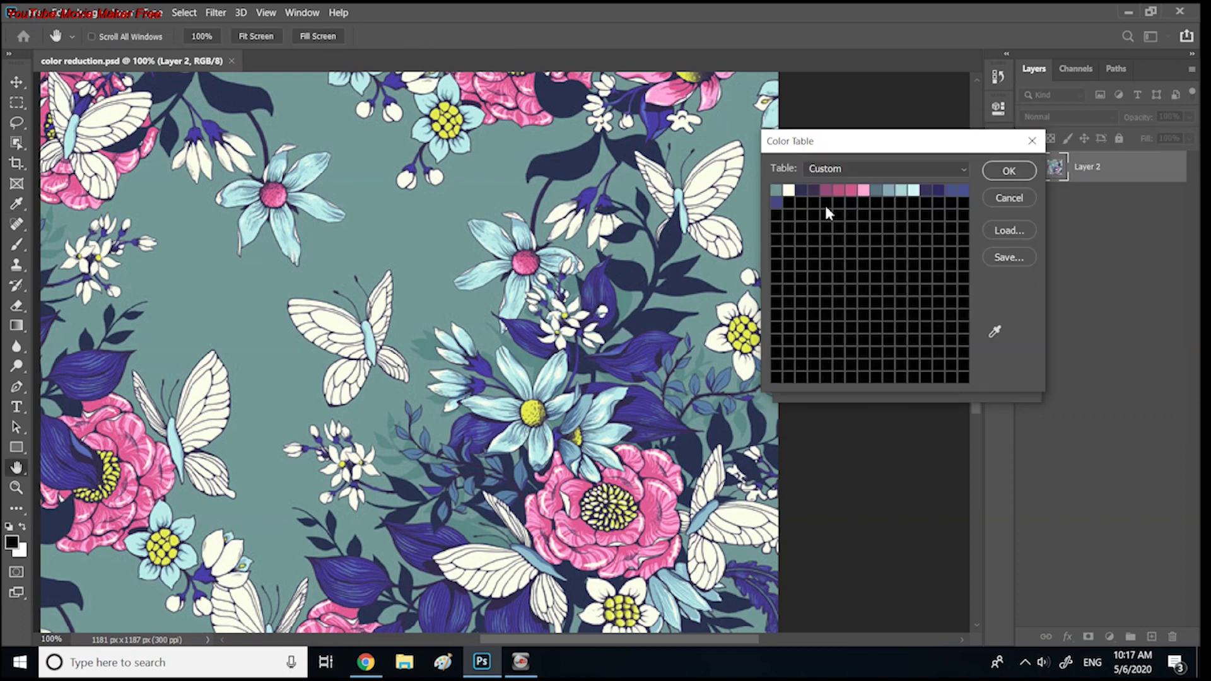
pyautogui.click(788, 202)
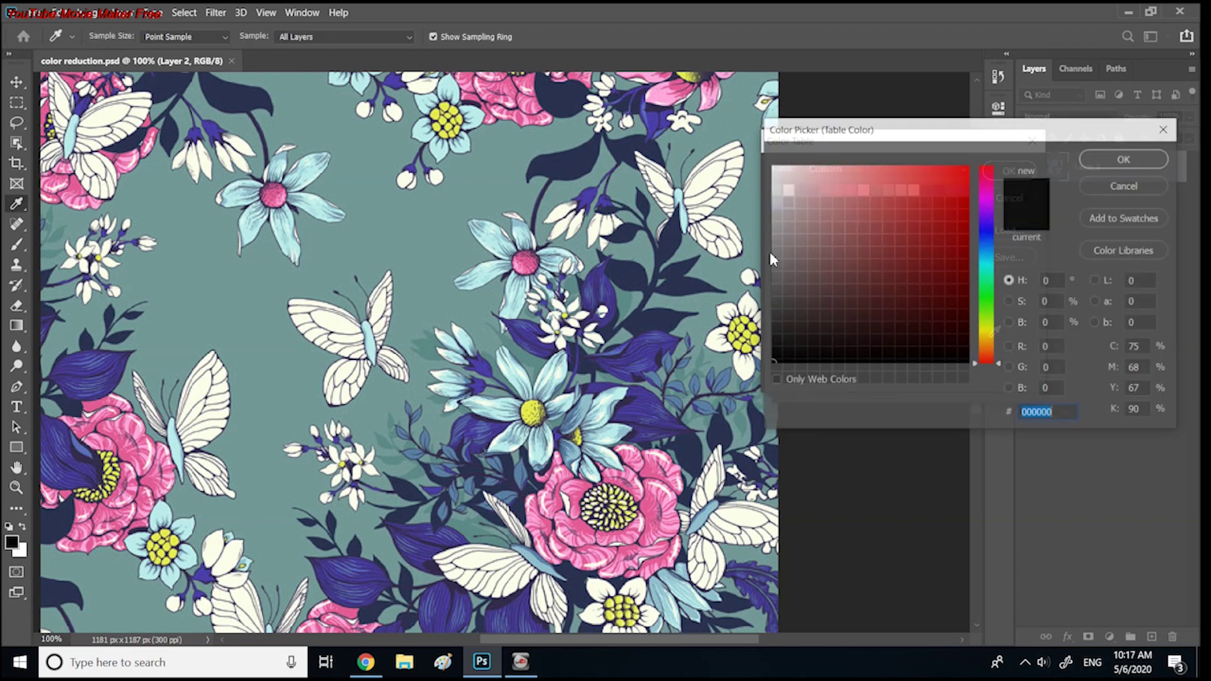
pyautogui.click(699, 379)
pyautogui.click(1099, 155)
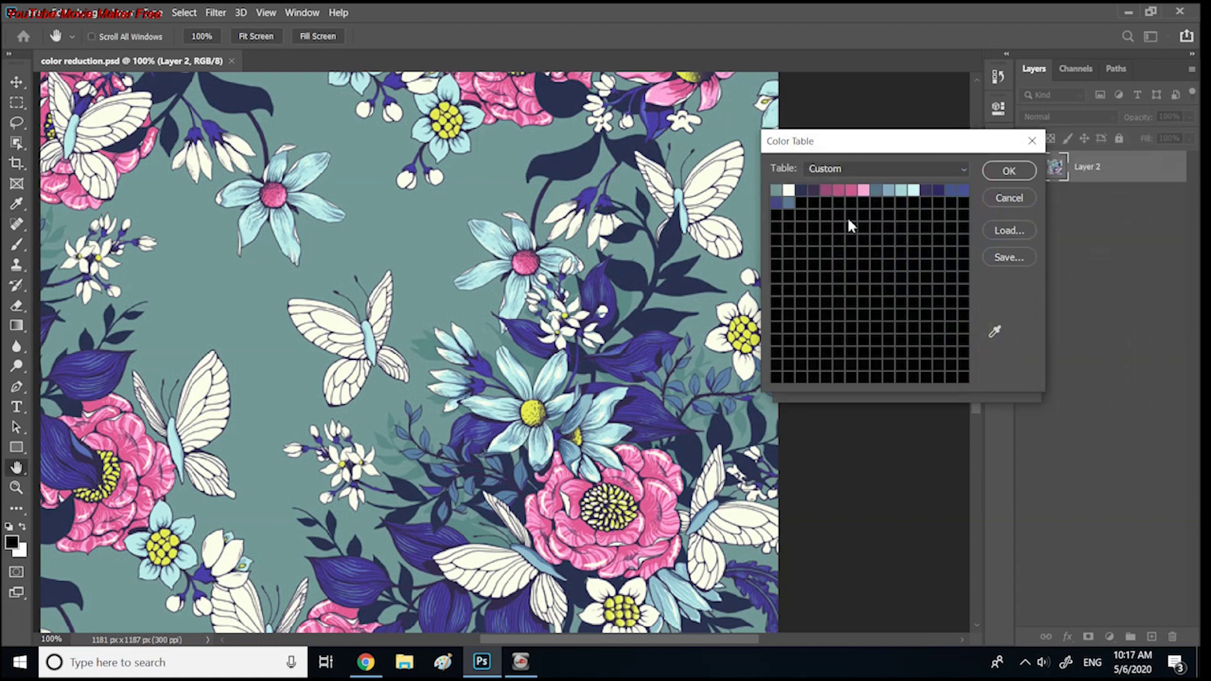
pyautogui.click(801, 203)
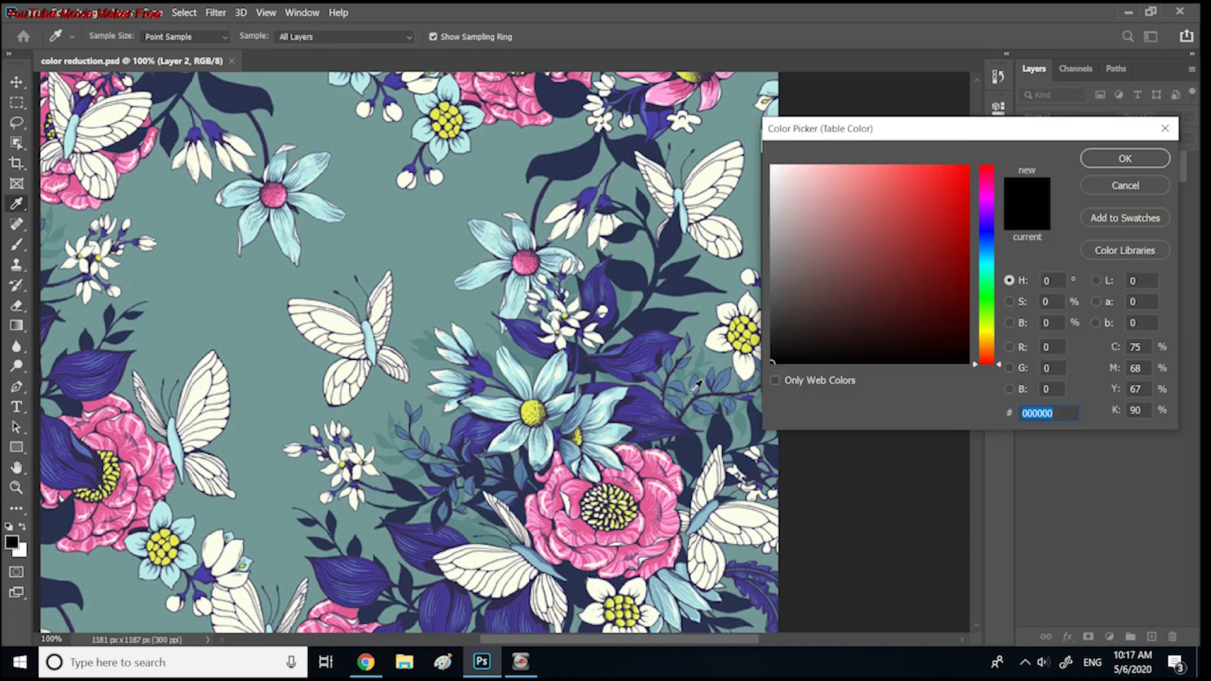
pyautogui.click(653, 382)
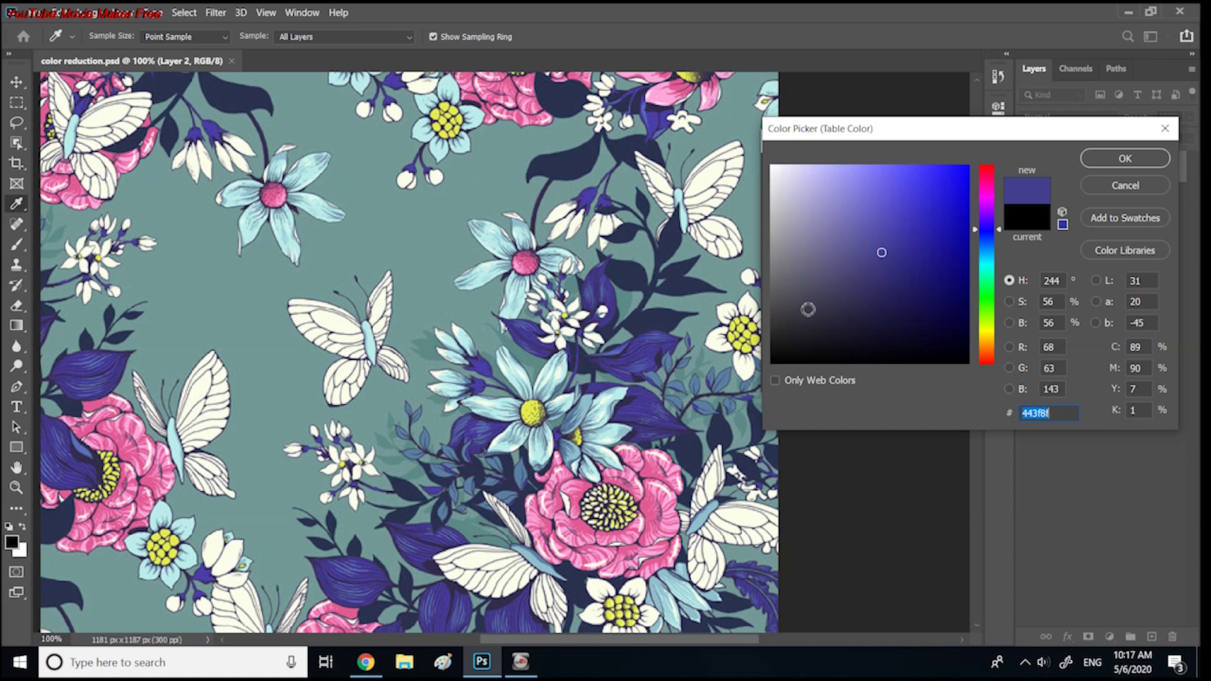
pyautogui.click(1107, 159)
# - Set the second row's fourth swatch to yellow e8ed4b and the fifth to e3f146, sampled from the yellow flower centers
pyautogui.click(812, 201)
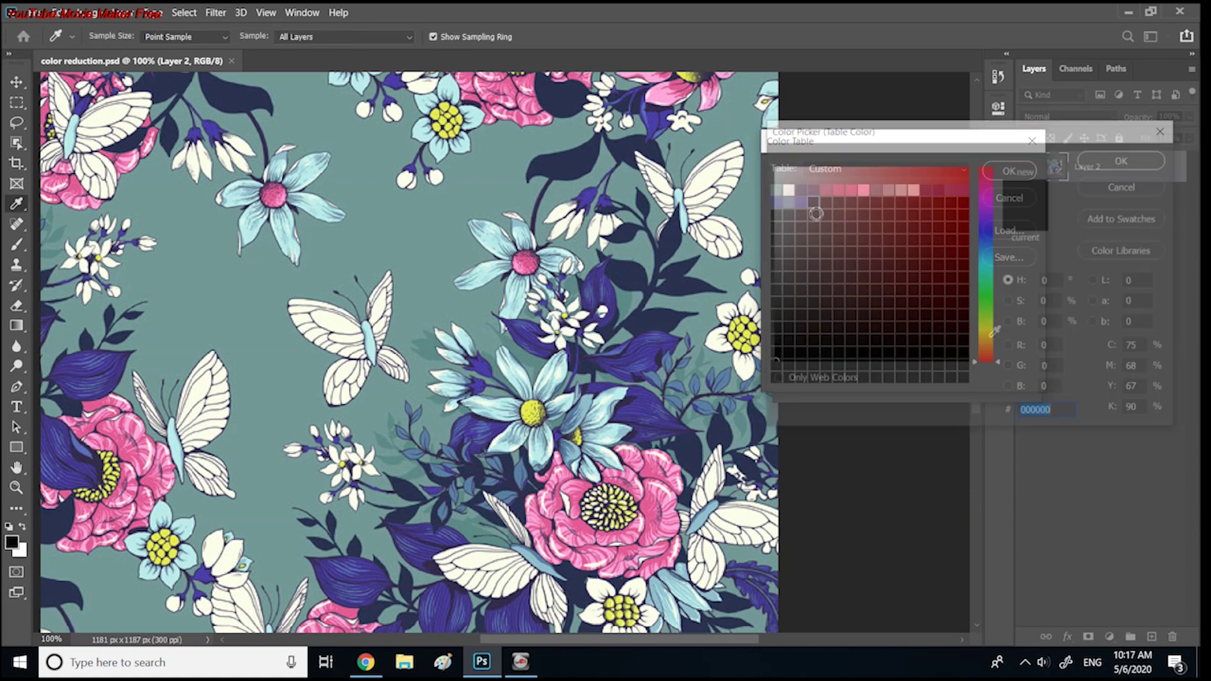
pyautogui.click(747, 324)
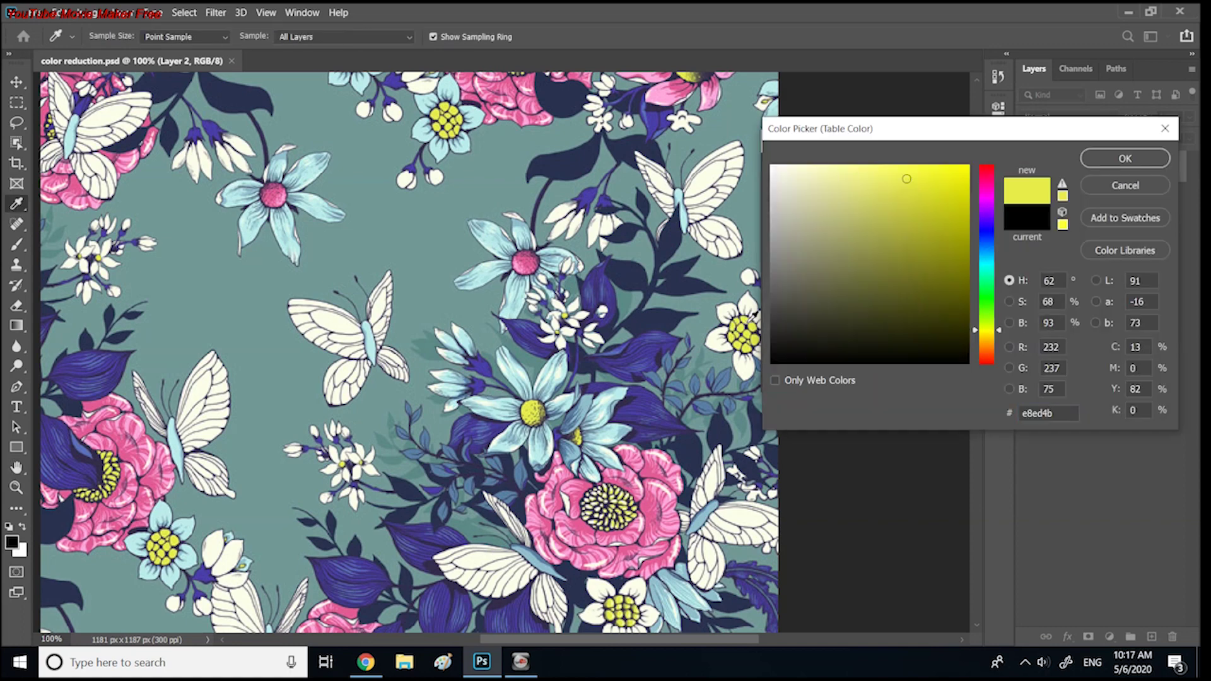
pyautogui.click(1125, 159)
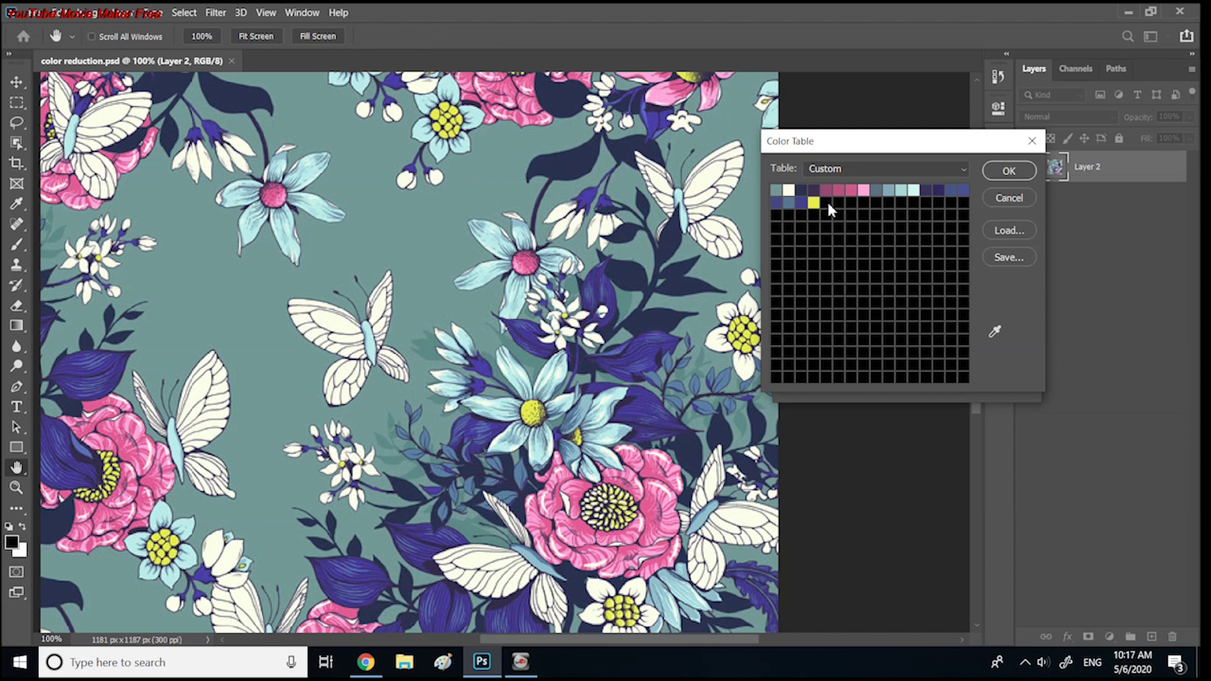
pyautogui.click(827, 199)
pyautogui.click(540, 406)
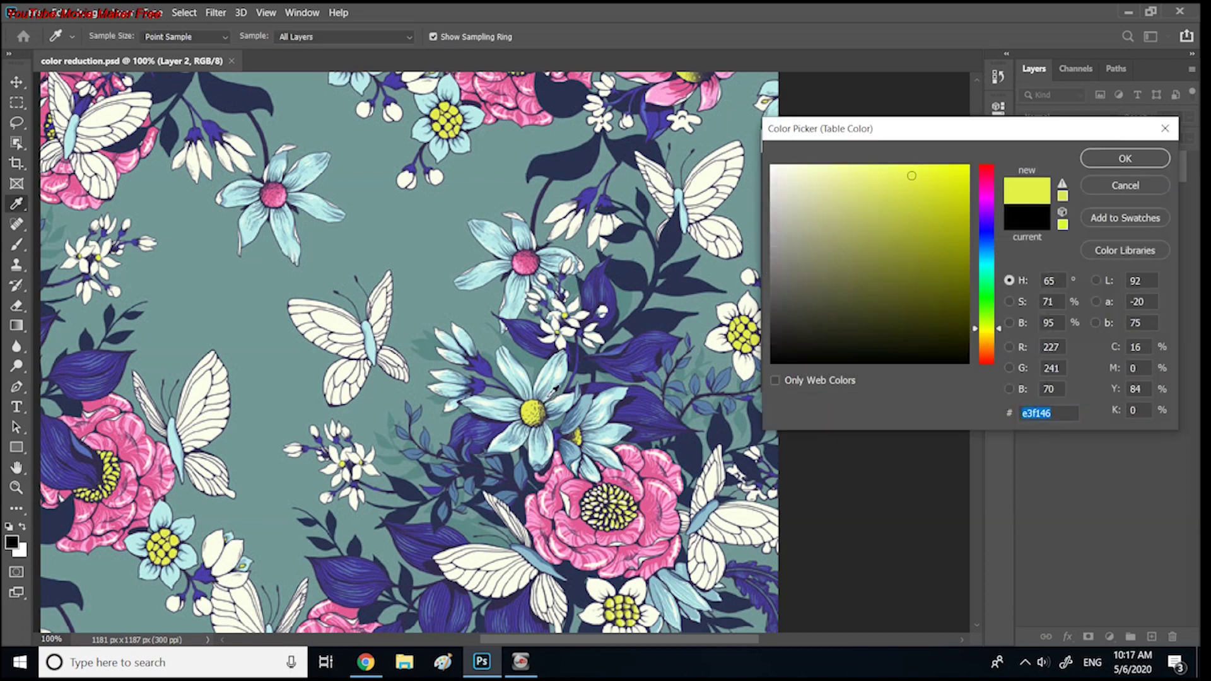
pyautogui.click(1125, 159)
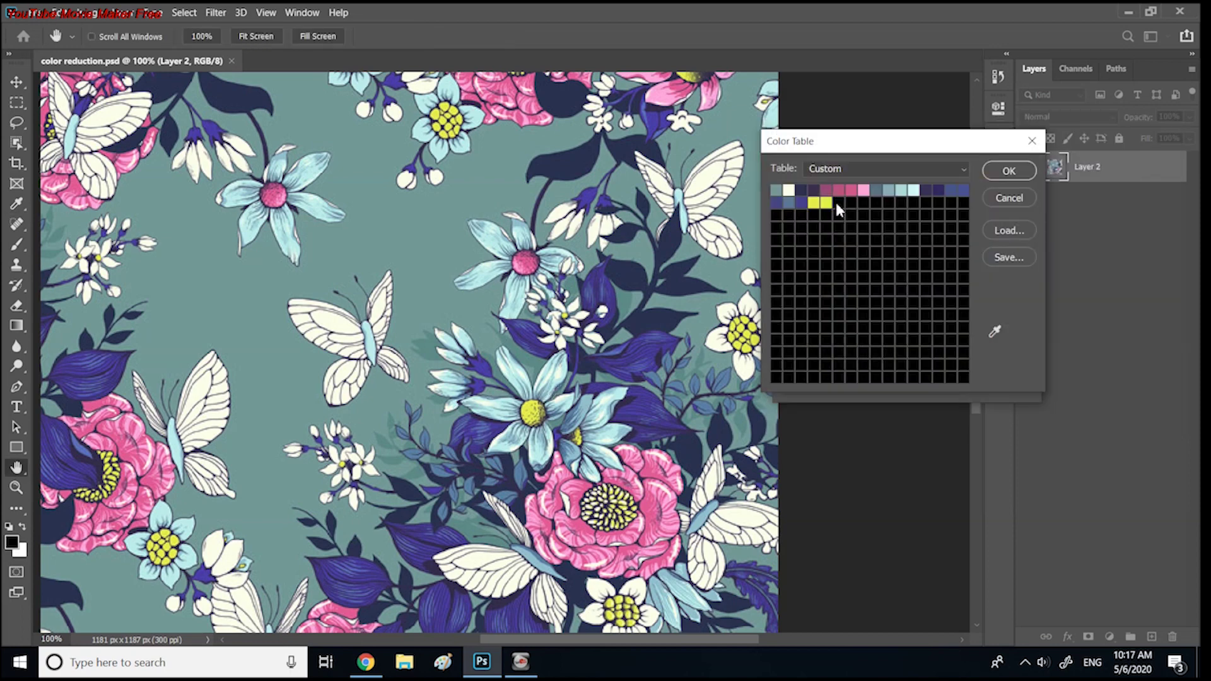
# - Fill the second row's sixth swatch with a dark purple and the seventh with a strong pink sampled from the large pink flower
pyautogui.click(834, 200)
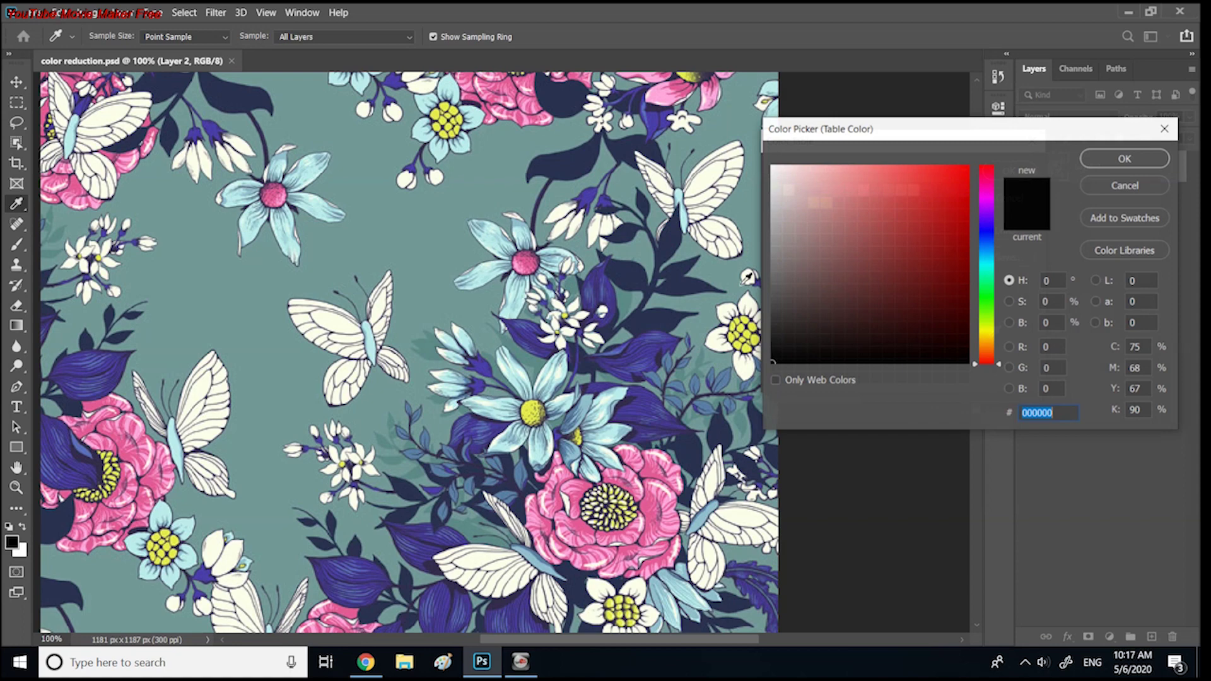
pyautogui.click(648, 502)
pyautogui.click(1082, 161)
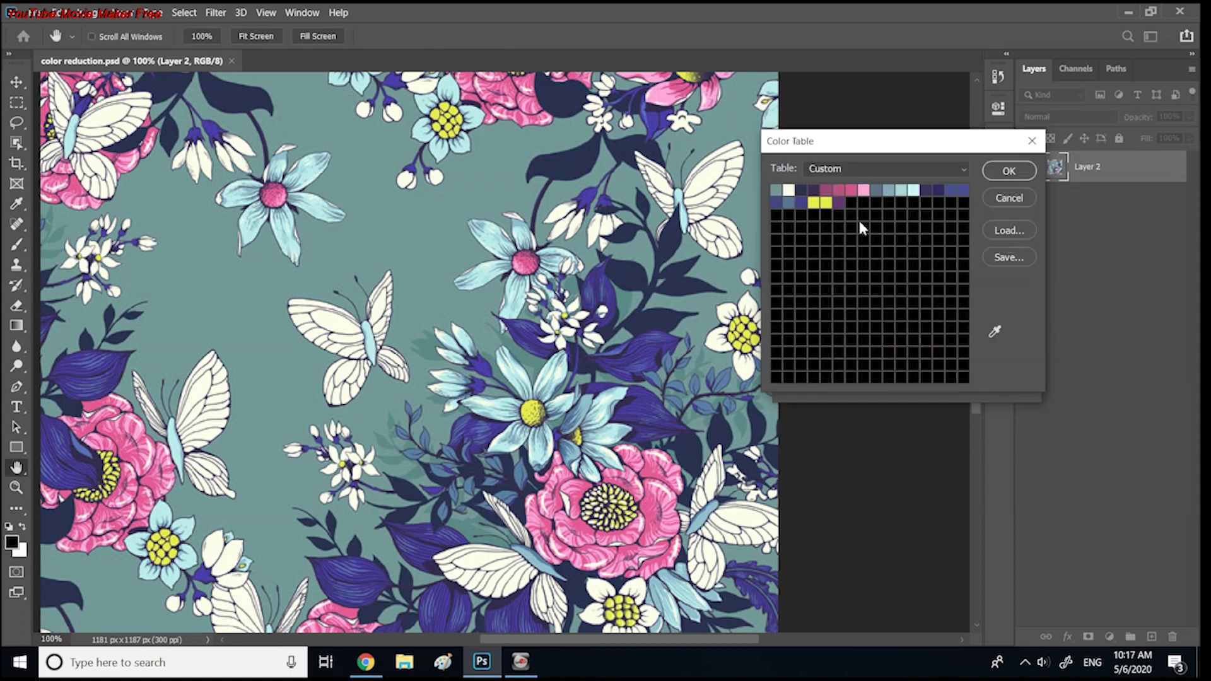
pyautogui.click(850, 202)
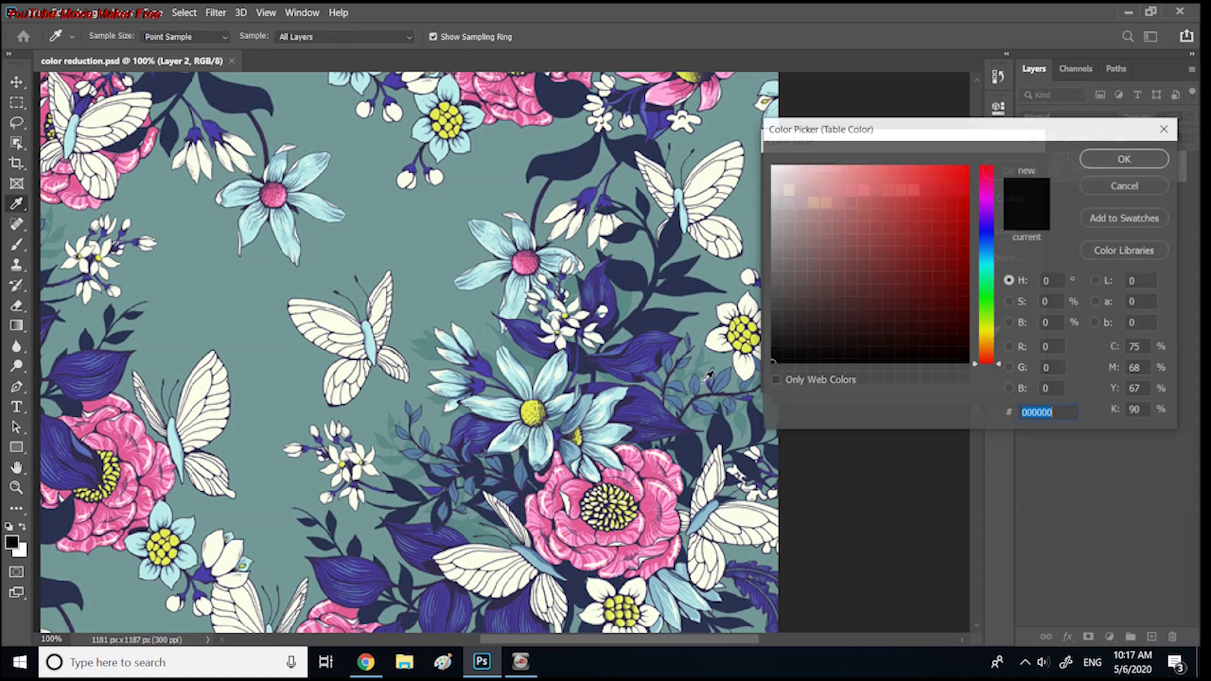
pyautogui.click(654, 498)
pyautogui.click(1082, 158)
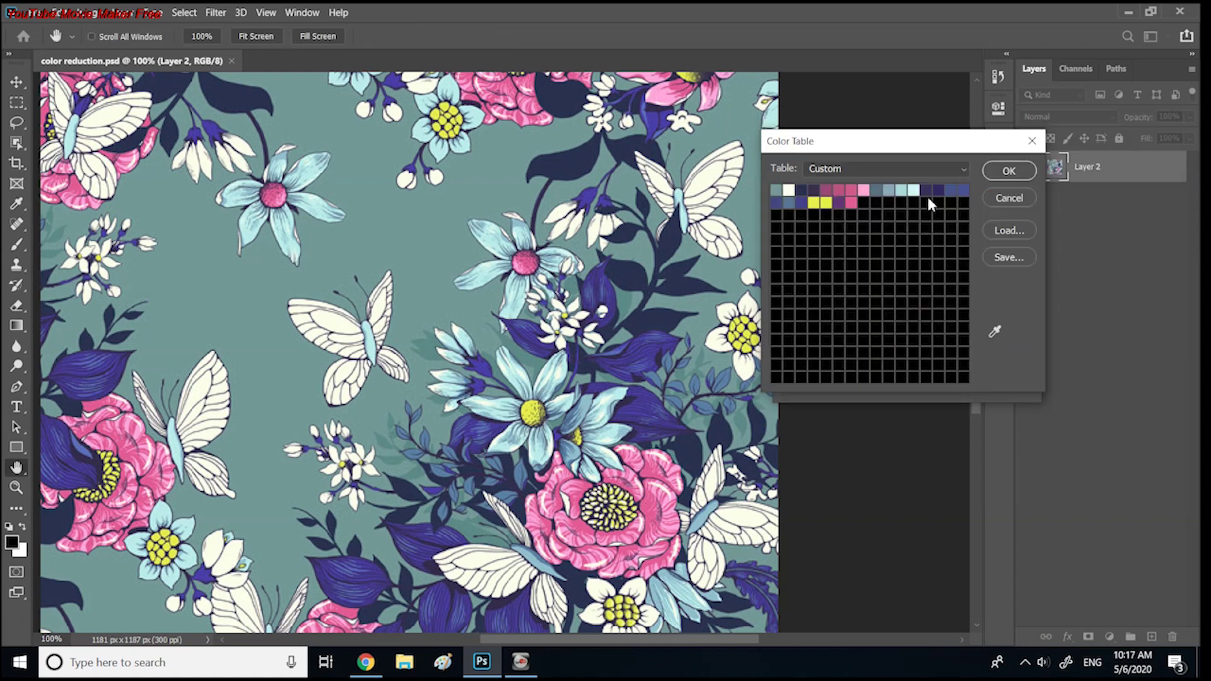
# - Set the second row's eighth swatch to light pink f6a1d8 and the ninth to ff90cd, sampled from the large pink flower's petals
pyautogui.click(863, 202)
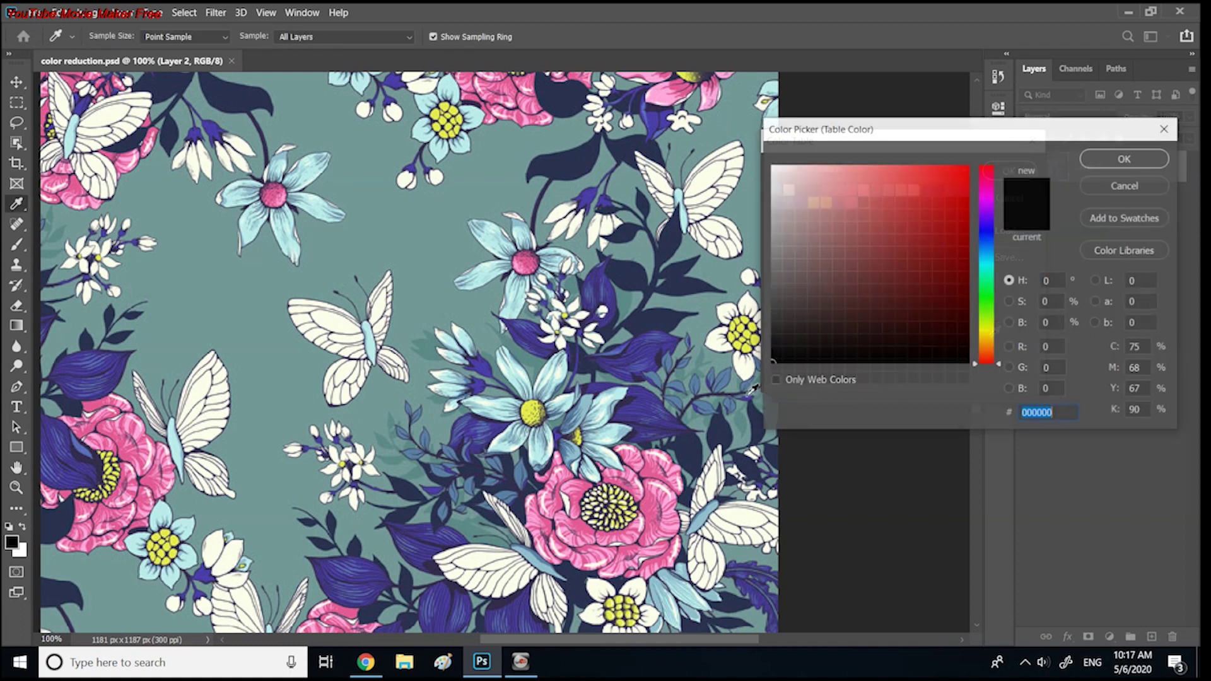
pyautogui.click(659, 487)
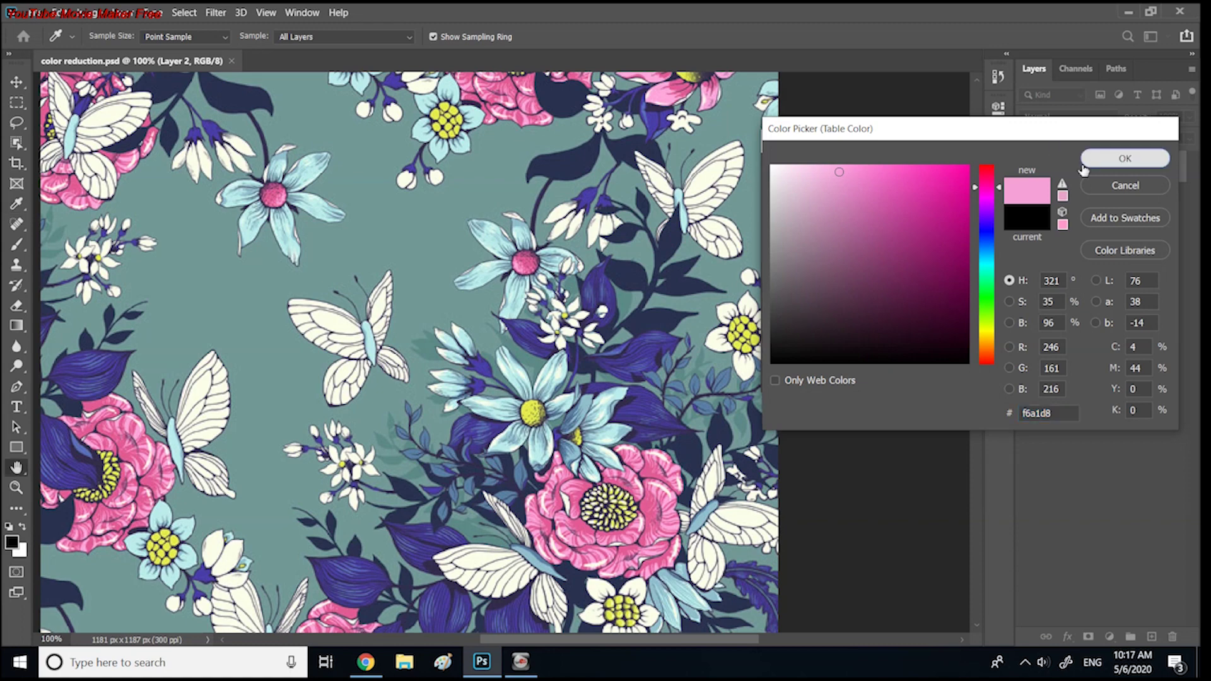
pyautogui.click(1121, 157)
pyautogui.click(876, 202)
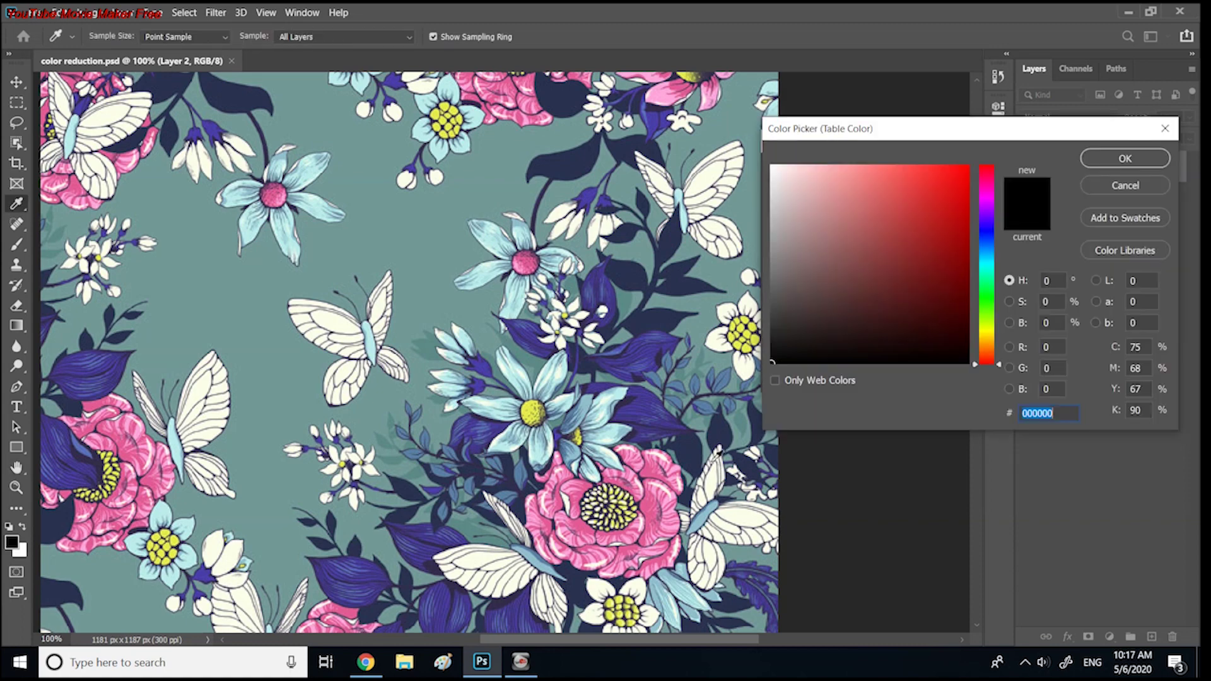
pyautogui.click(670, 455)
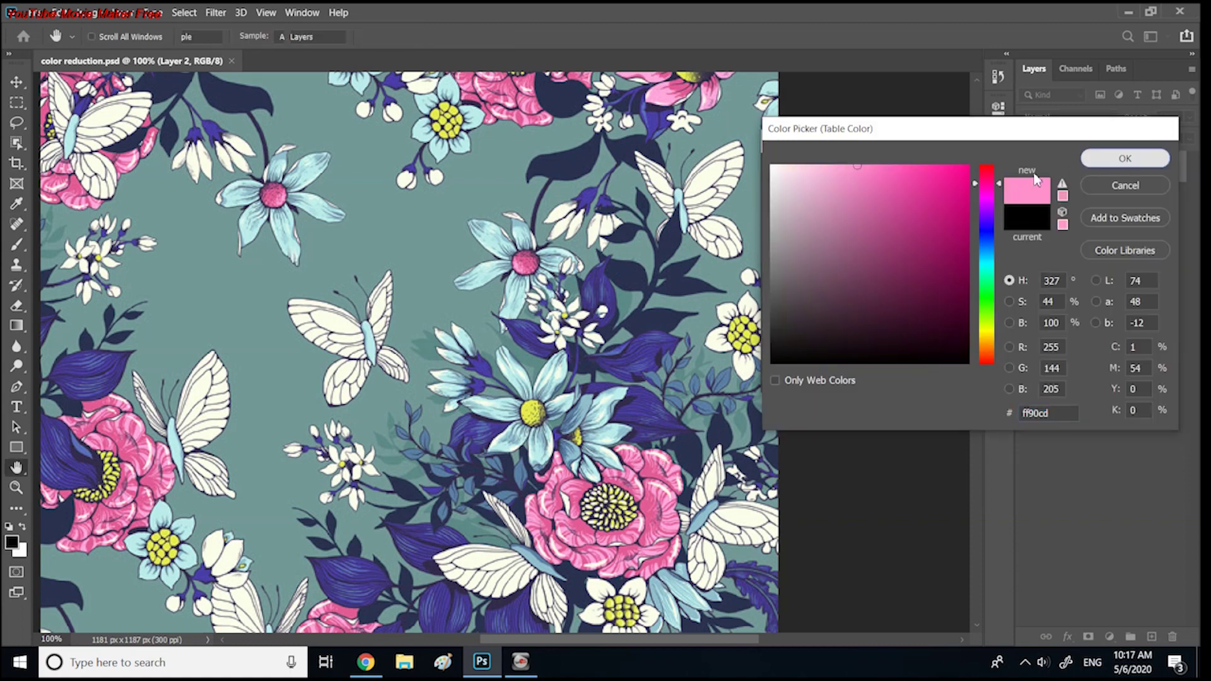
pyautogui.click(1122, 158)
# - Fill the second row's tenth swatch with a light grayish blue and the eleventh with pale aqua, sampled from the pink-centered blue flower's petals
pyautogui.click(888, 201)
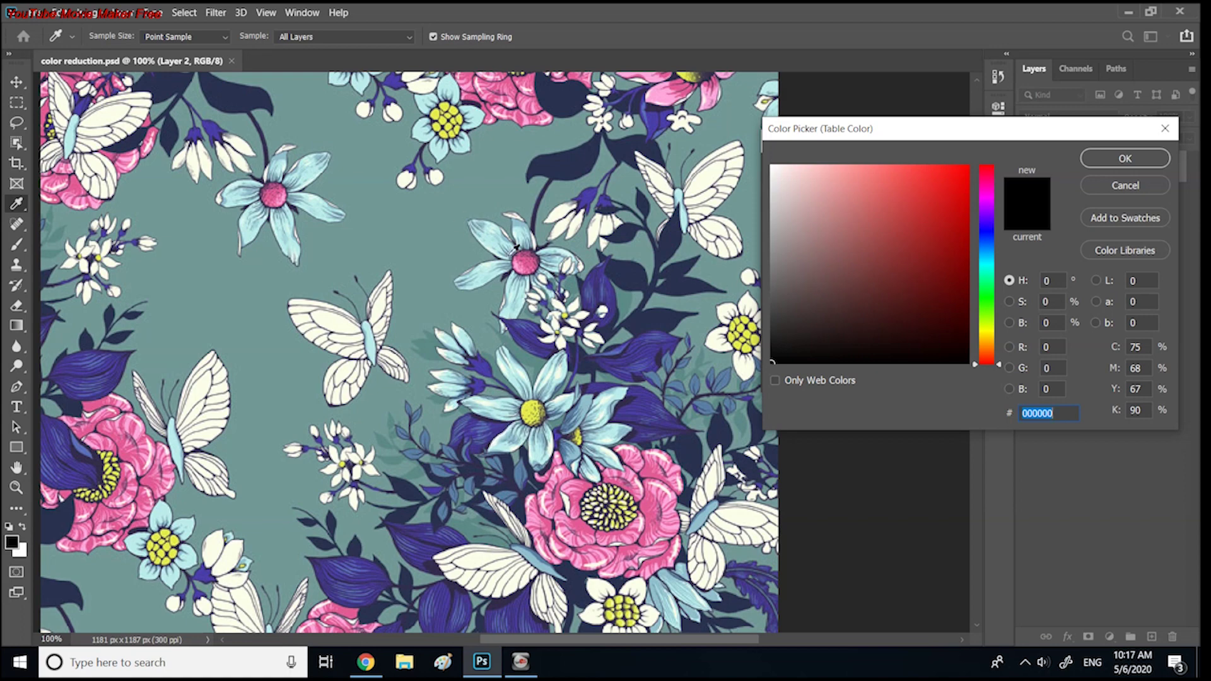
pyautogui.moveTo(895, 130); pyautogui.dragTo(883, 255)
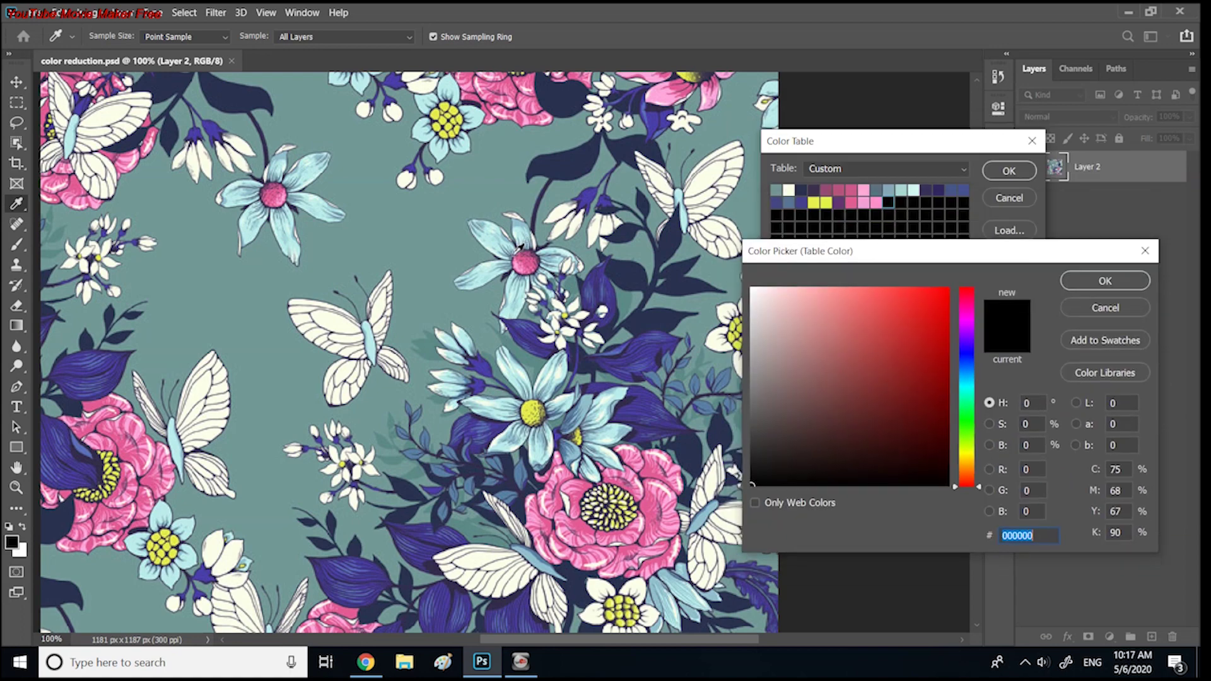
pyautogui.click(512, 254)
pyautogui.click(1102, 278)
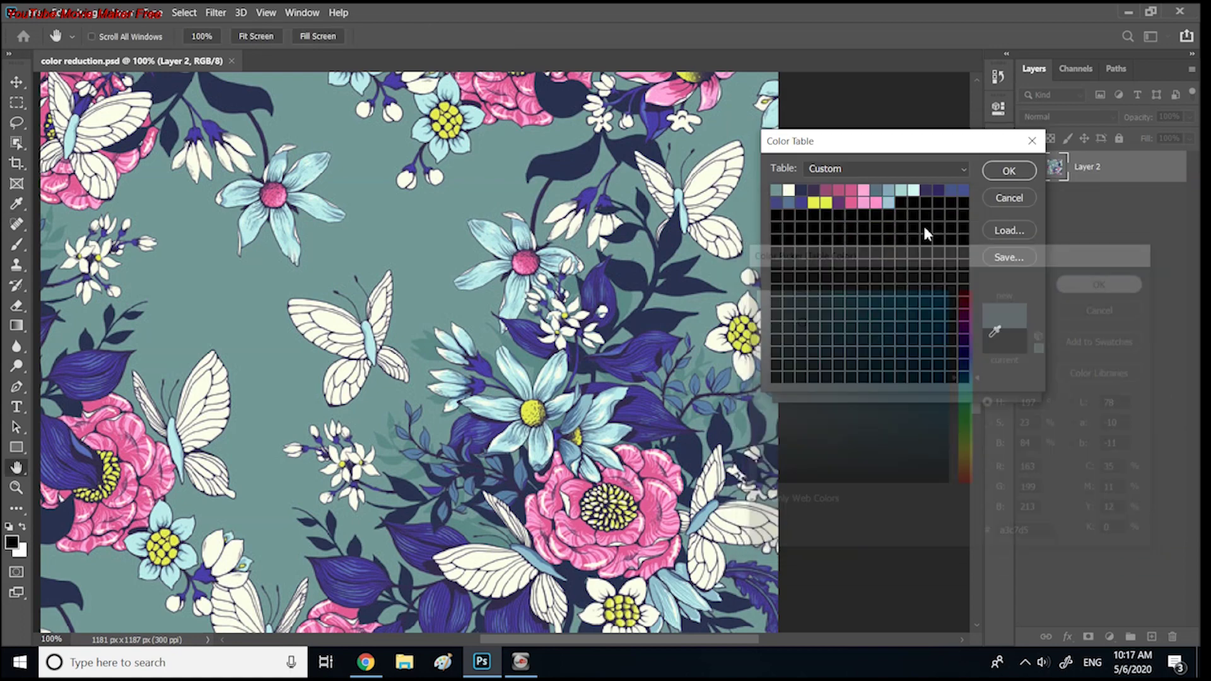
pyautogui.click(900, 202)
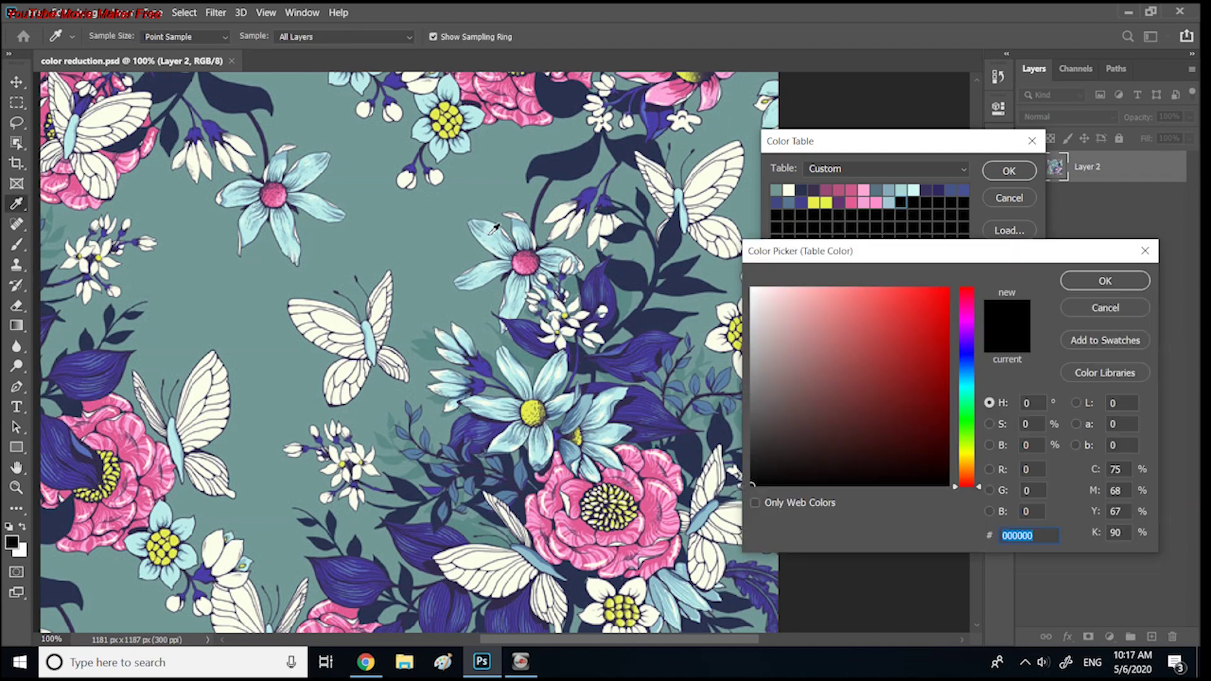
pyautogui.click(495, 228)
pyautogui.click(1079, 276)
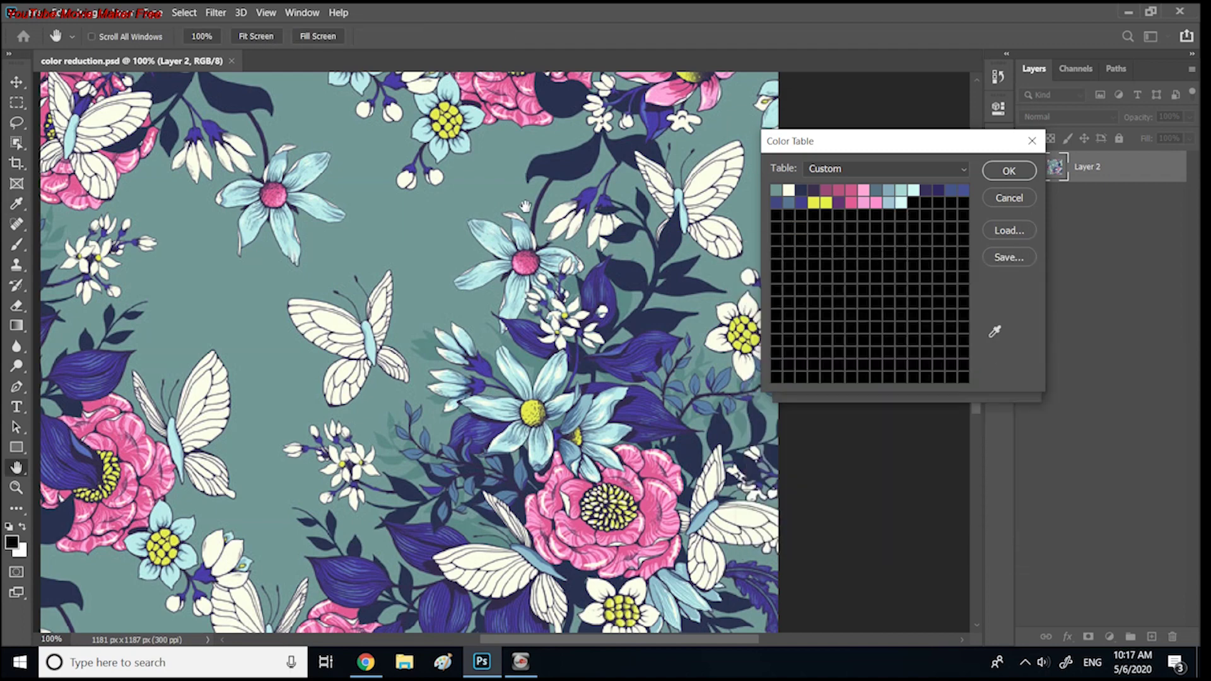
# - Fill the second row's twelfth swatch with a medium blue sampled beside the blue petals, and accept the custom color table
pyautogui.click(913, 202)
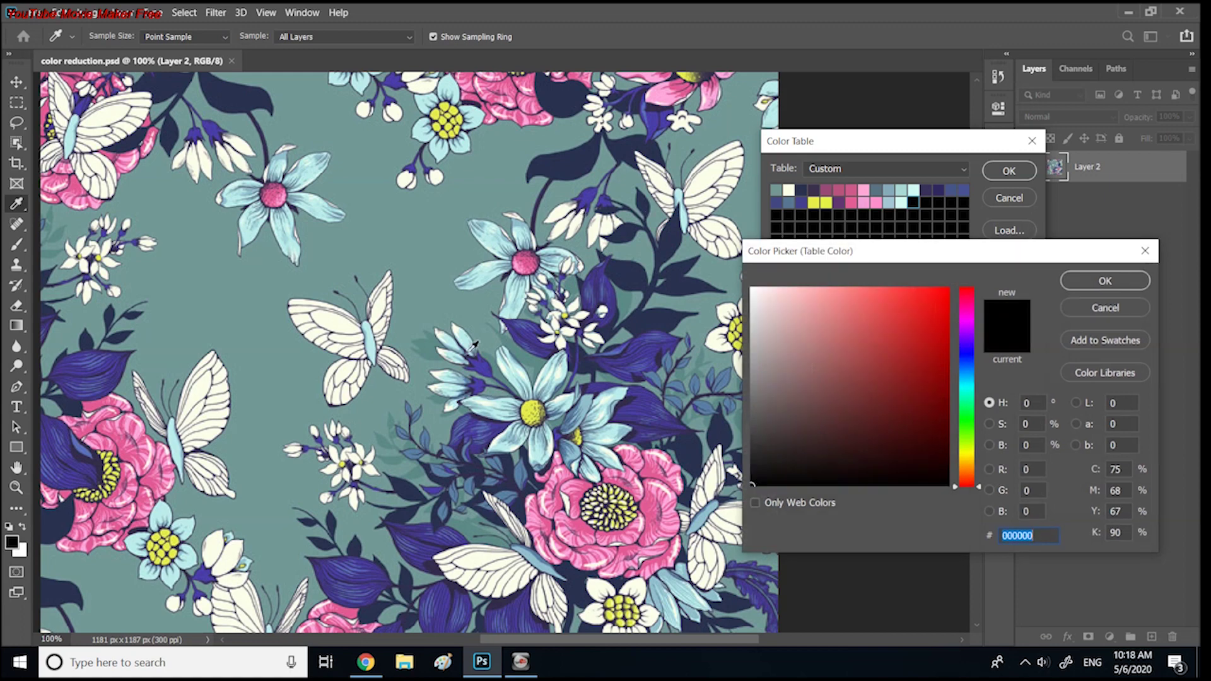
pyautogui.click(433, 433)
pyautogui.click(1075, 285)
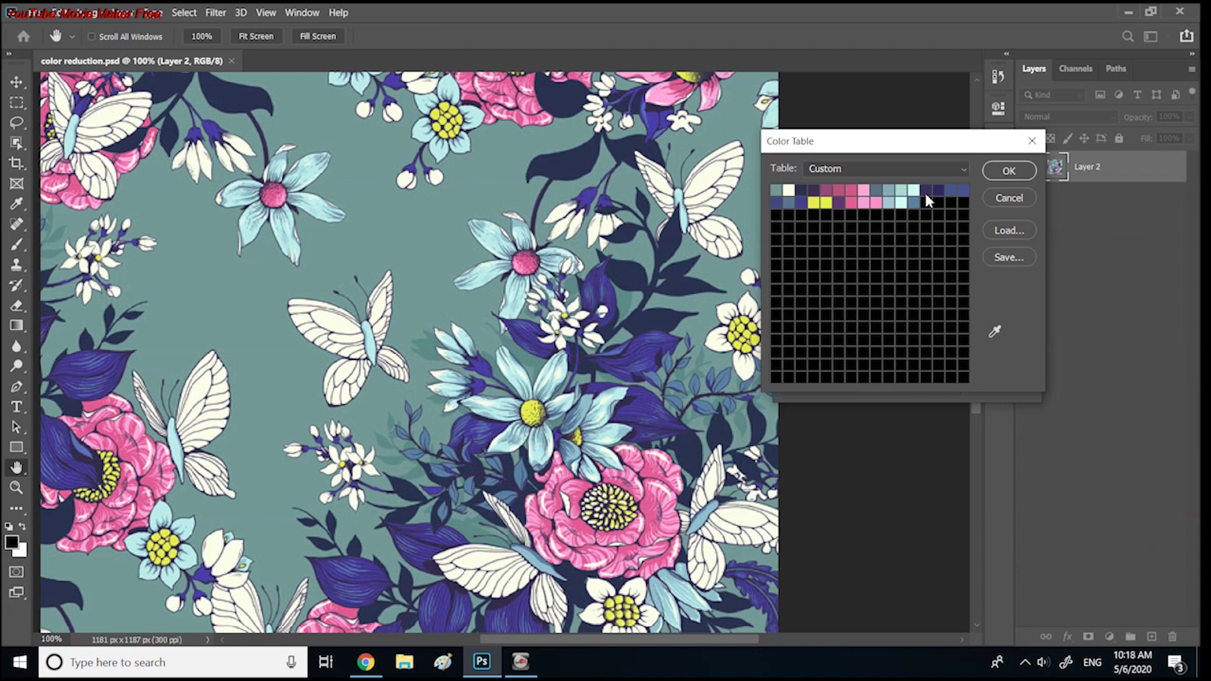
pyautogui.click(1008, 172)
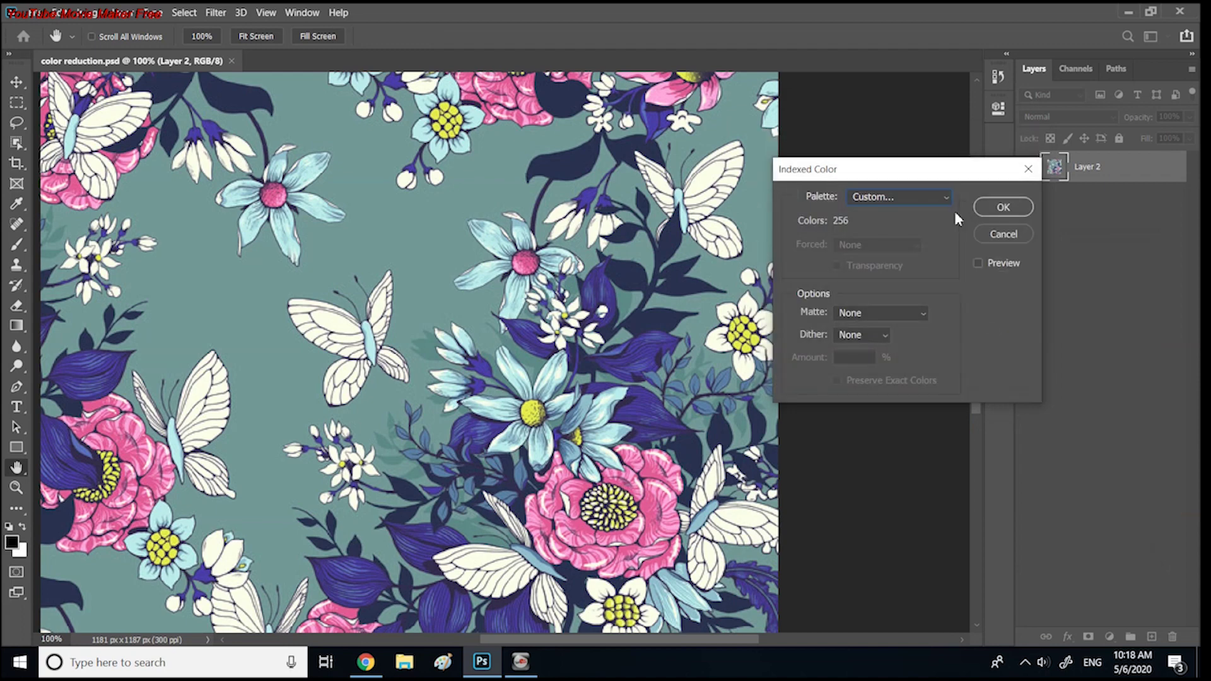
# - Move the Indexed Color dialog off the artwork and compare the pattern with the preview on and off
pyautogui.moveTo(883, 179); pyautogui.dragTo(901, 112)
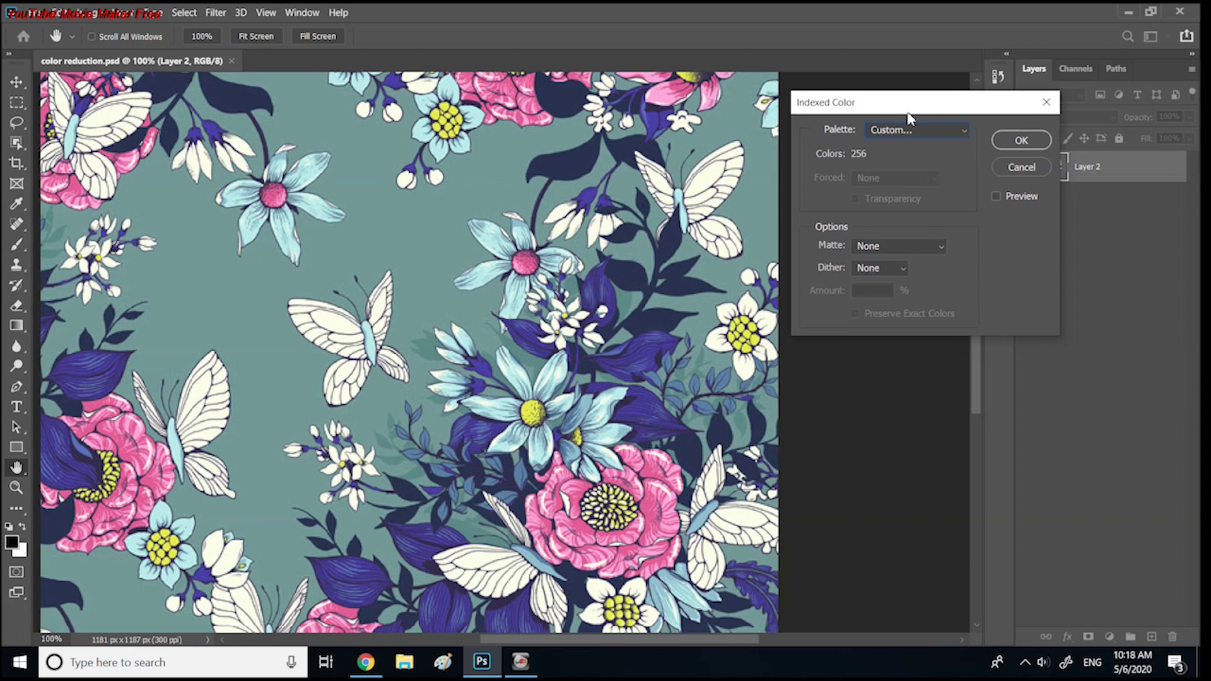
pyautogui.click(996, 197)
pyautogui.click(992, 198)
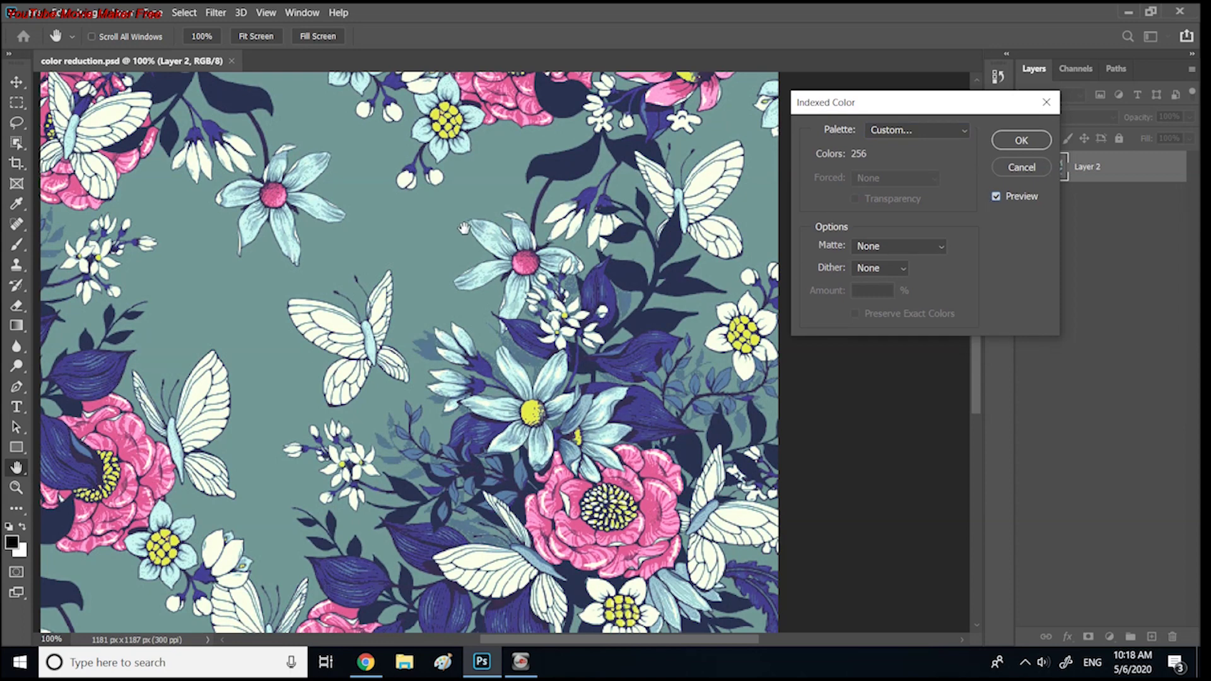
pyautogui.click(994, 196)
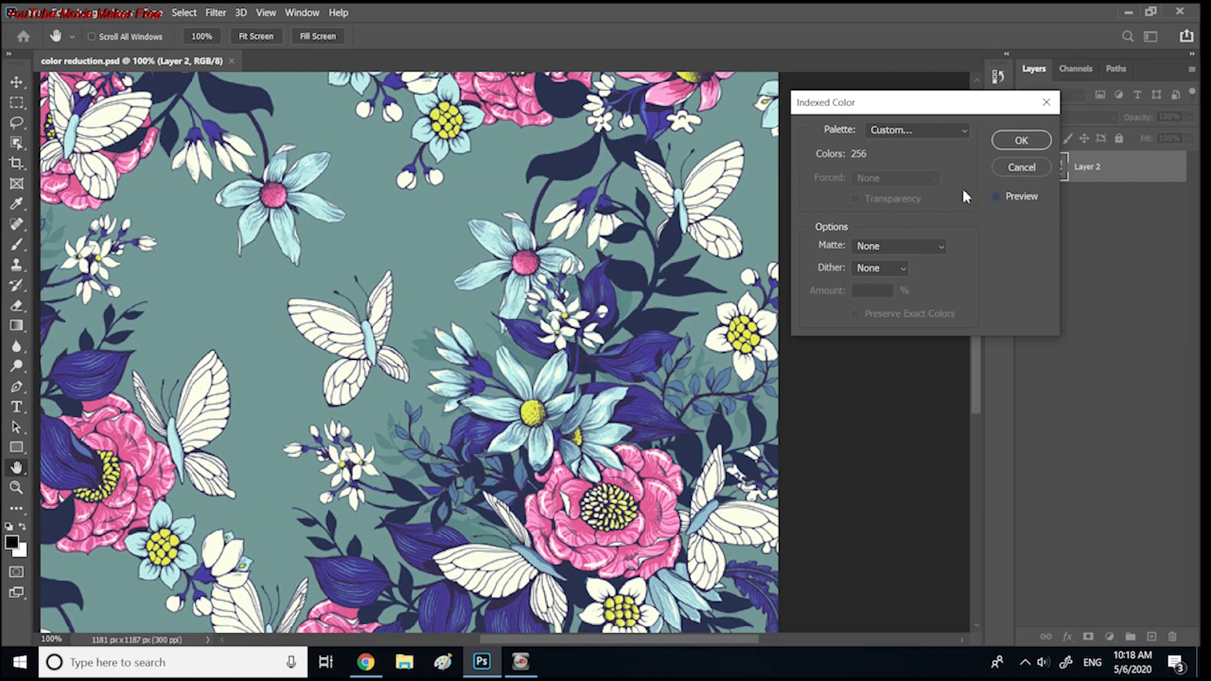
# - Reopen the custom color table and set the second row's thirteenth swatch to 93bfc8, sampled from the pink-centered blue flower's upper petal
pyautogui.click(962, 130)
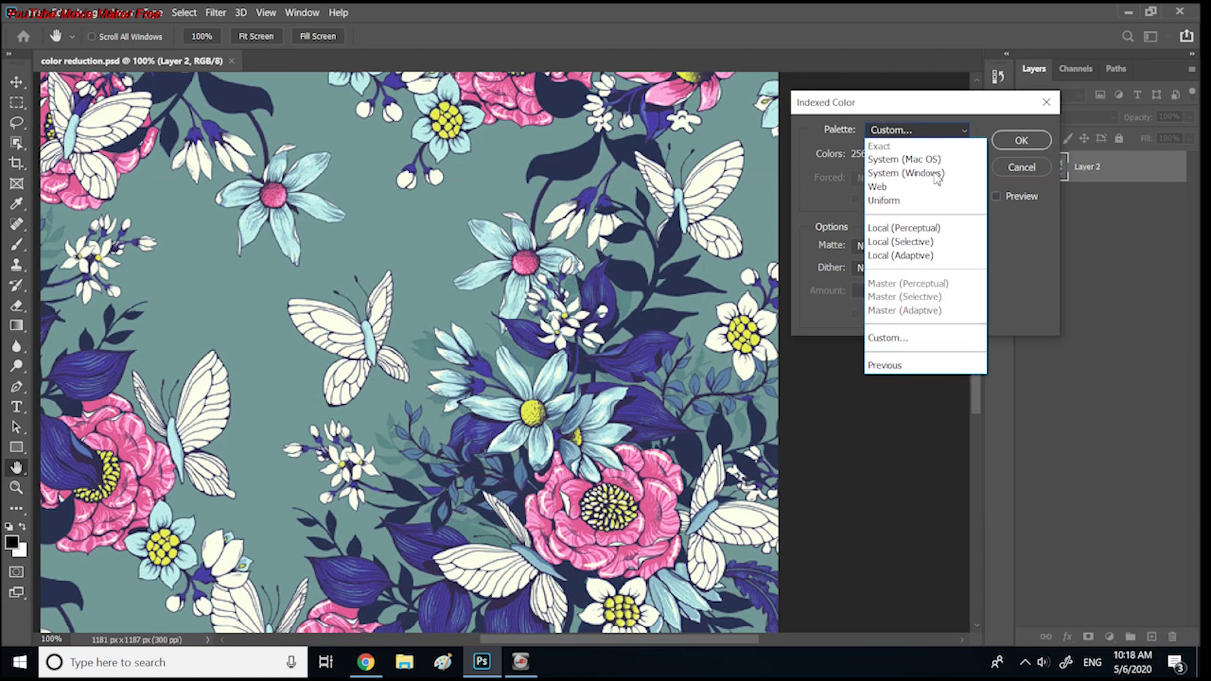
pyautogui.click(883, 338)
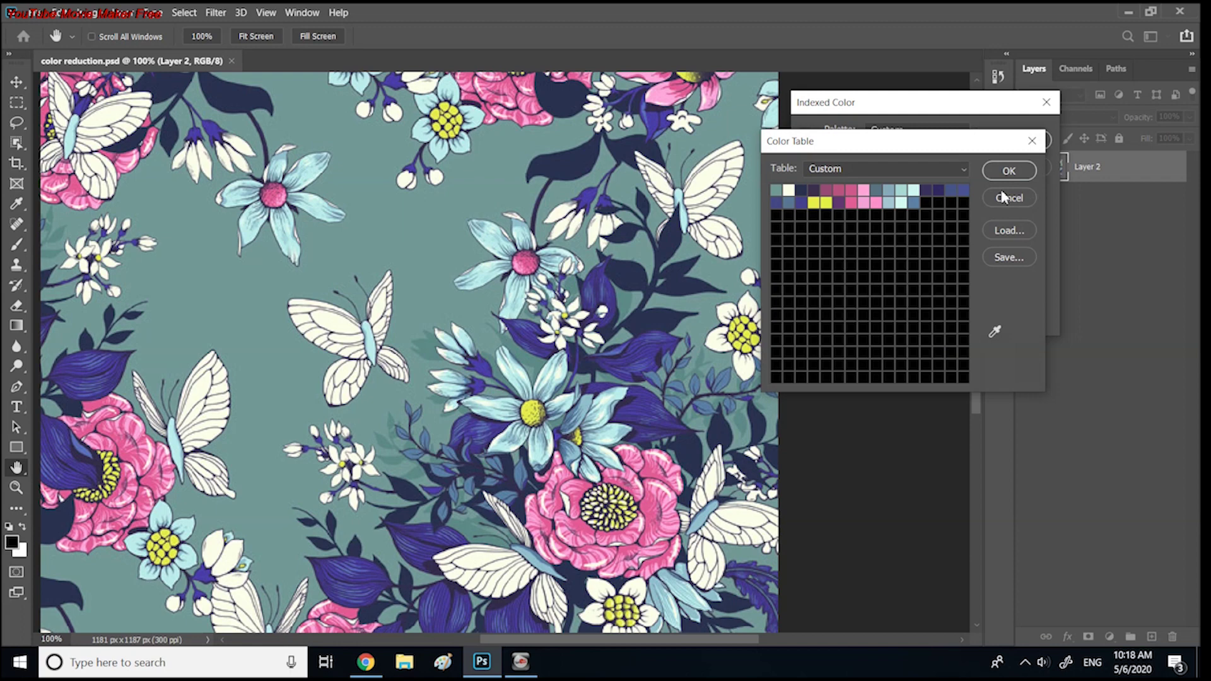
pyautogui.click(922, 204)
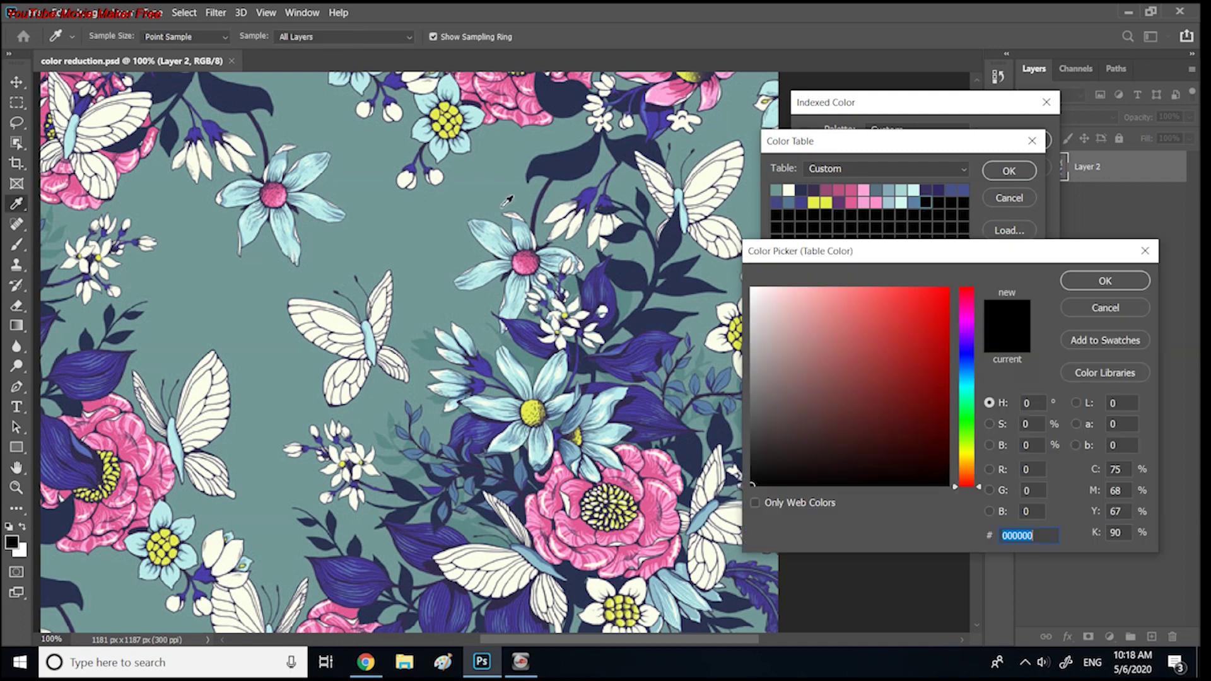
pyautogui.click(501, 228)
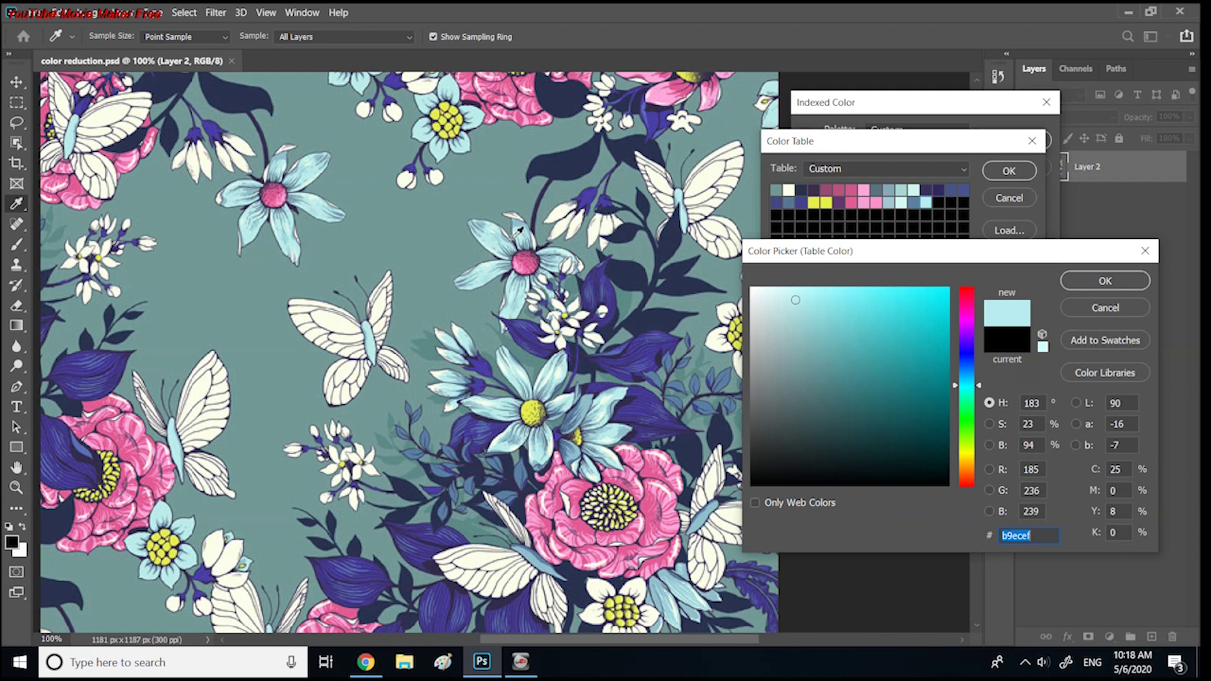
pyautogui.click(512, 232)
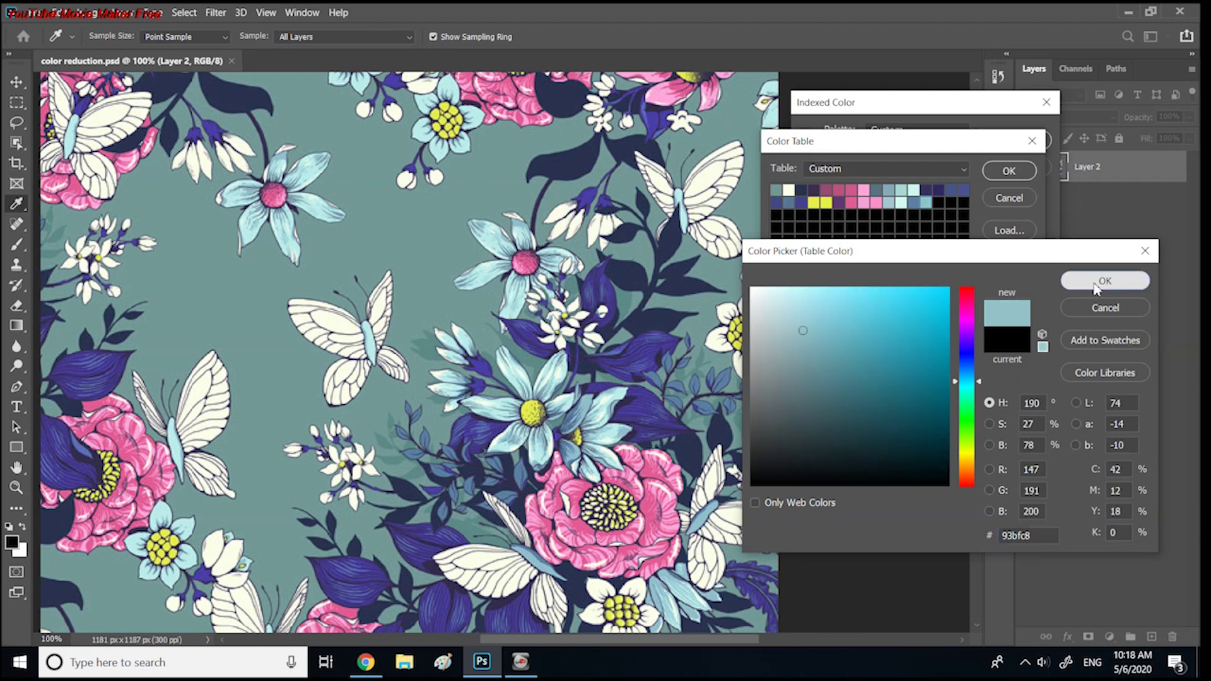
pyautogui.click(1104, 281)
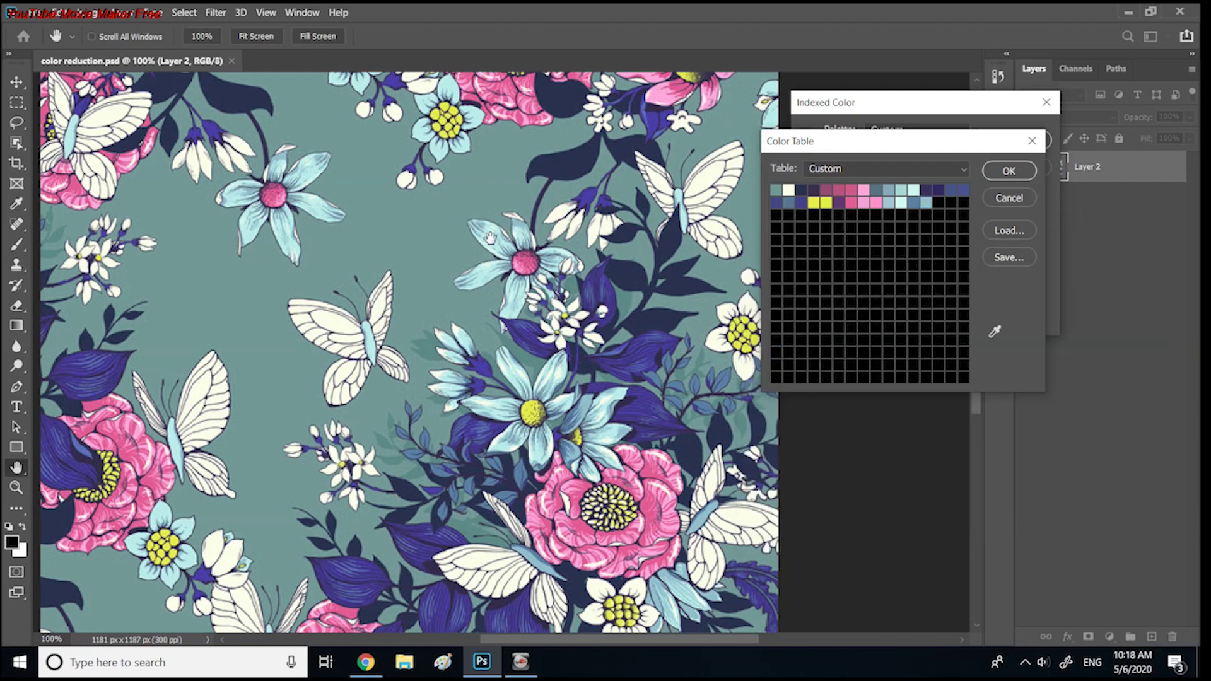
# - Set the second row's fourteenth swatch to b8eeee, sampled from the light blue bud petals, and accept the color table
pyautogui.click(938, 201)
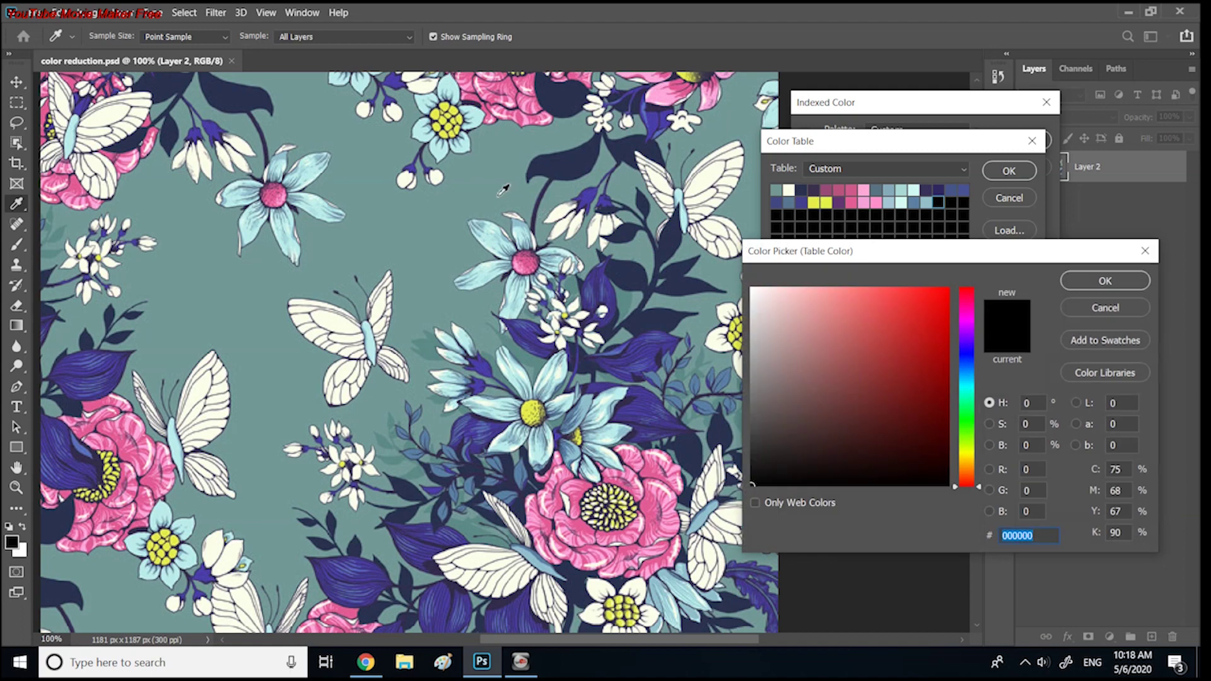
pyautogui.click(475, 341)
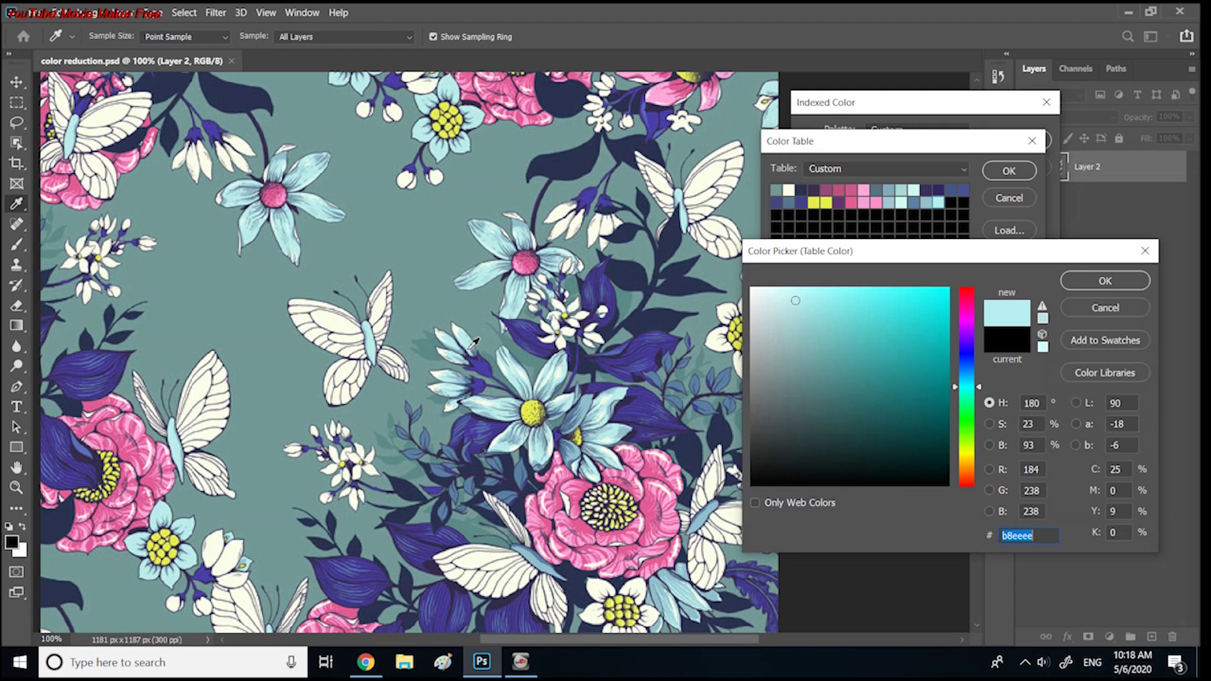
pyautogui.click(1082, 278)
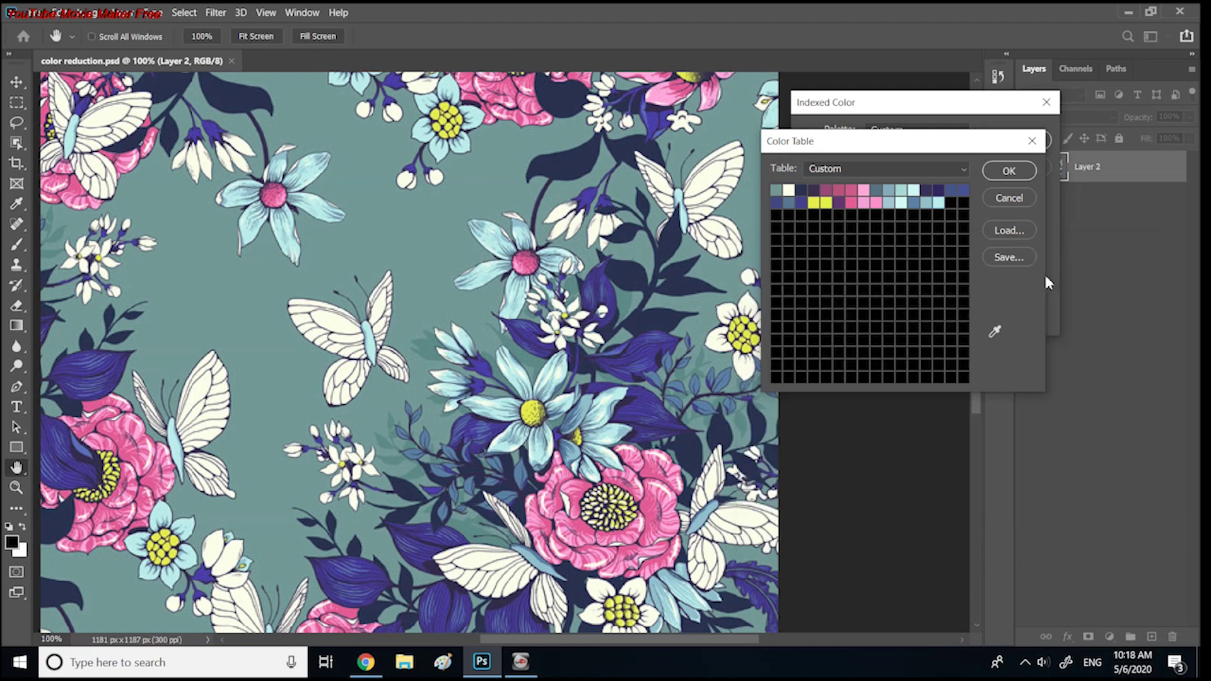
pyautogui.click(1011, 172)
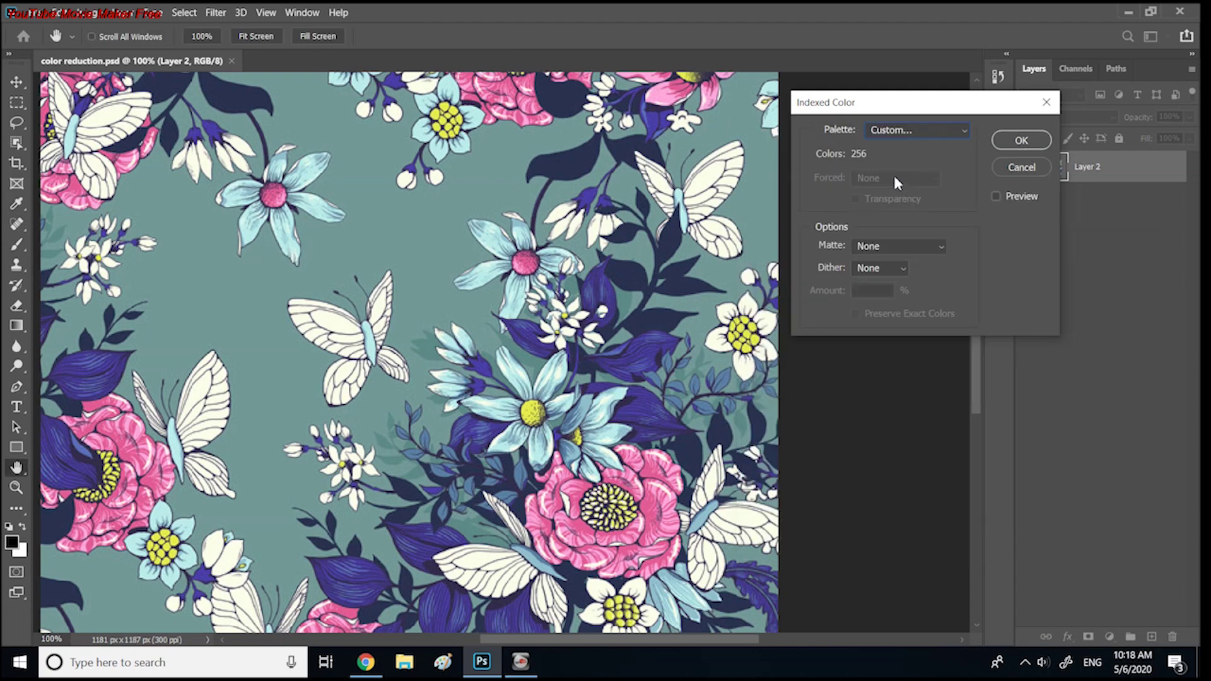
# - Toggle the Indexed Color preview to check the petals and buds against the original artwork
pyautogui.click(996, 198)
pyautogui.click(996, 196)
pyautogui.click(997, 198)
# - Fill the custom table's second-row fifteenth swatch with muted teal sampled beside the light blue buds, and accept the color table
pyautogui.click(955, 130)
pyautogui.click(920, 331)
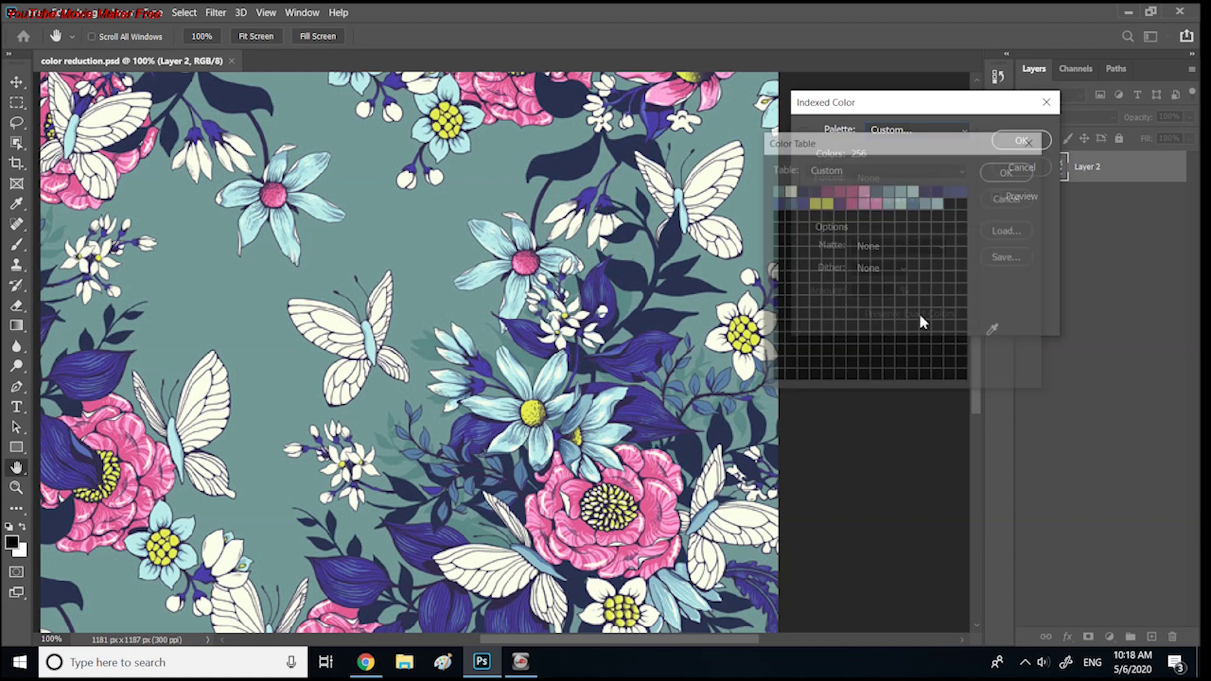
pyautogui.click(950, 203)
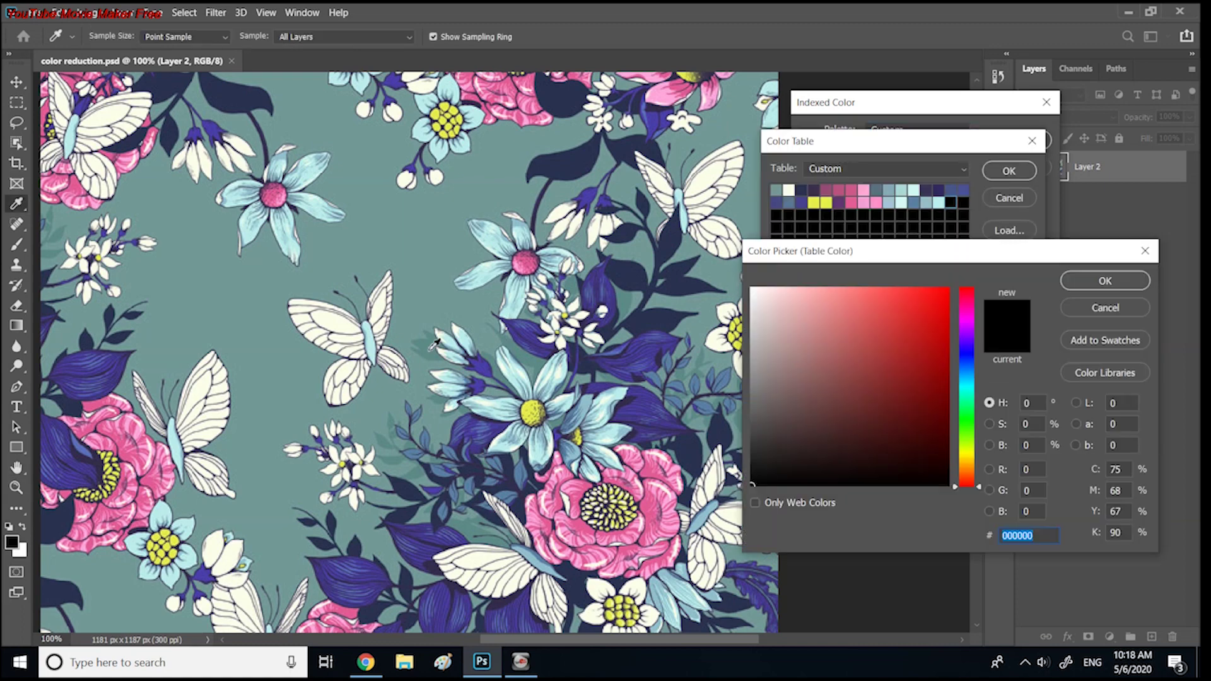
pyautogui.click(435, 343)
pyautogui.click(1103, 281)
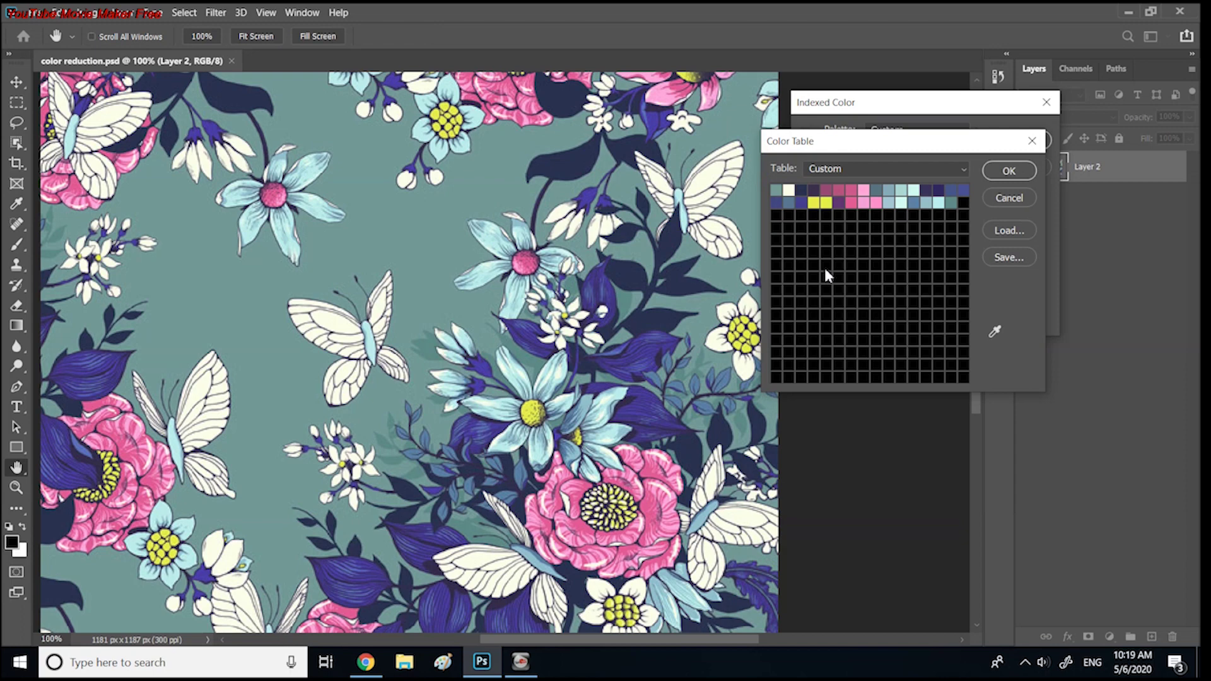
pyautogui.click(1009, 172)
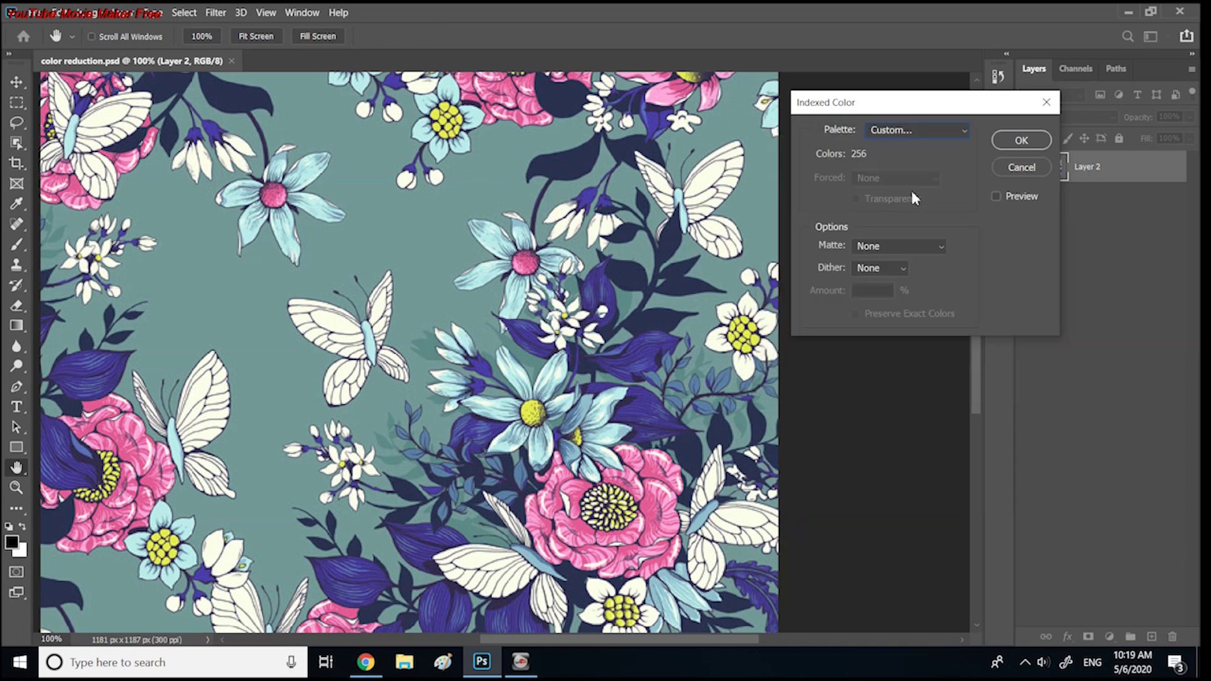
# - Toggle the Indexed Color preview repeatedly to compare the reduced palette with the original pattern
pyautogui.click(997, 196)
pyautogui.click(997, 197)
pyautogui.click(995, 197)
pyautogui.click(996, 197)
# - Fill the custom table's second-row sixteenth swatch with purple and the third row's first with 5754bb, sampled from the leaf overlapping the pink flower
pyautogui.click(949, 130)
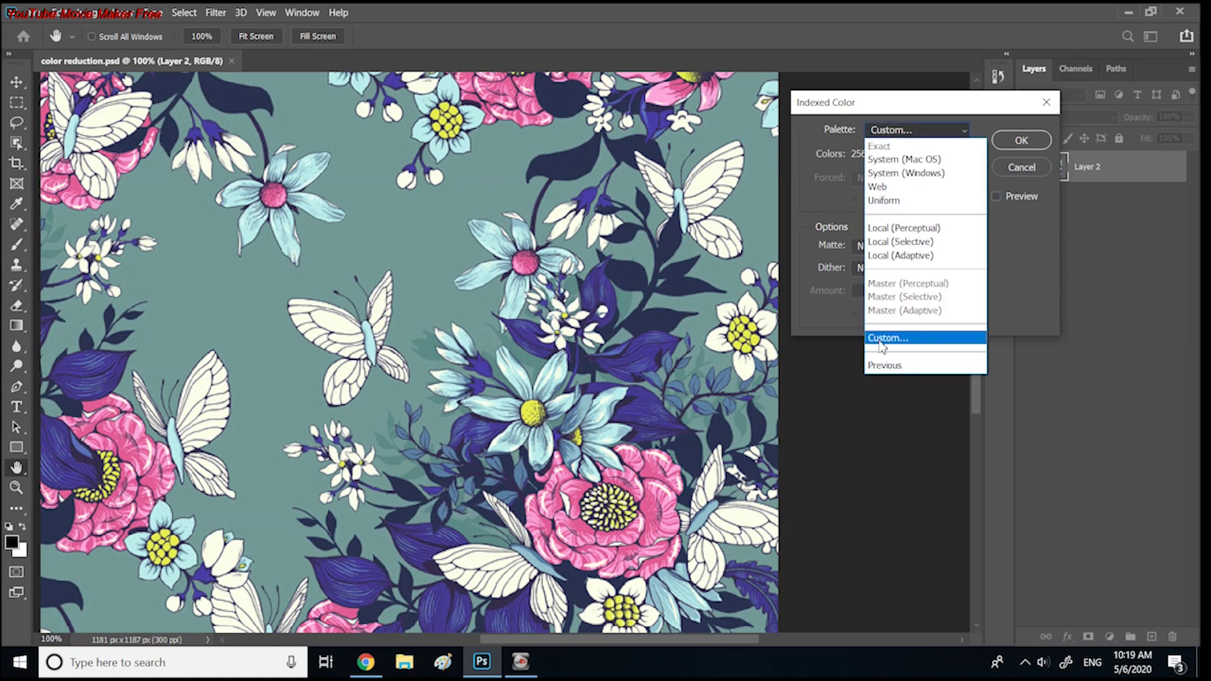
pyautogui.click(877, 339)
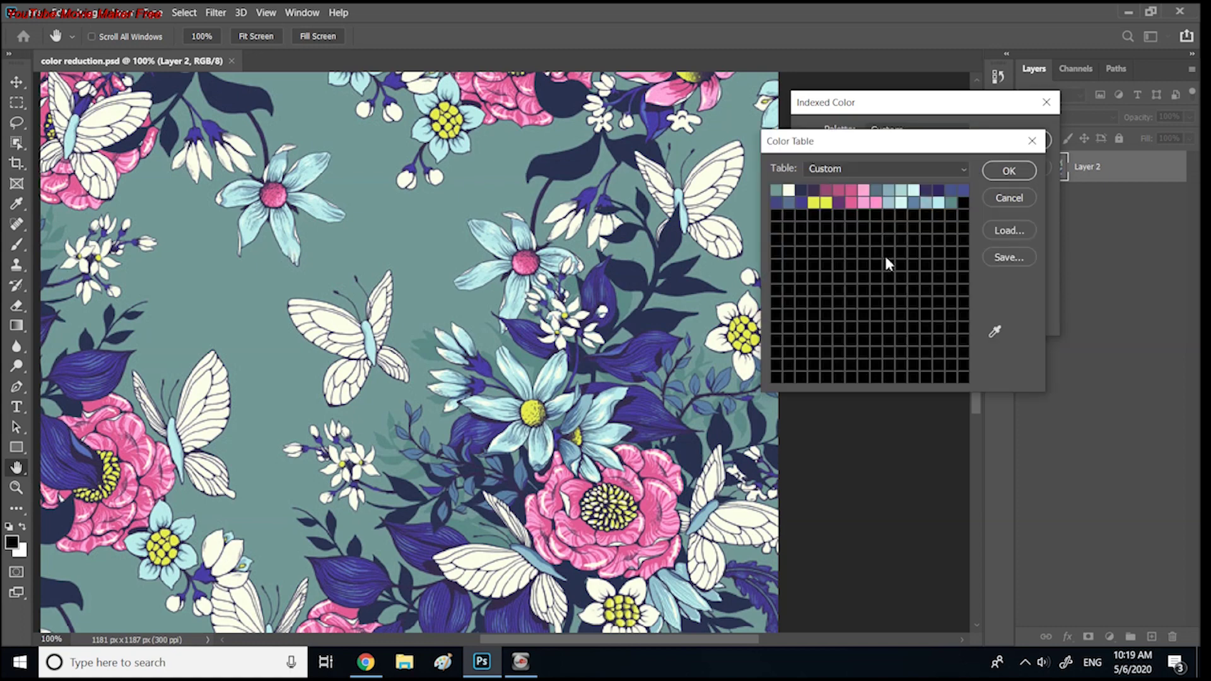
pyautogui.click(960, 203)
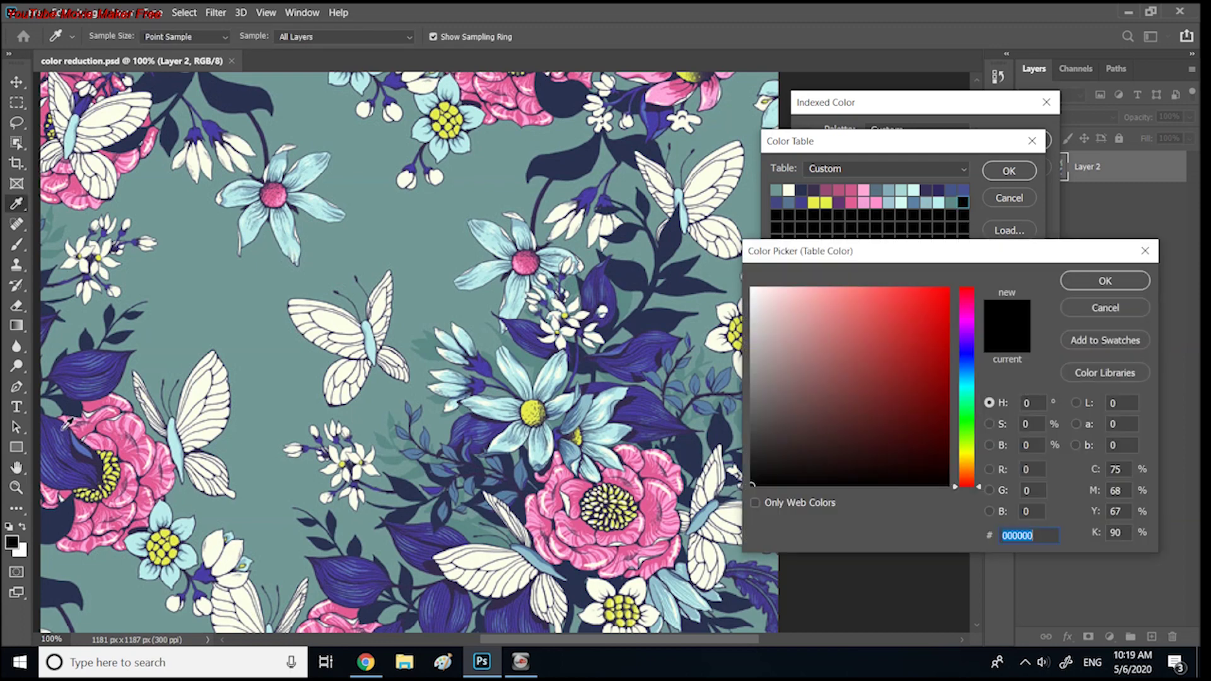
pyautogui.click(63, 428)
pyautogui.click(1075, 282)
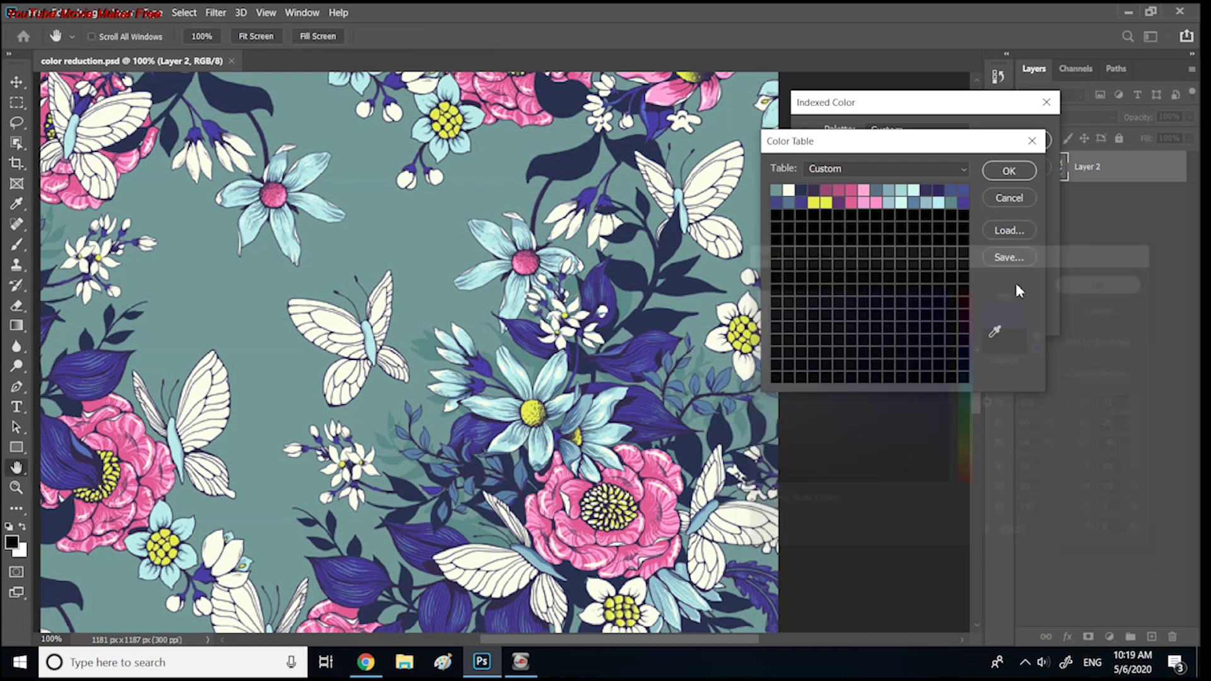
pyautogui.click(782, 213)
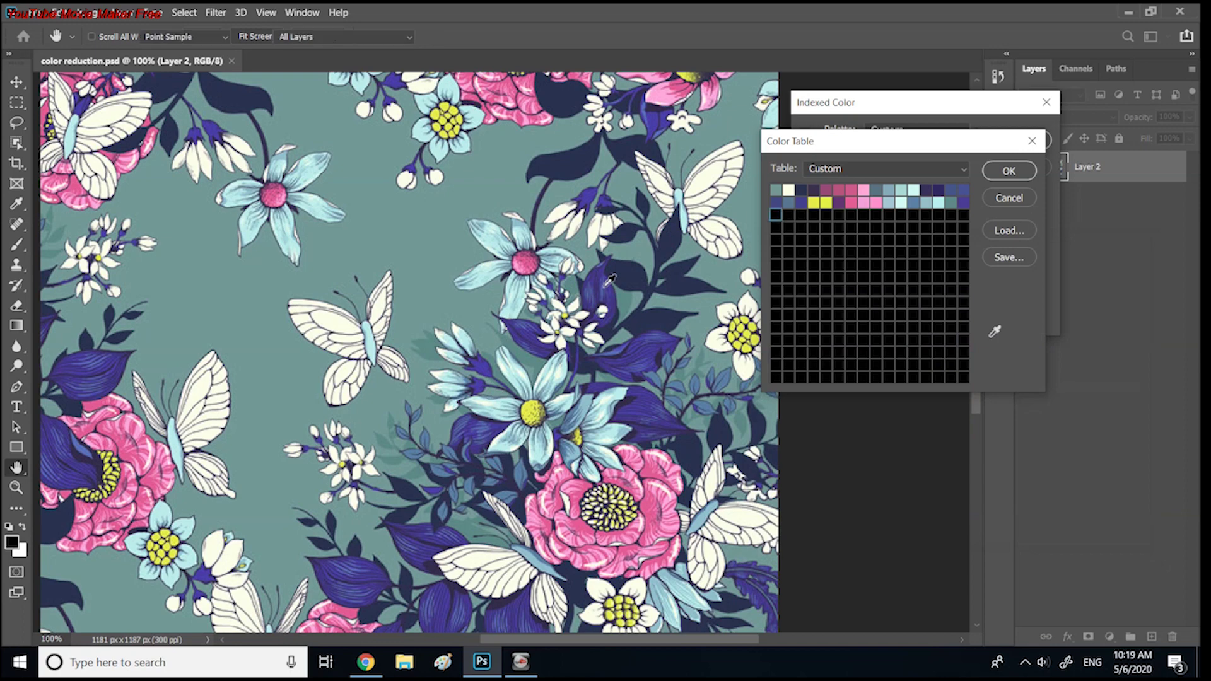
pyautogui.click(62, 434)
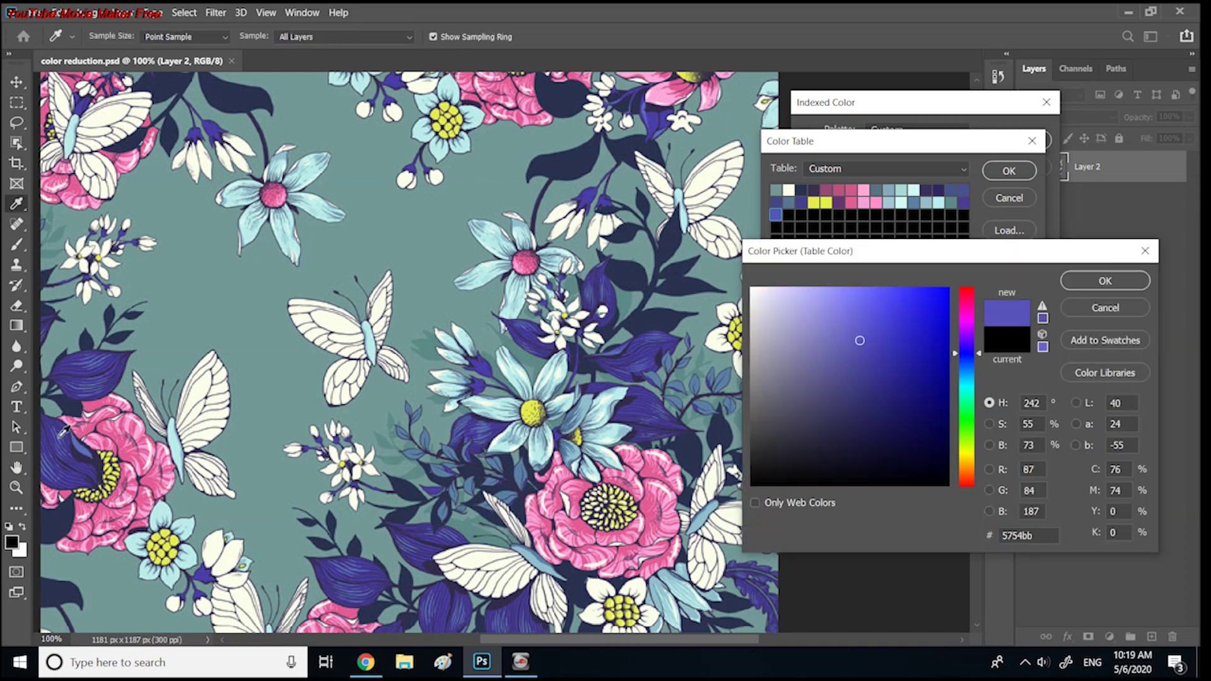
pyautogui.click(1076, 281)
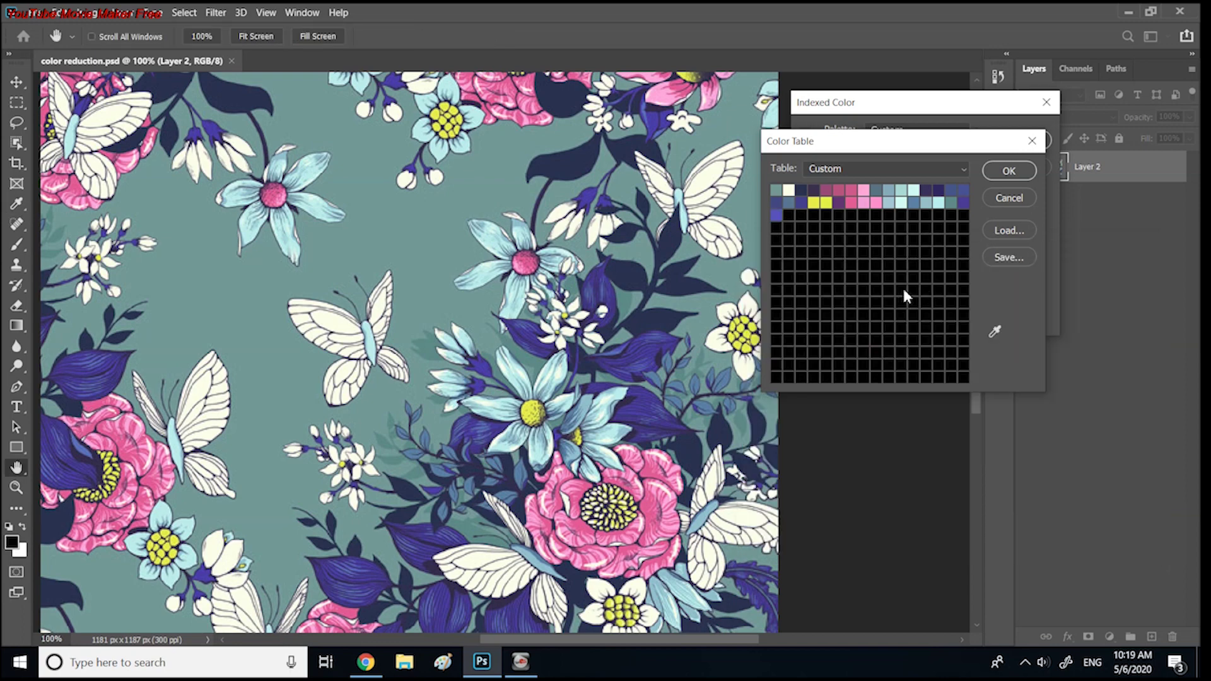
# - Accept the custom color table, preview the result and apply the Indexed Color conversion
pyautogui.click(1008, 170)
pyautogui.click(995, 197)
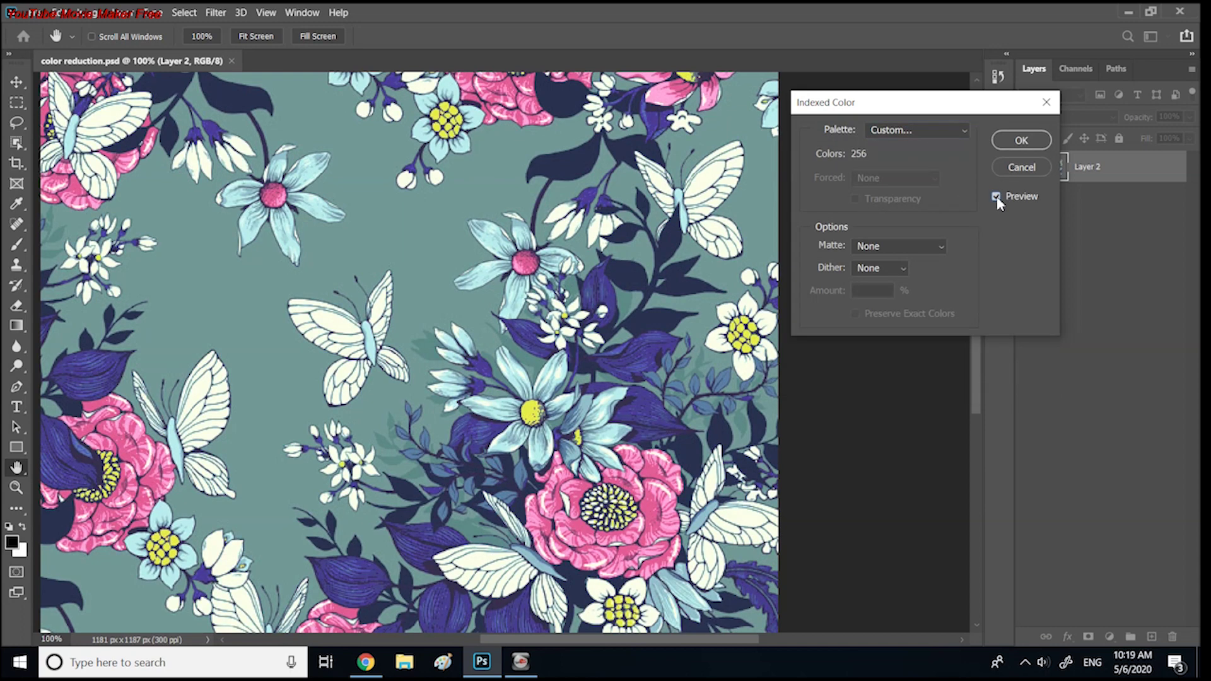
pyautogui.click(1018, 140)
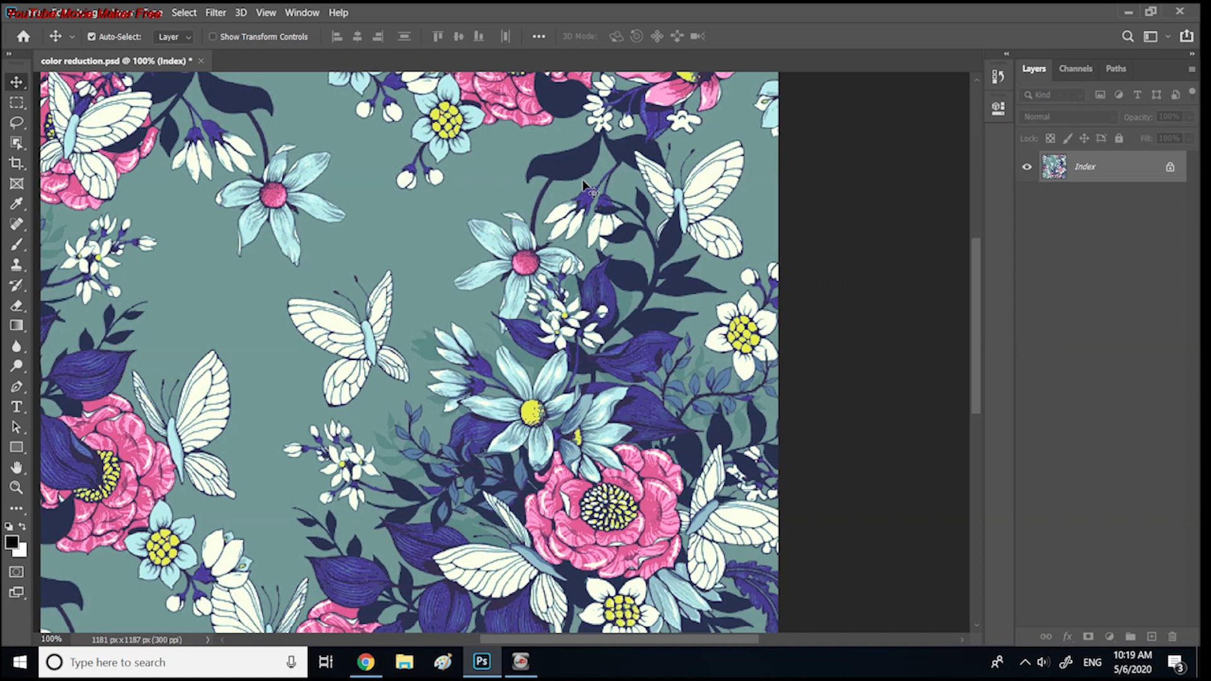
# - Convert the indexed image back to RGB Color and fit the whole pattern in view
pyautogui.click(92, 14)
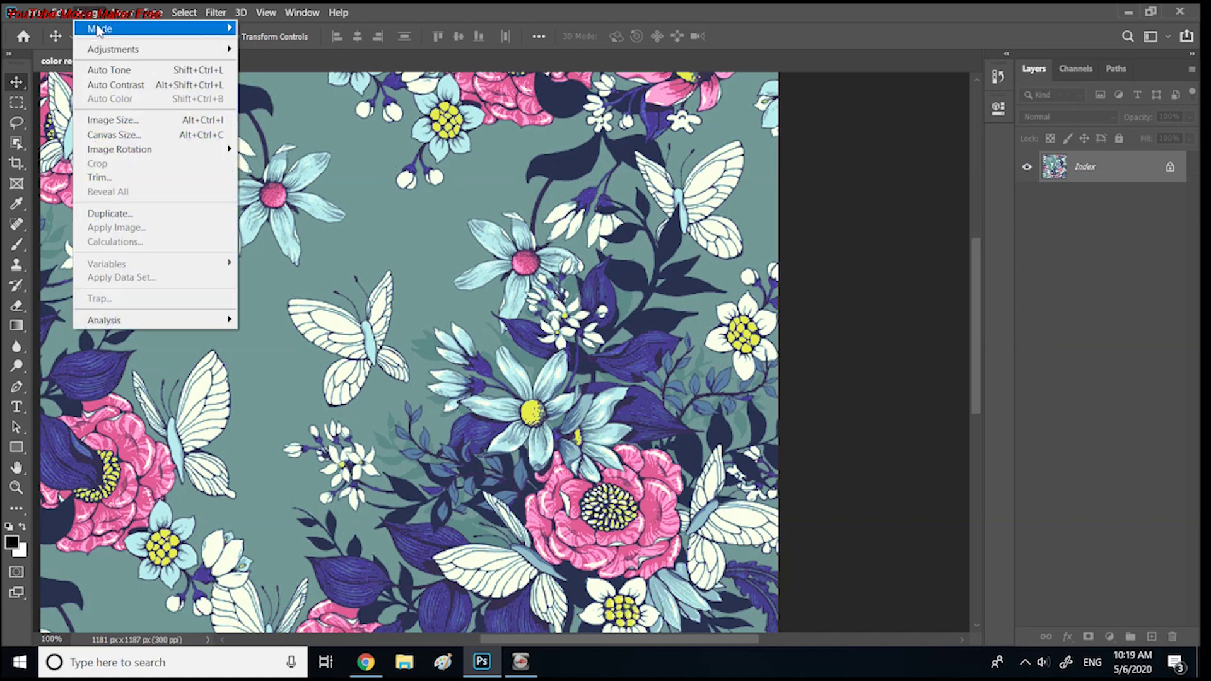
pyautogui.moveTo(99, 30)
pyautogui.click(271, 86)
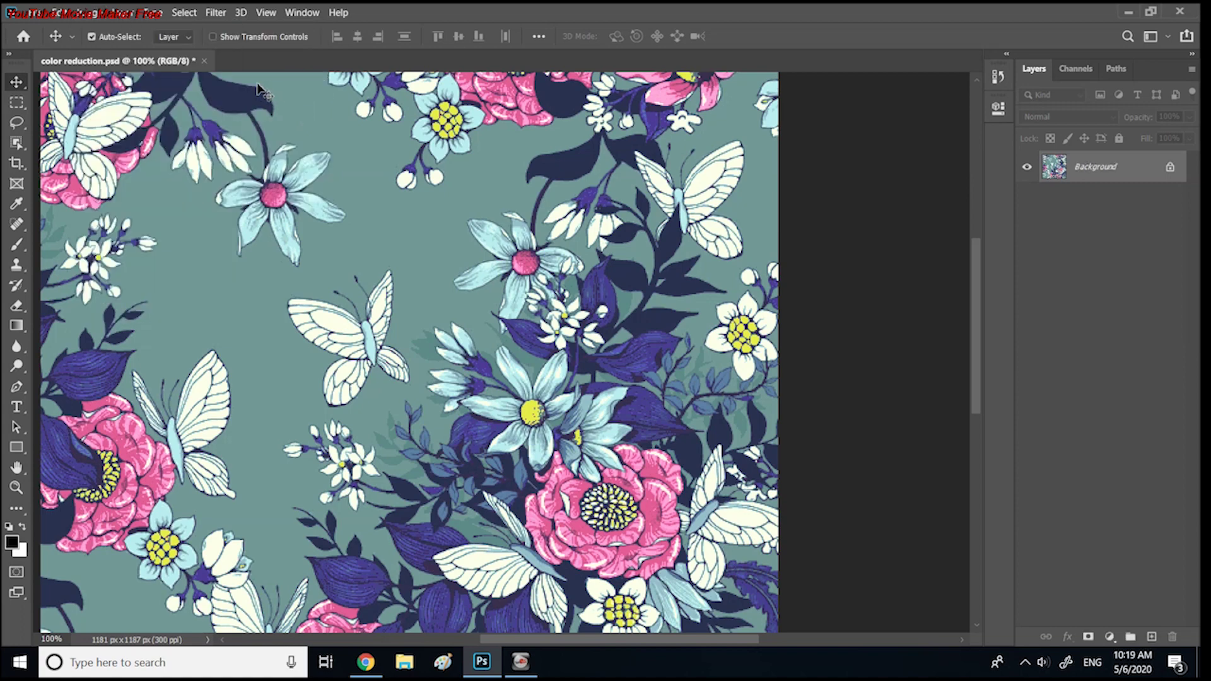
pyautogui.hotkey('ctrl', '0')
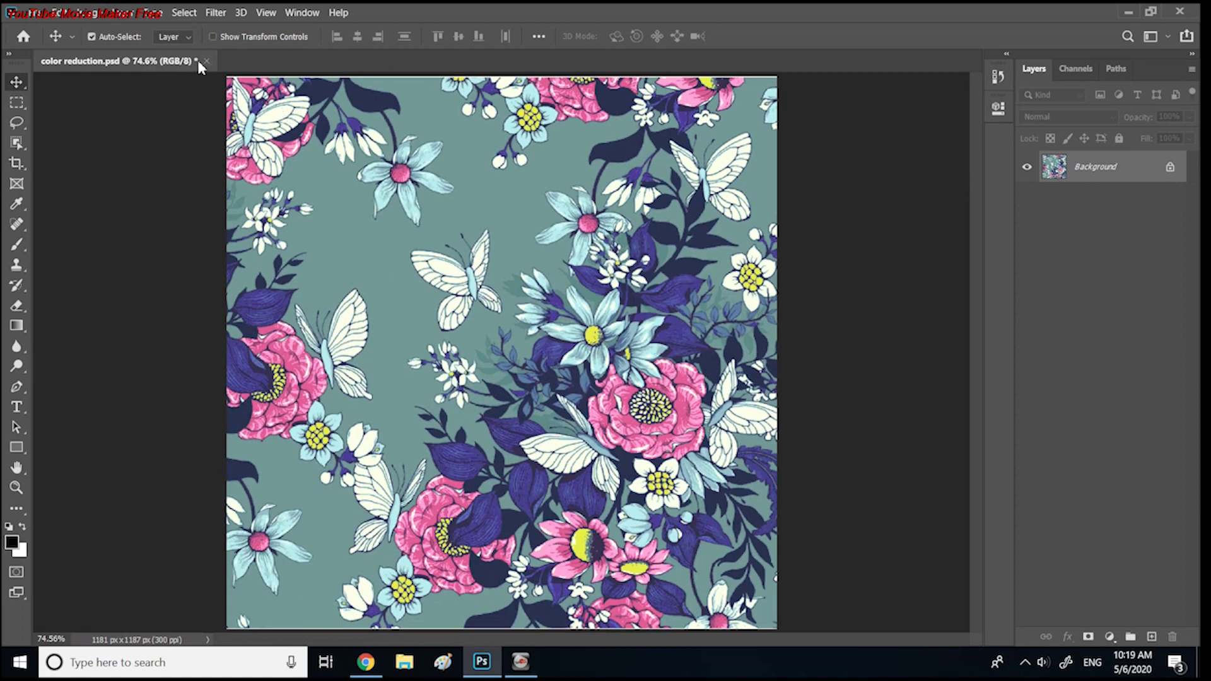
# - Convert the pattern to Indexed Color again using the Exact palette
pyautogui.click(89, 14)
pyautogui.moveTo(101, 30)
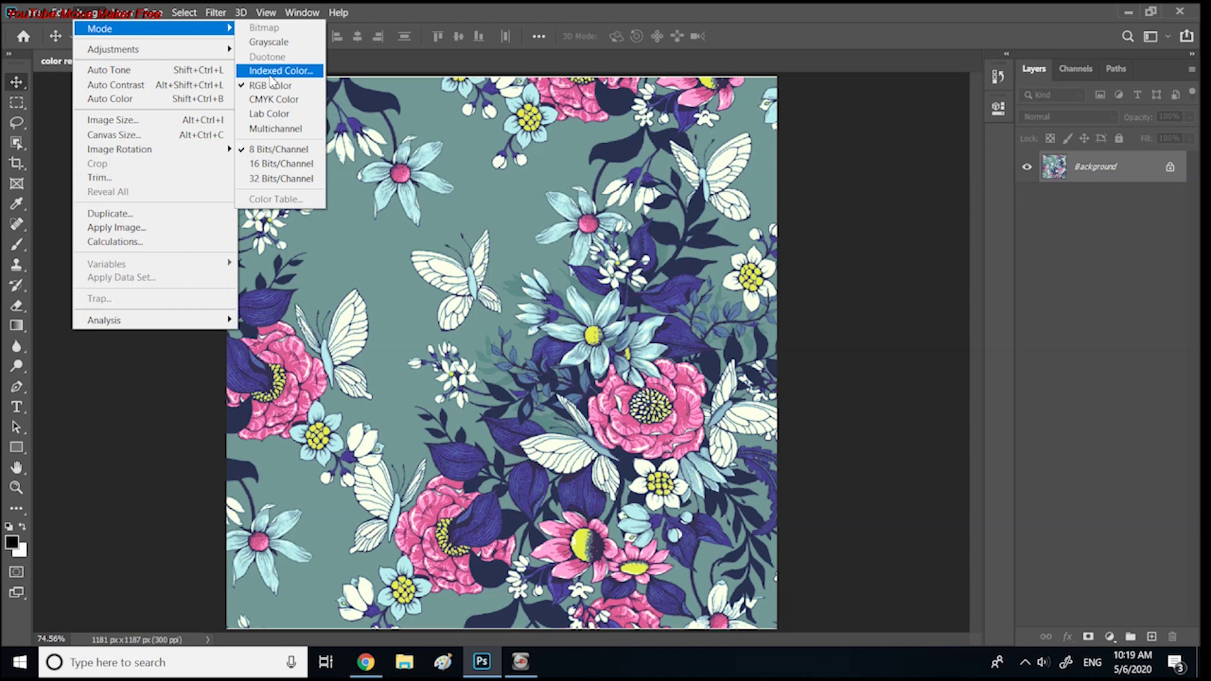
pyautogui.click(271, 77)
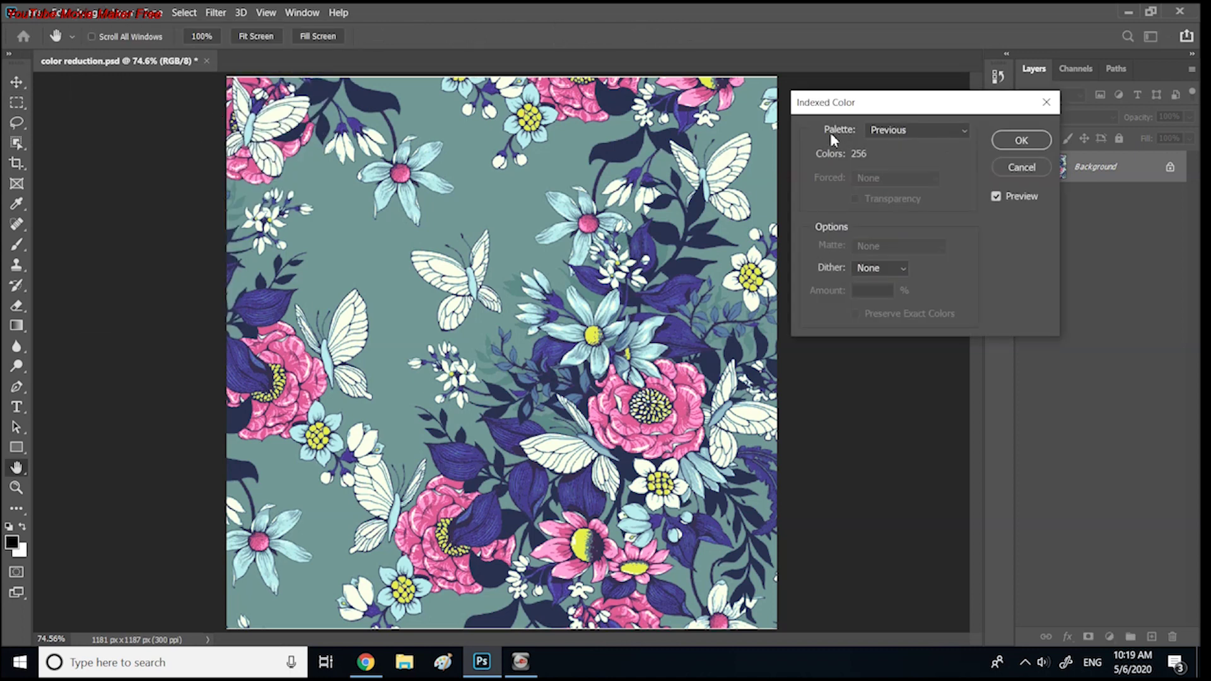
pyautogui.click(965, 130)
pyautogui.click(904, 146)
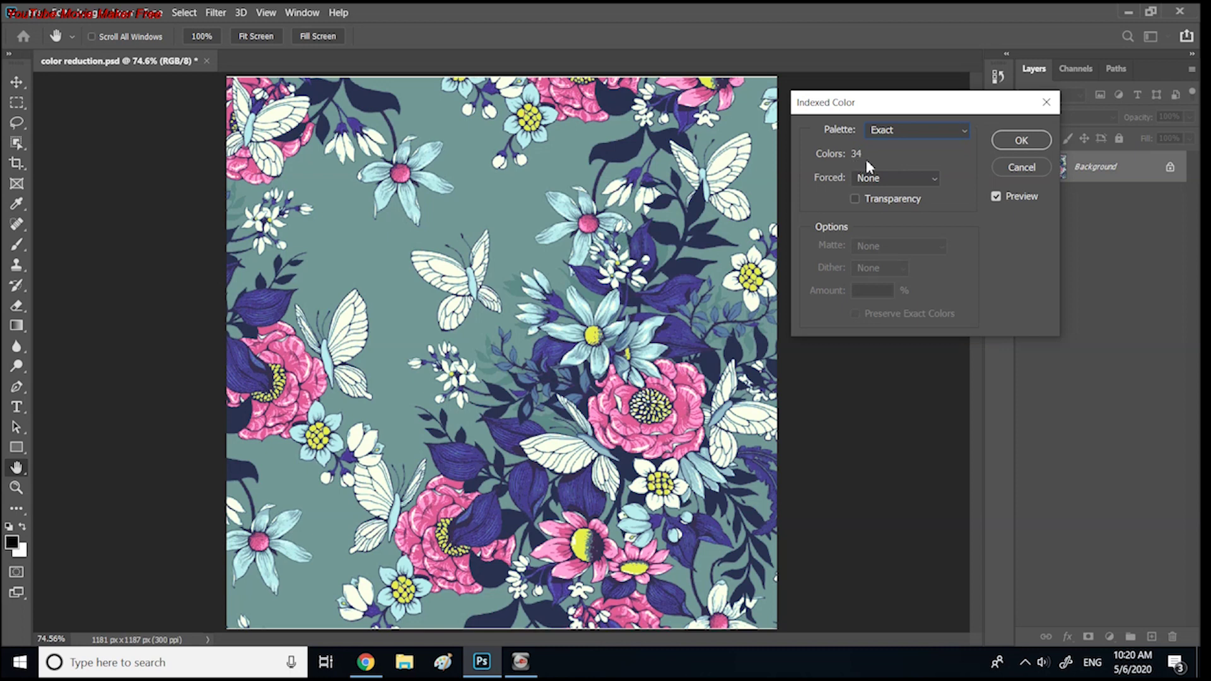
pyautogui.click(1009, 142)
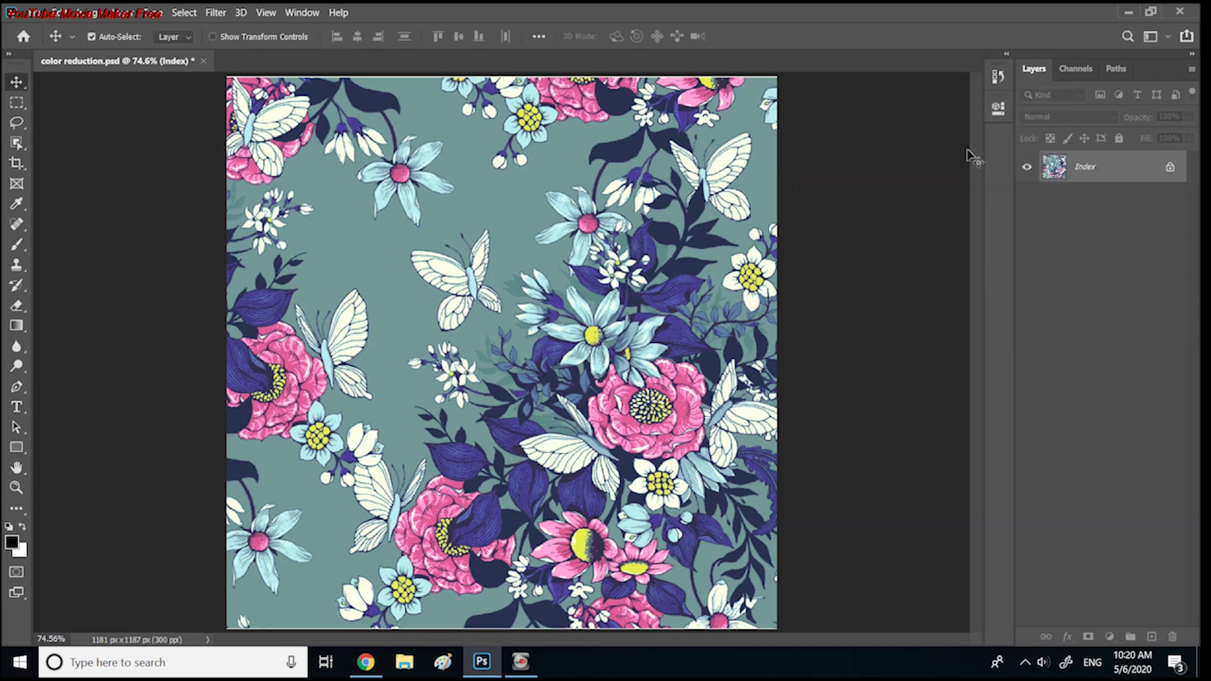
# - Open the indexed image's color table and copy the hex value e3f146 from the yellow swatch in the second row
pyautogui.click(102, 17)
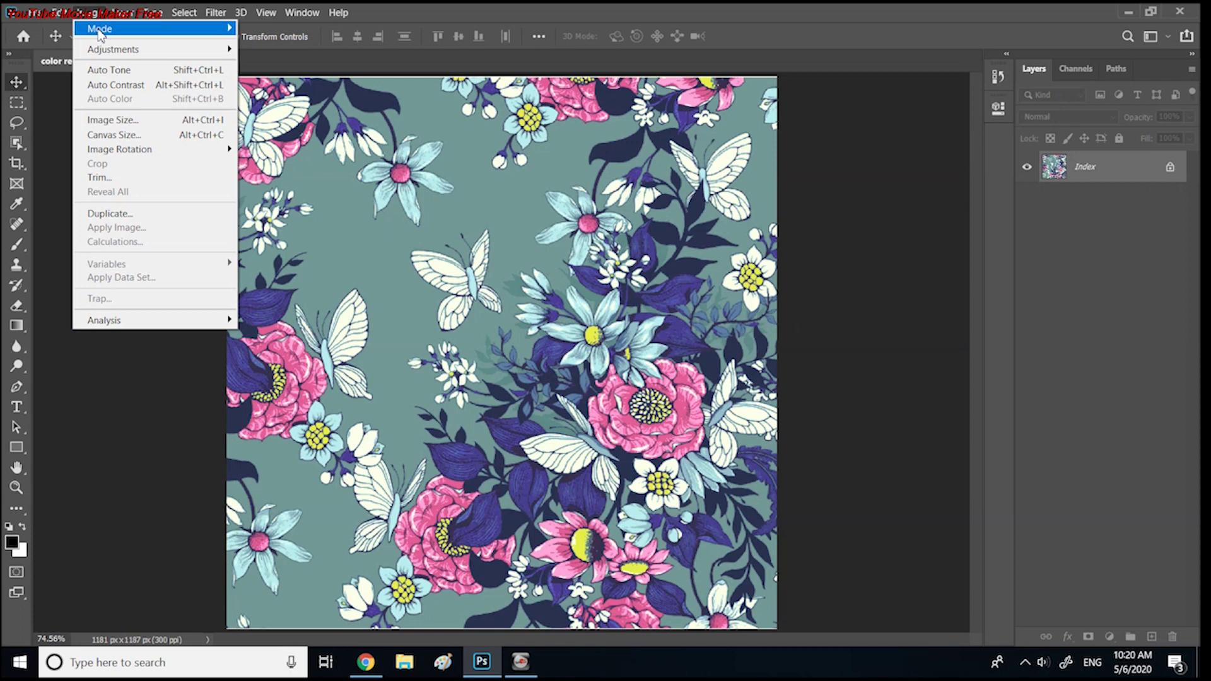
pyautogui.moveTo(100, 30)
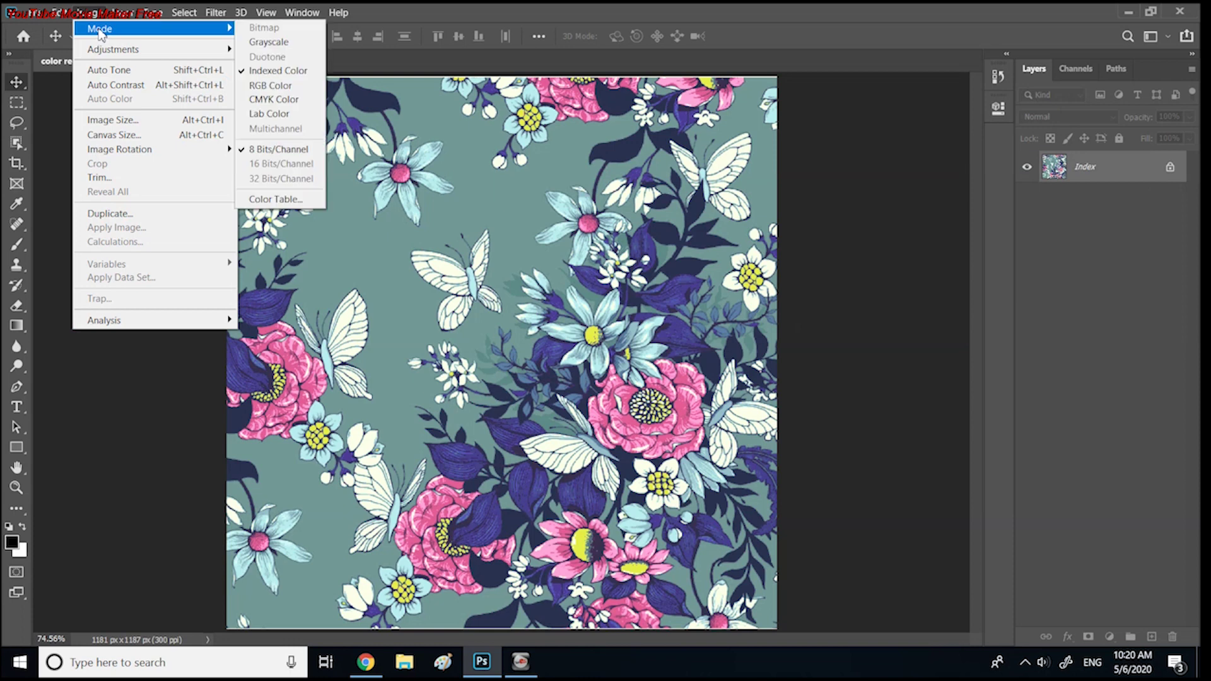
pyautogui.click(290, 199)
pyautogui.moveTo(889, 143); pyautogui.dragTo(914, 113)
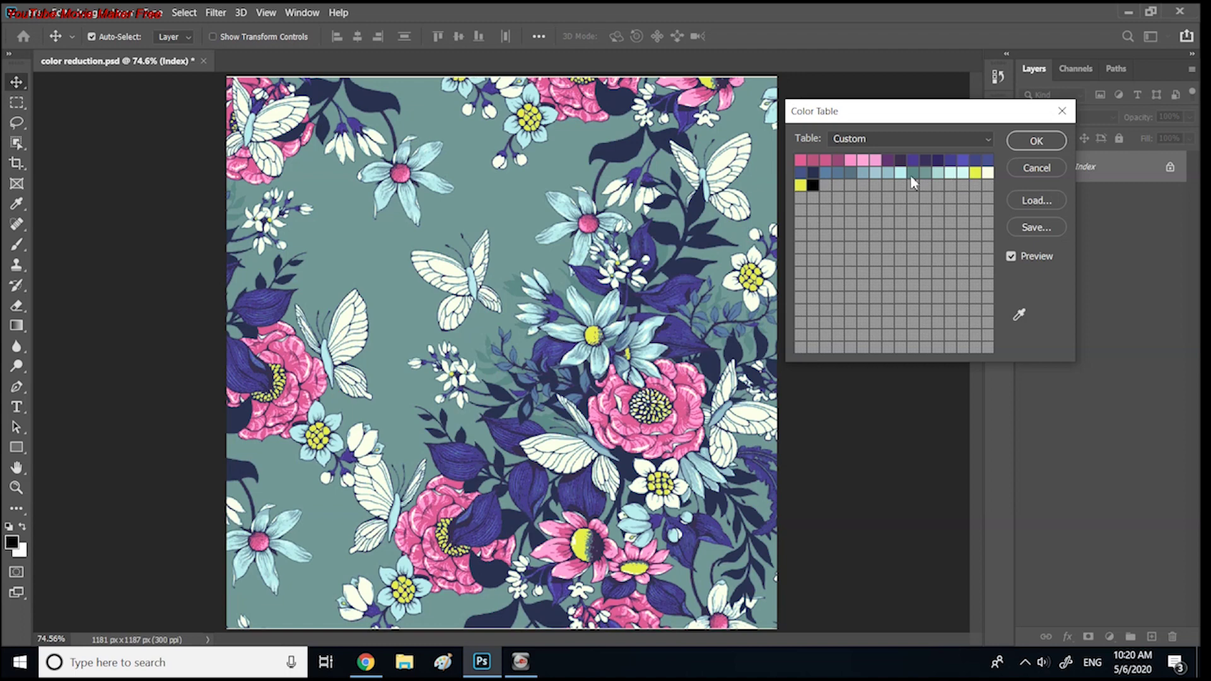
pyautogui.click(975, 174)
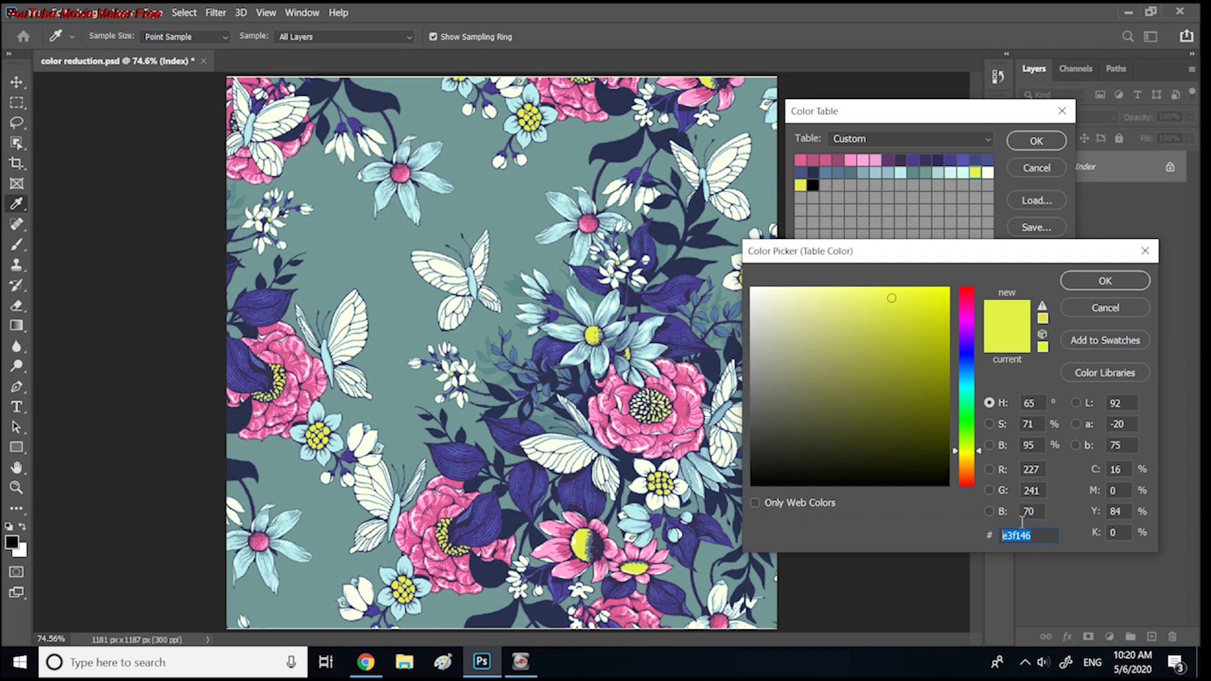
pyautogui.click(1104, 281)
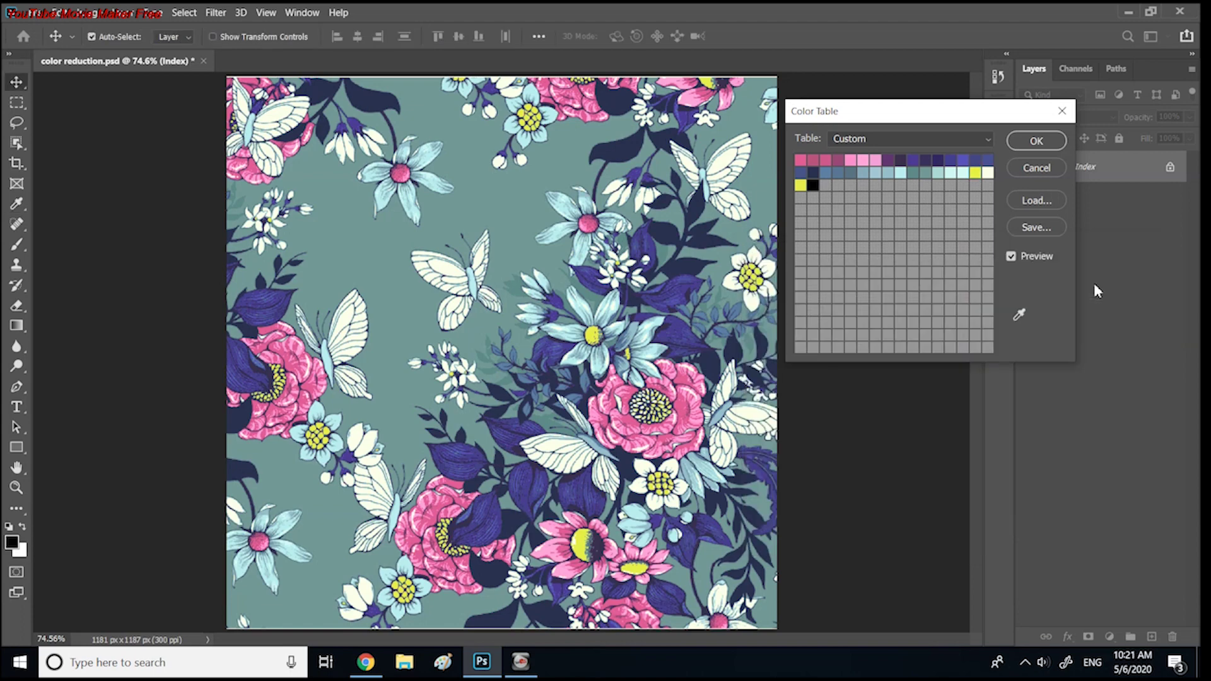
# - Set the yellow swatch in the third row to e3f146, matching the second-row yellow, and accept the color table
pyautogui.click(800, 185)
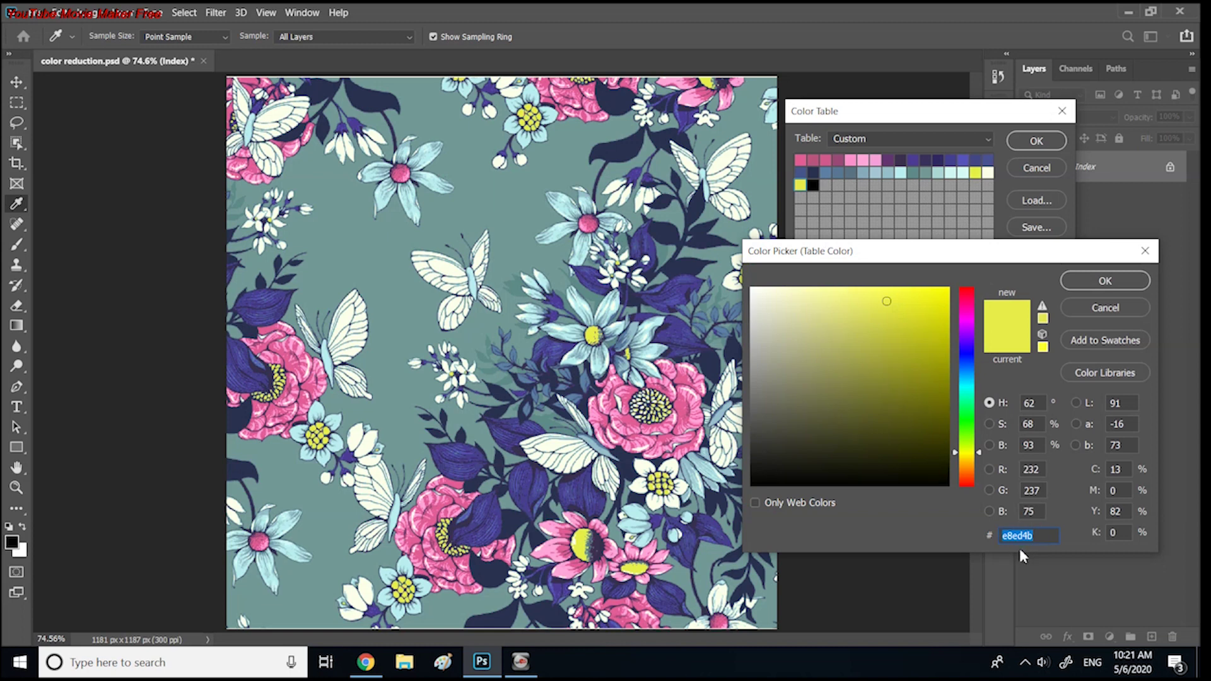
pyautogui.write('e3f146')
pyautogui.click(1091, 281)
pyautogui.click(1084, 286)
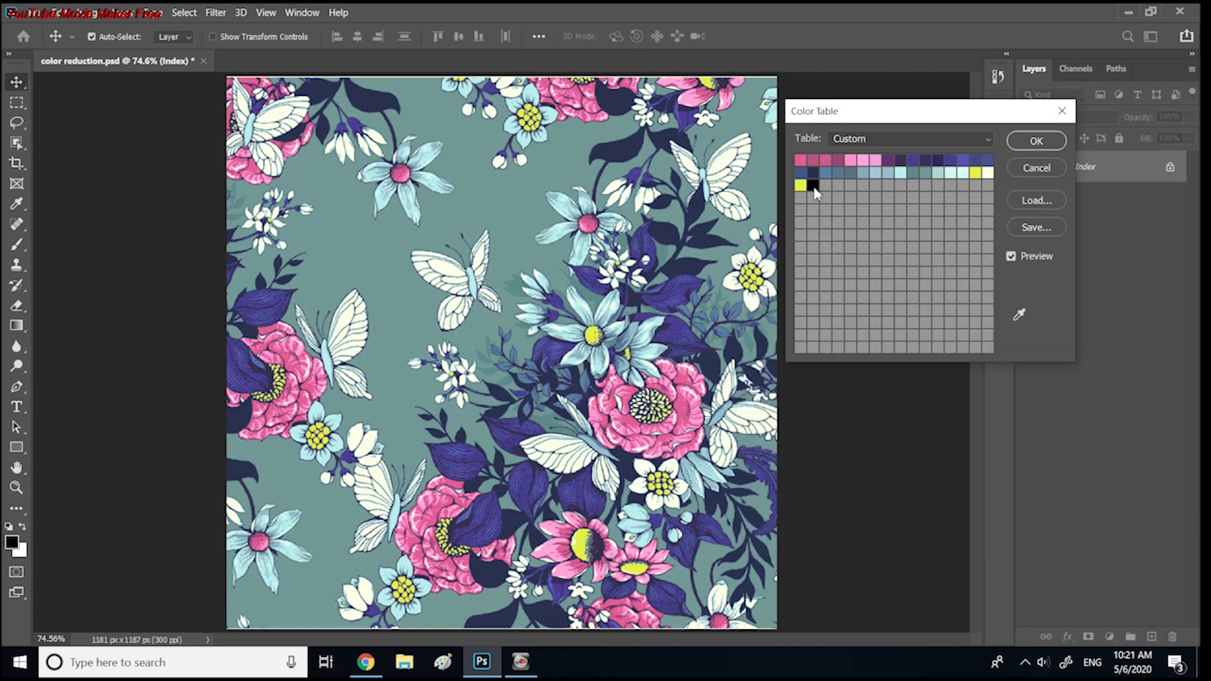
pyautogui.click(1035, 141)
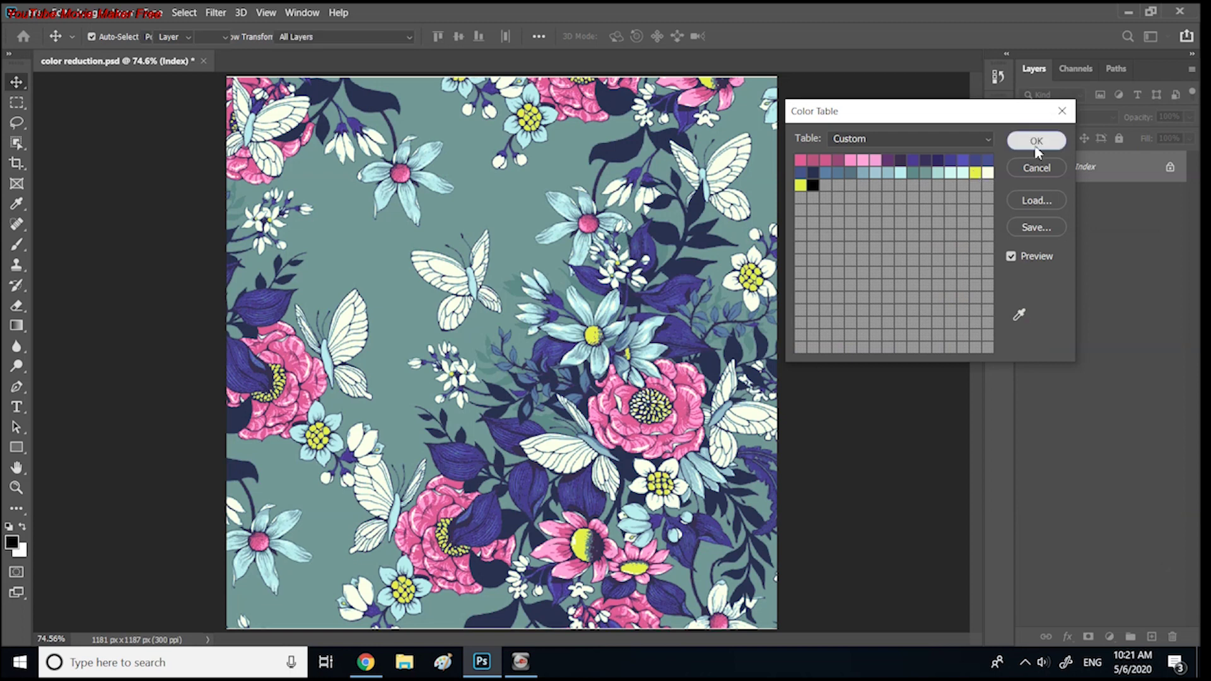
# - Convert the pattern to RGB Color and back to Indexed Color with the Exact palette to merge the duplicate yellow
pyautogui.click(92, 13)
pyautogui.moveTo(98, 29)
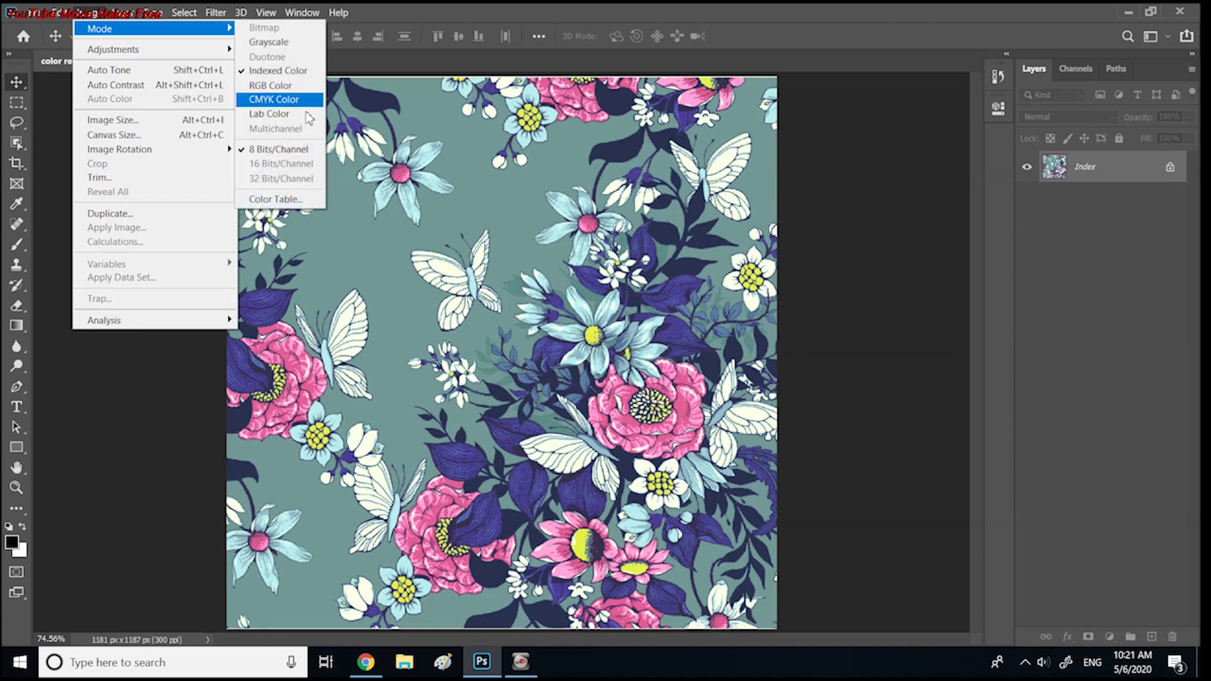
pyautogui.click(271, 86)
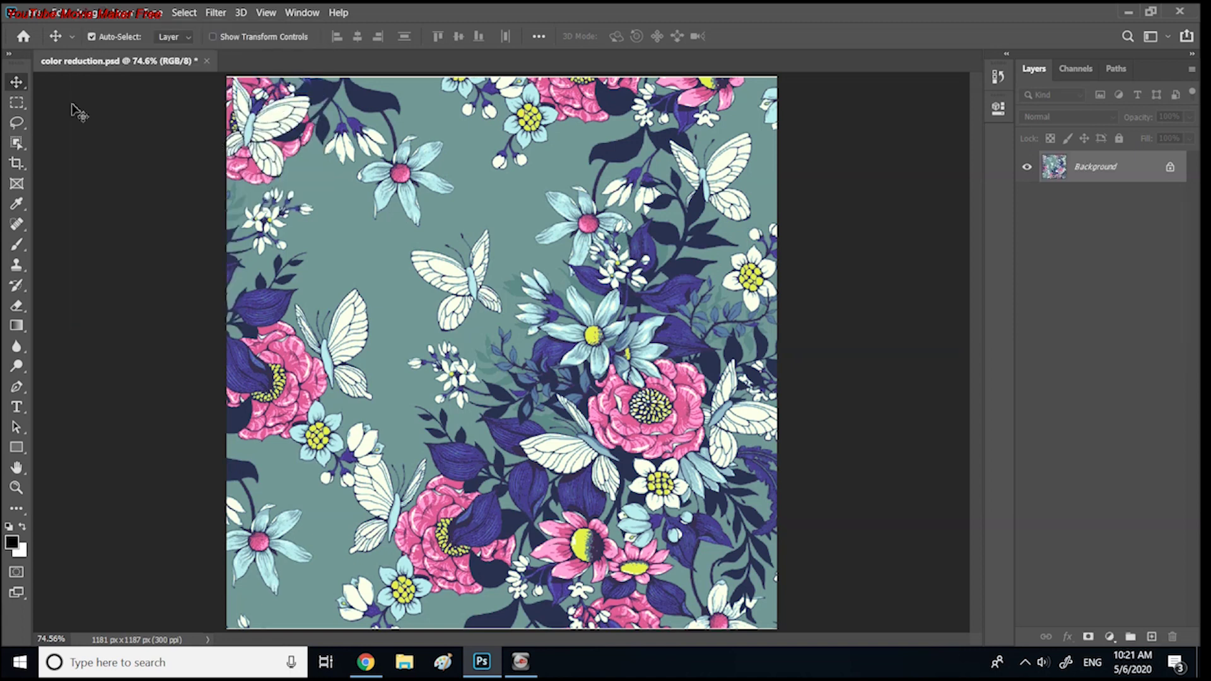
pyautogui.click(86, 14)
pyautogui.moveTo(94, 30)
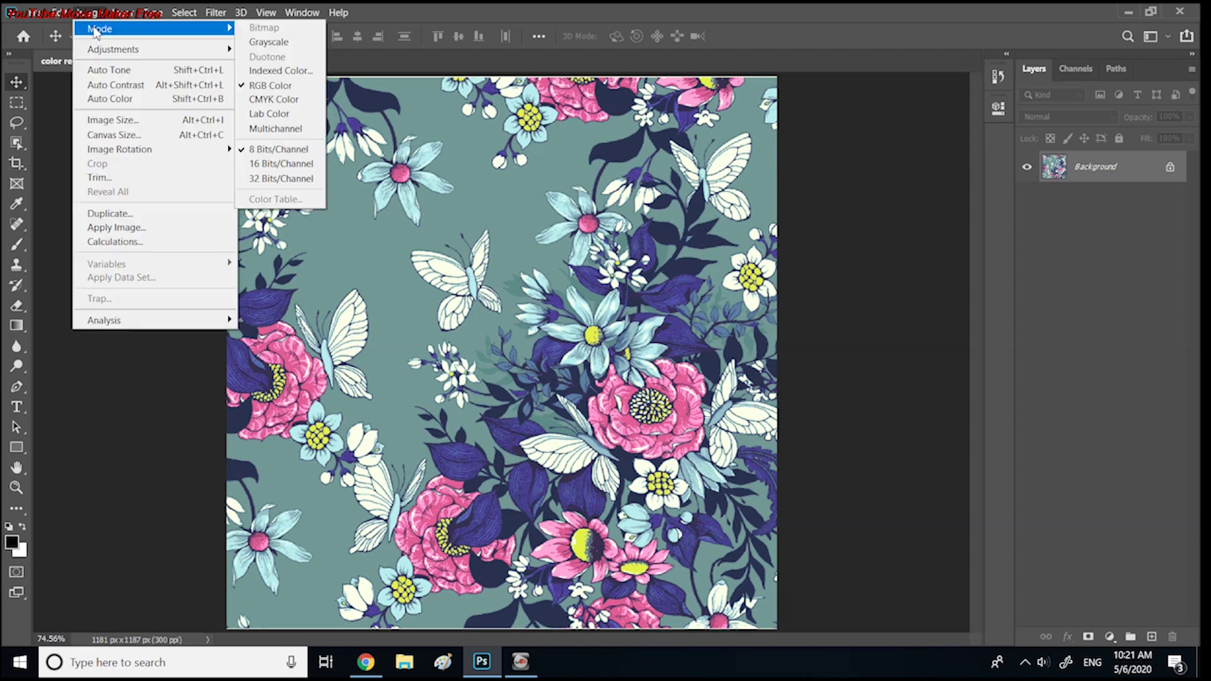
pyautogui.click(272, 71)
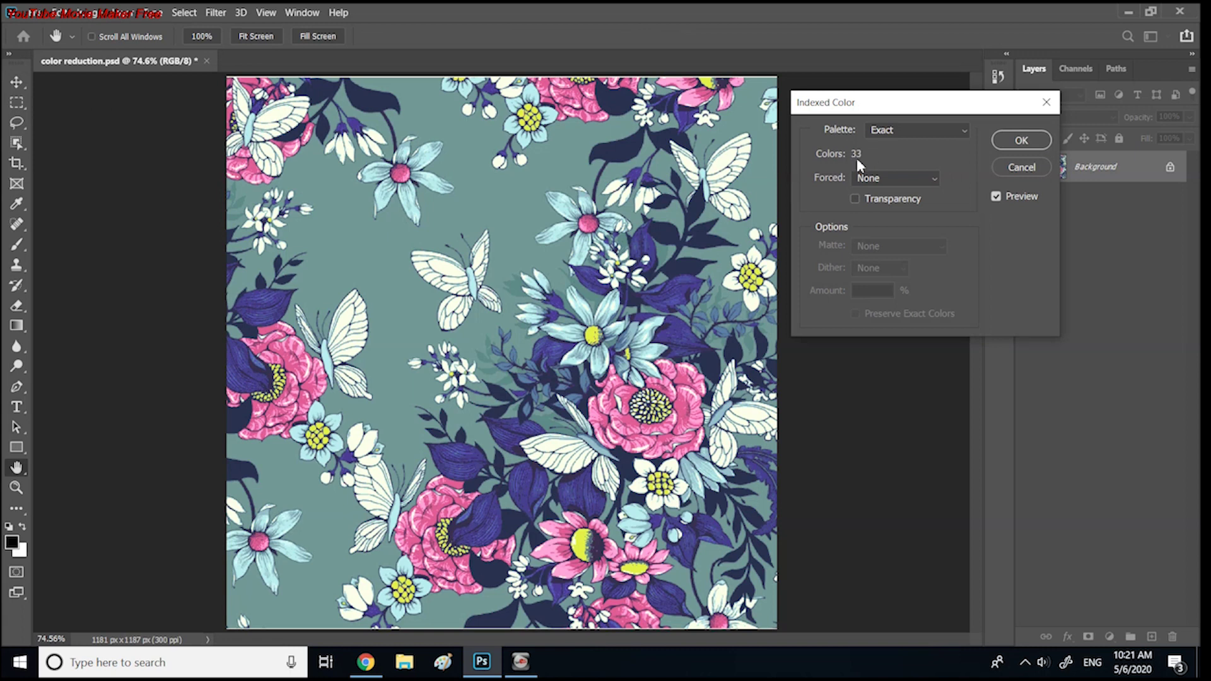
pyautogui.click(1018, 140)
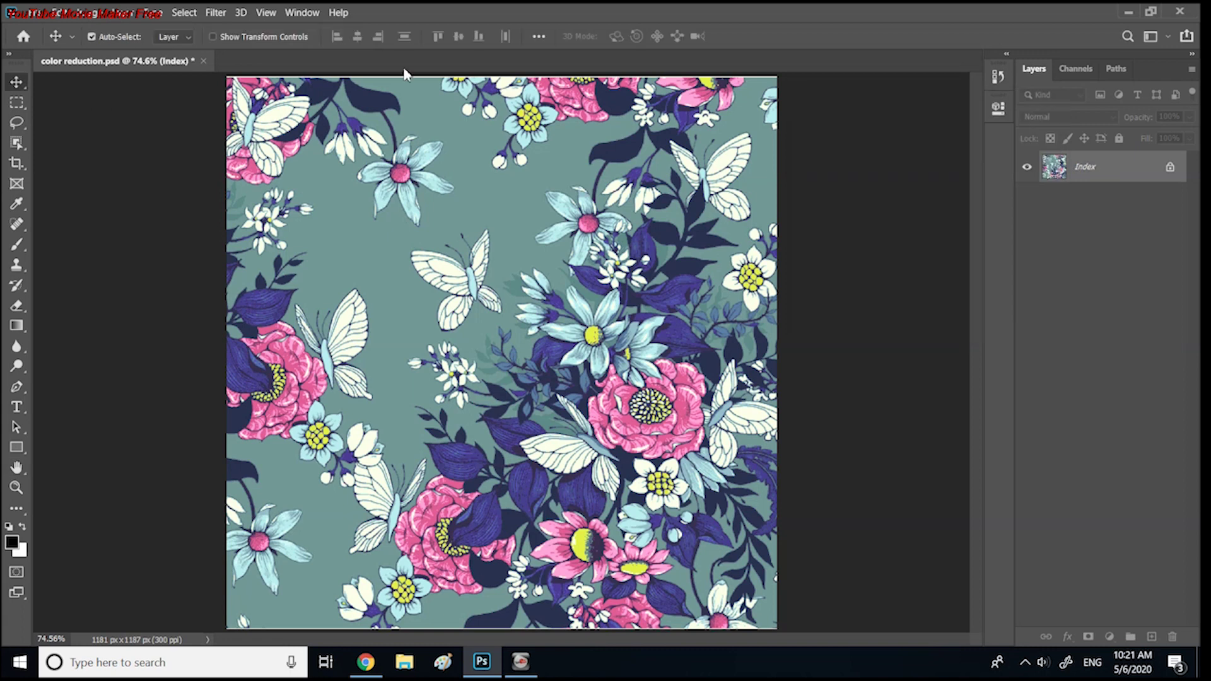
# - Open the color table and preview the first row's fifth swatch, light pink, in near-black 0c0609 to locate it in the pattern
pyautogui.click(91, 13)
pyautogui.moveTo(152, 35)
pyautogui.click(273, 199)
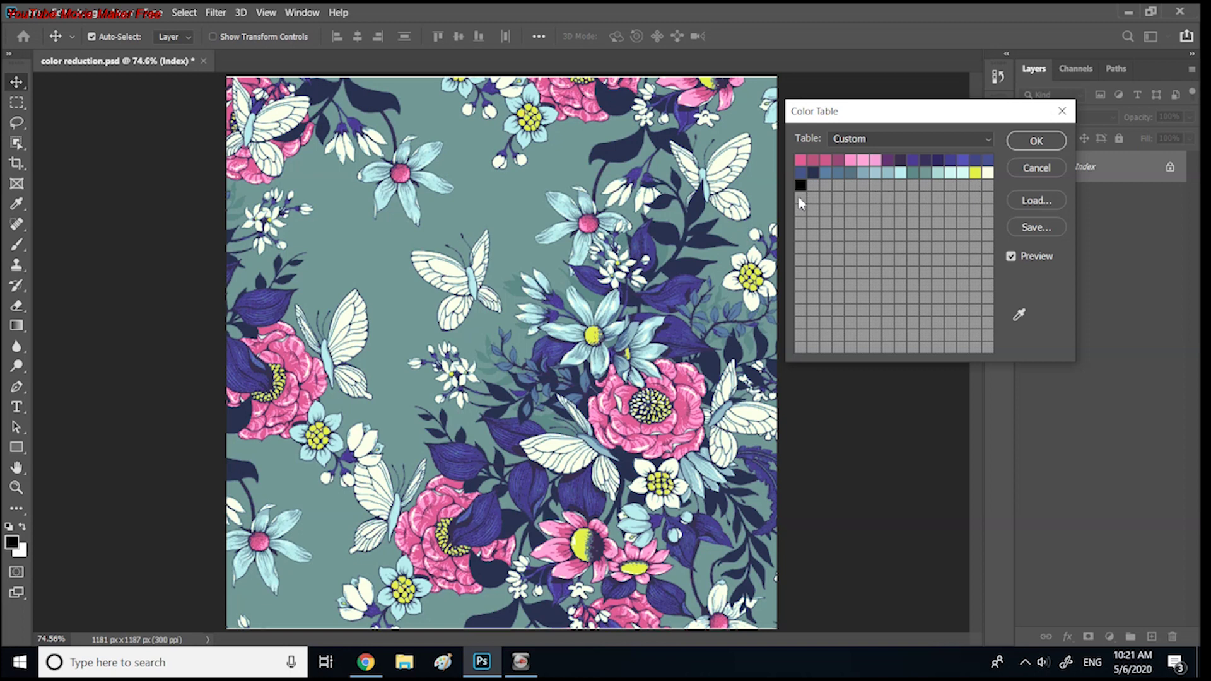
pyautogui.click(852, 163)
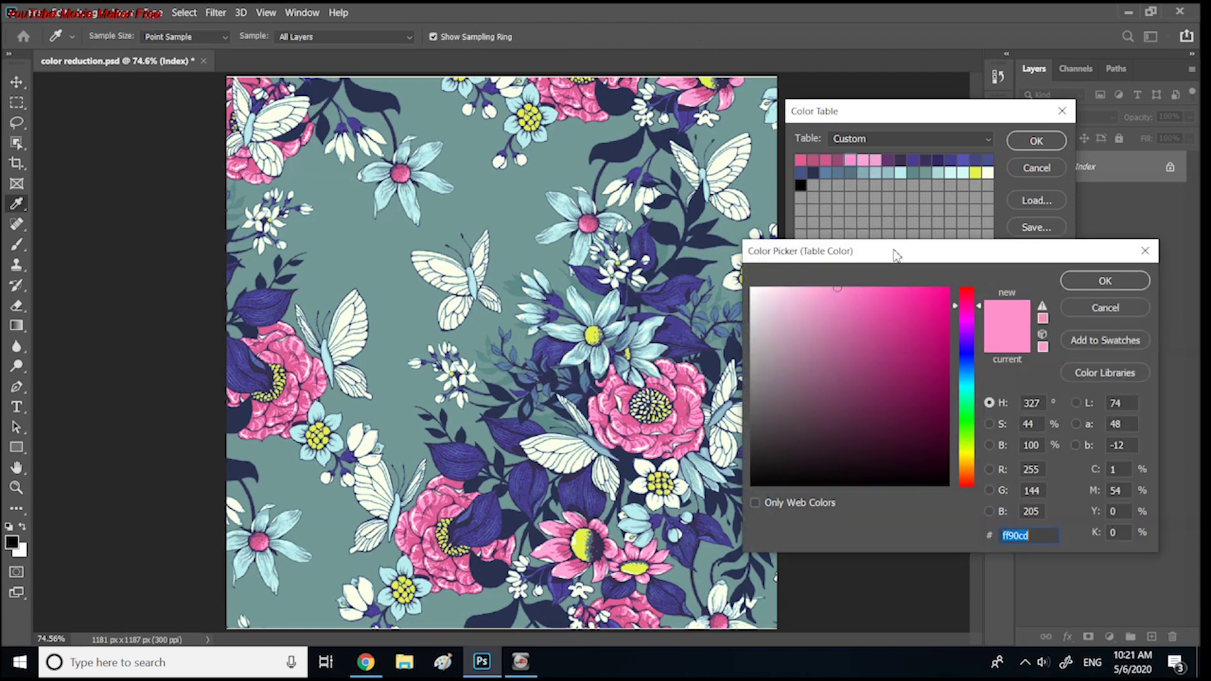
pyautogui.moveTo(890, 252); pyautogui.dragTo(897, 251)
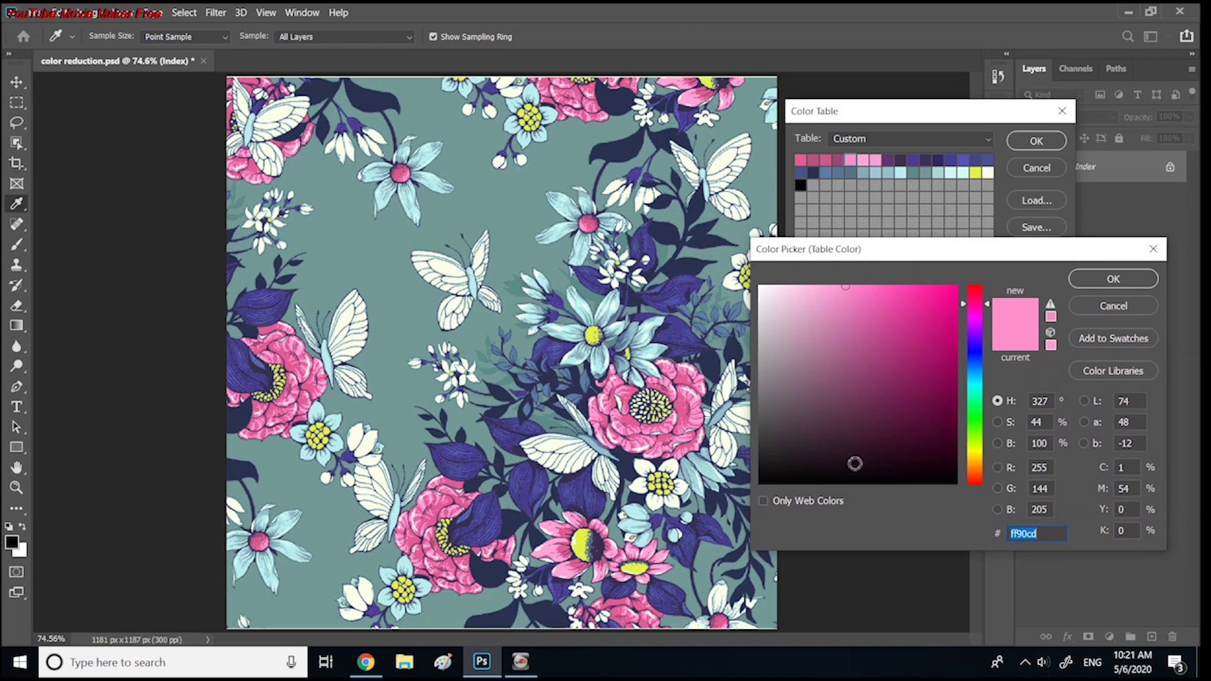
pyautogui.click(842, 469)
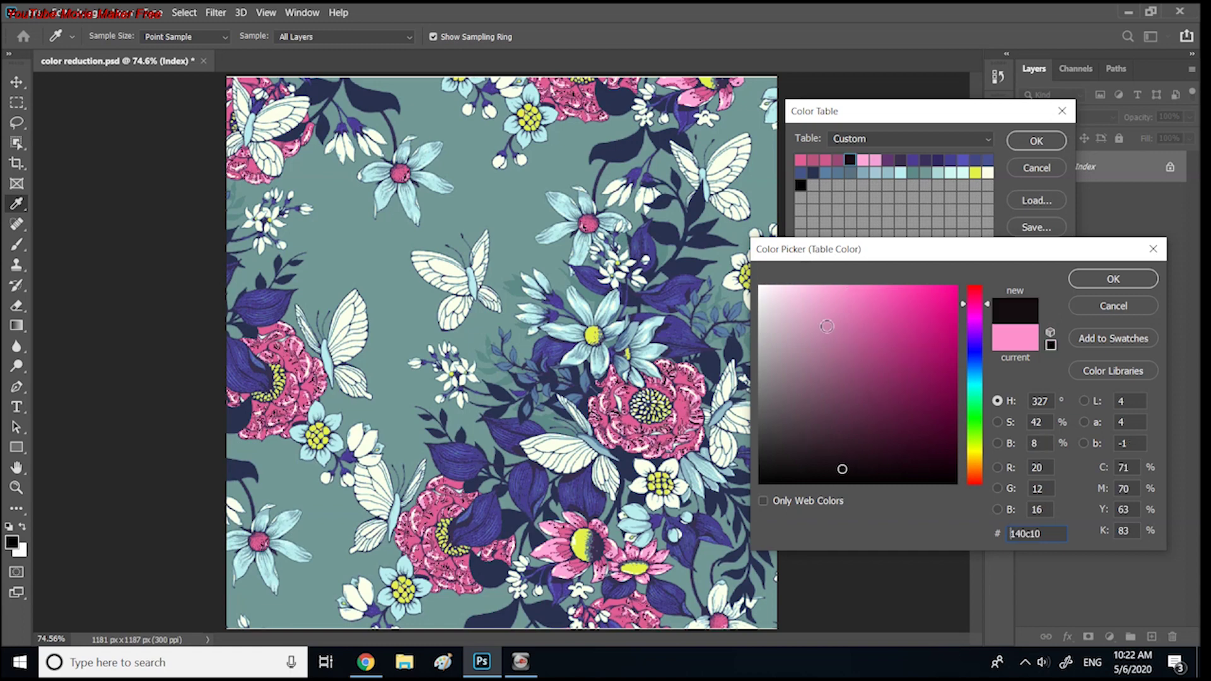
pyautogui.click(857, 475)
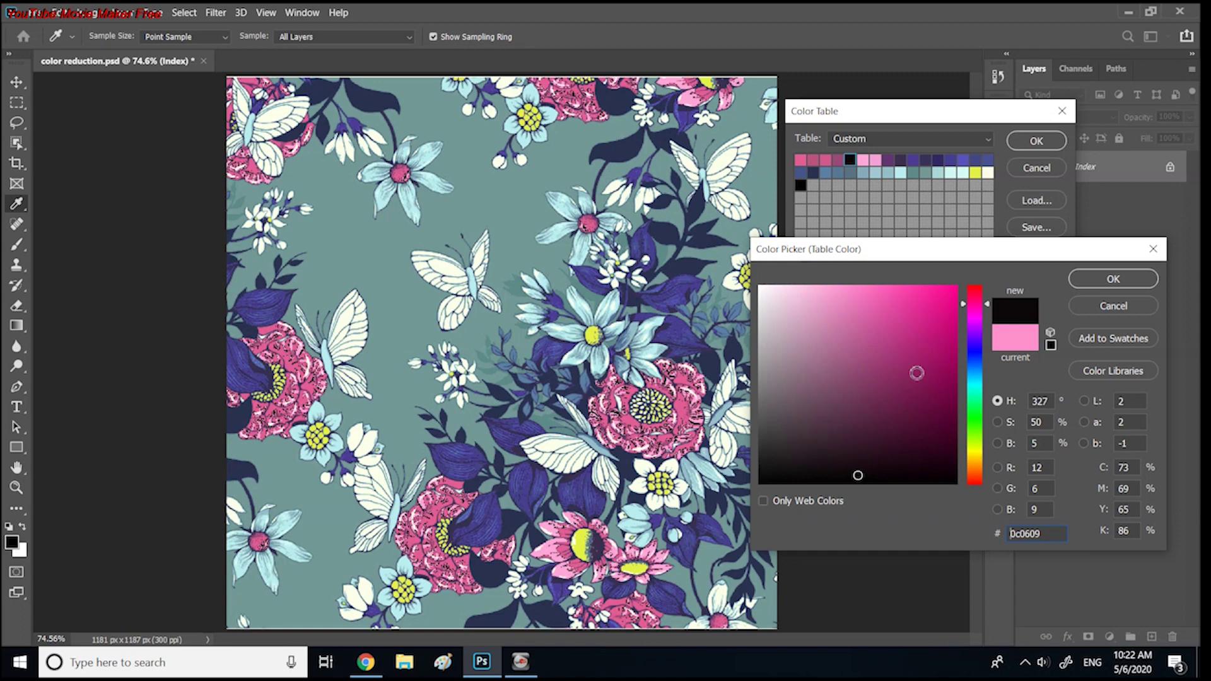
pyautogui.click(1100, 307)
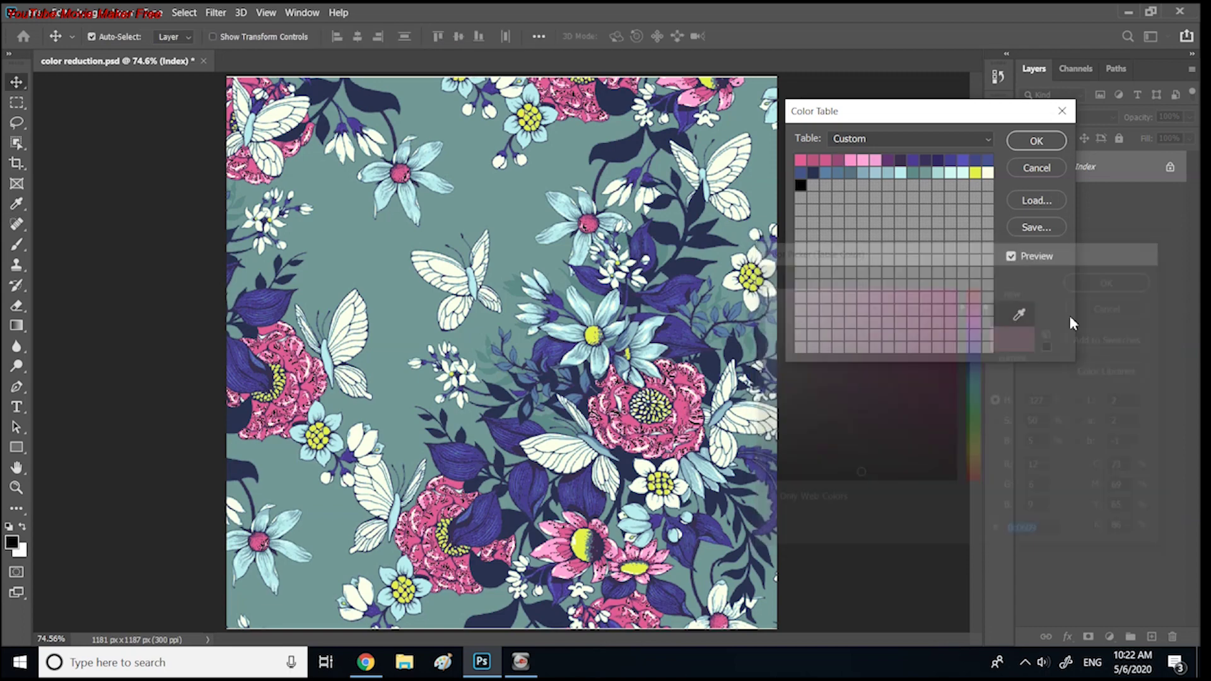
# - Preview the first row's sixth and seventh light pink swatches in near-black, one at a time, and compare where they occur
pyautogui.click(862, 161)
pyautogui.click(827, 473)
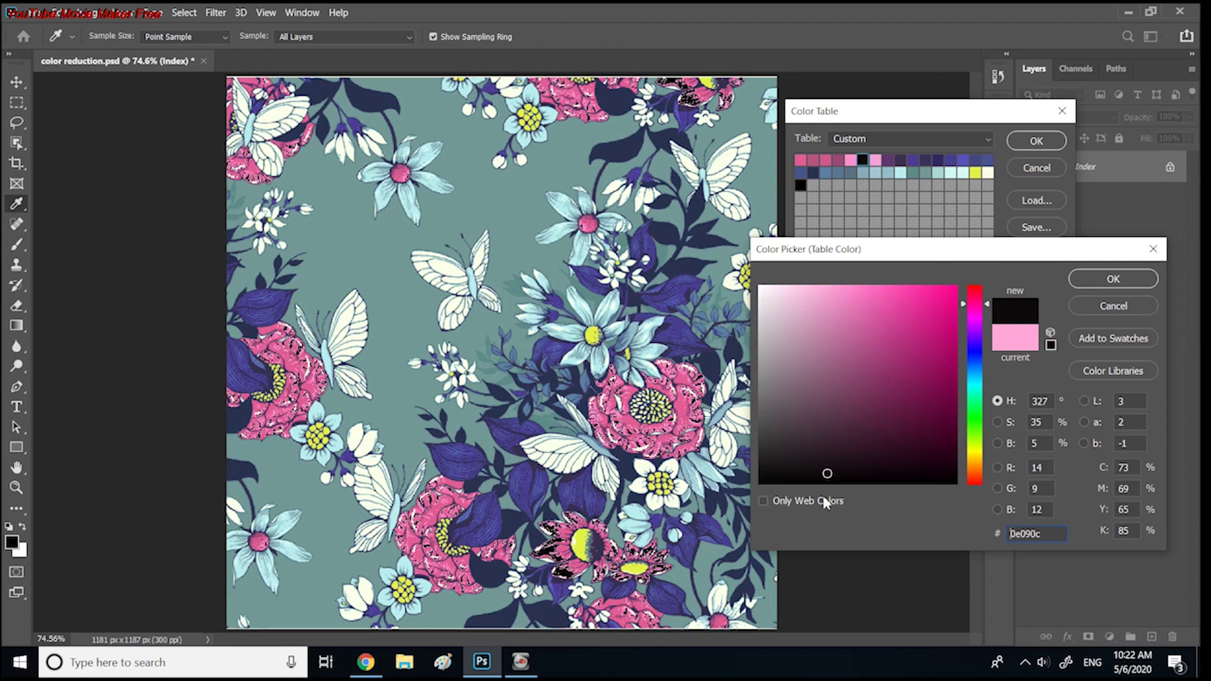
pyautogui.click(1096, 305)
pyautogui.click(875, 161)
pyautogui.click(858, 471)
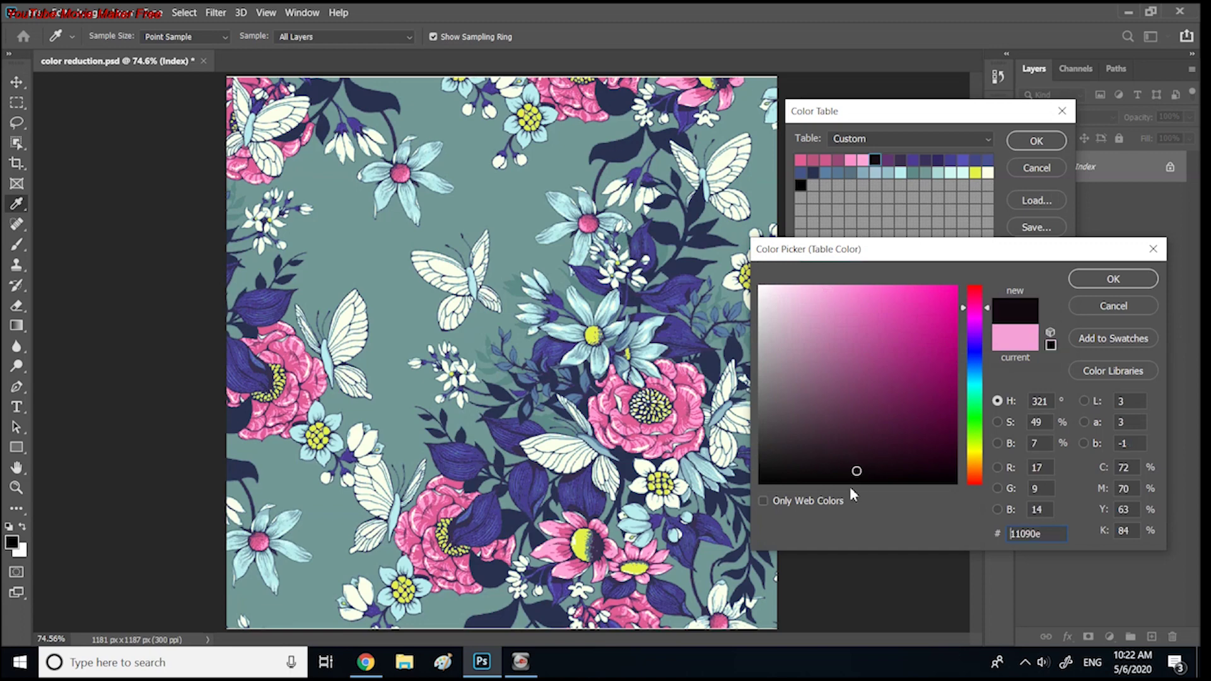
pyautogui.click(1083, 308)
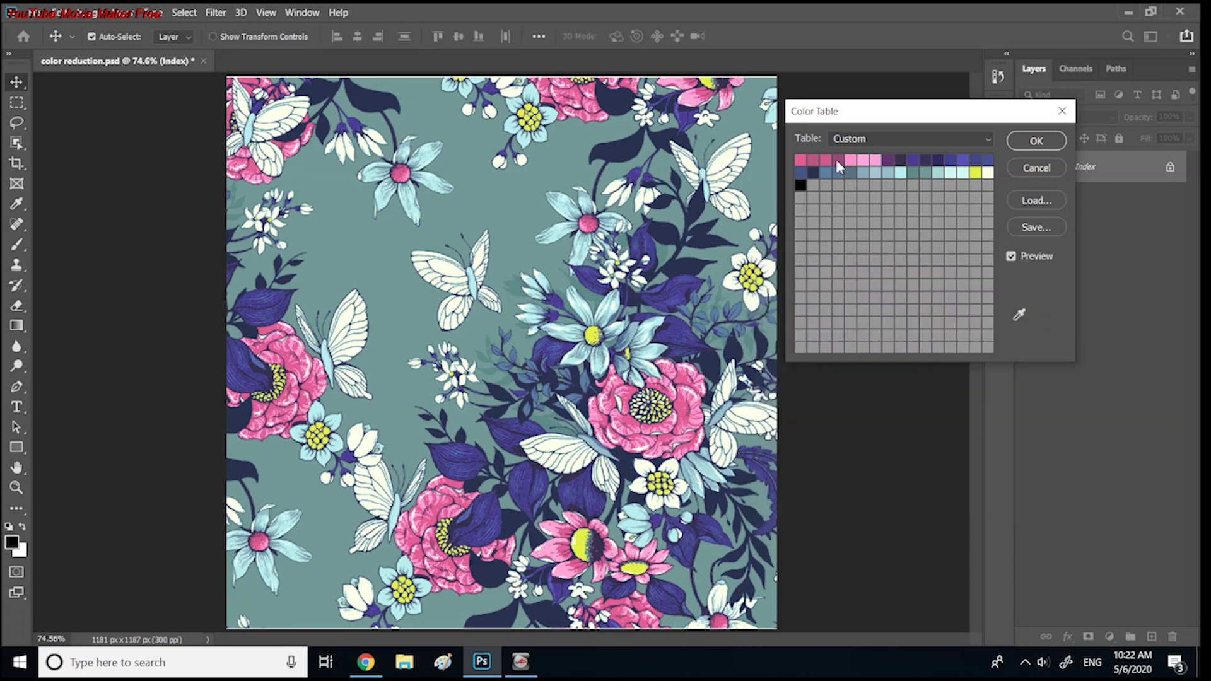
# - Set the first row's seventh swatch to ffa8d8, the color value of the sixth light pink swatch
pyautogui.click(865, 166)
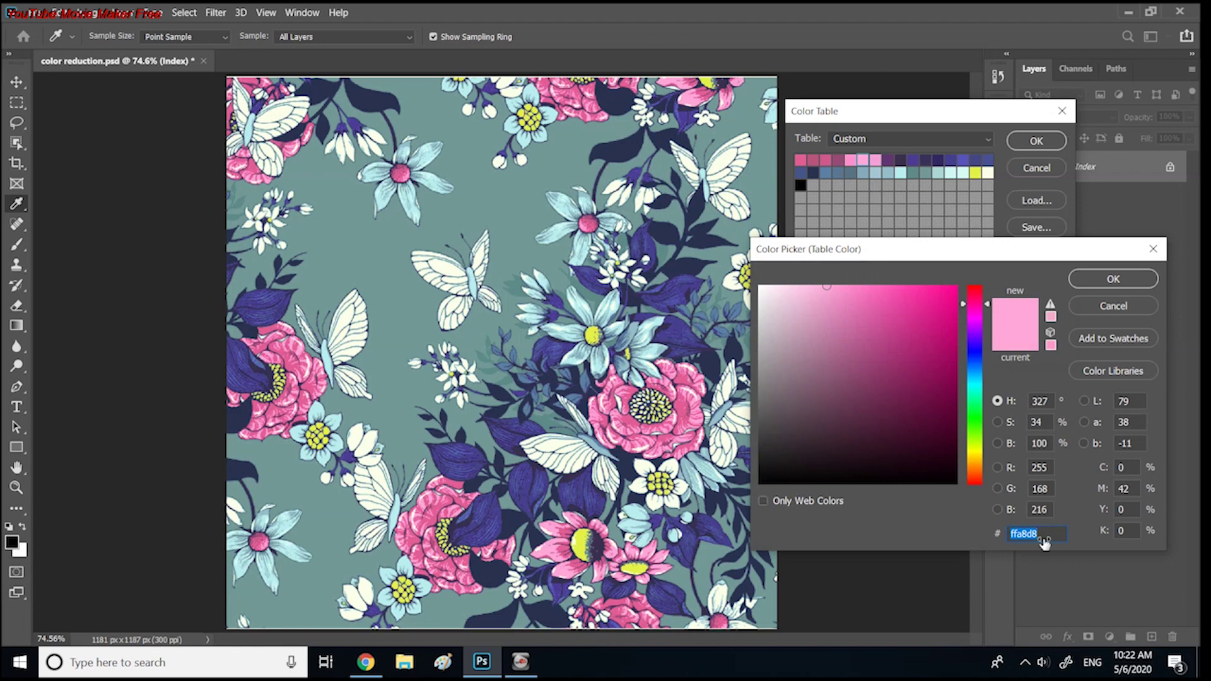
pyautogui.click(1111, 280)
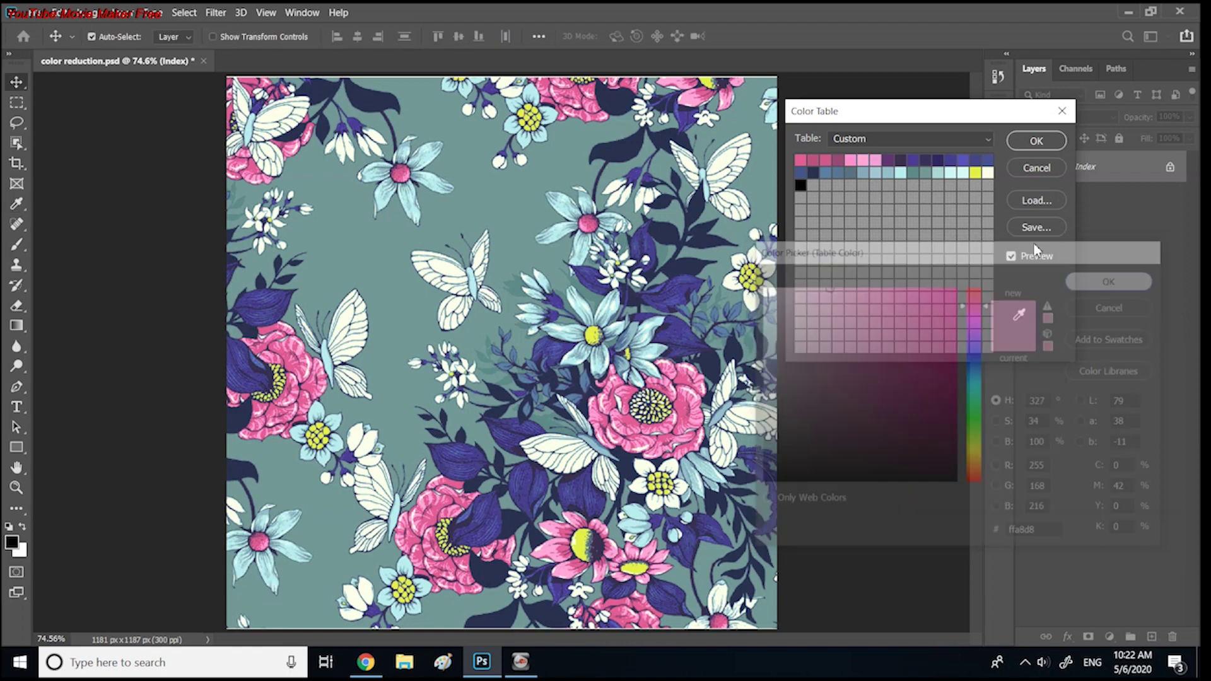
pyautogui.click(875, 162)
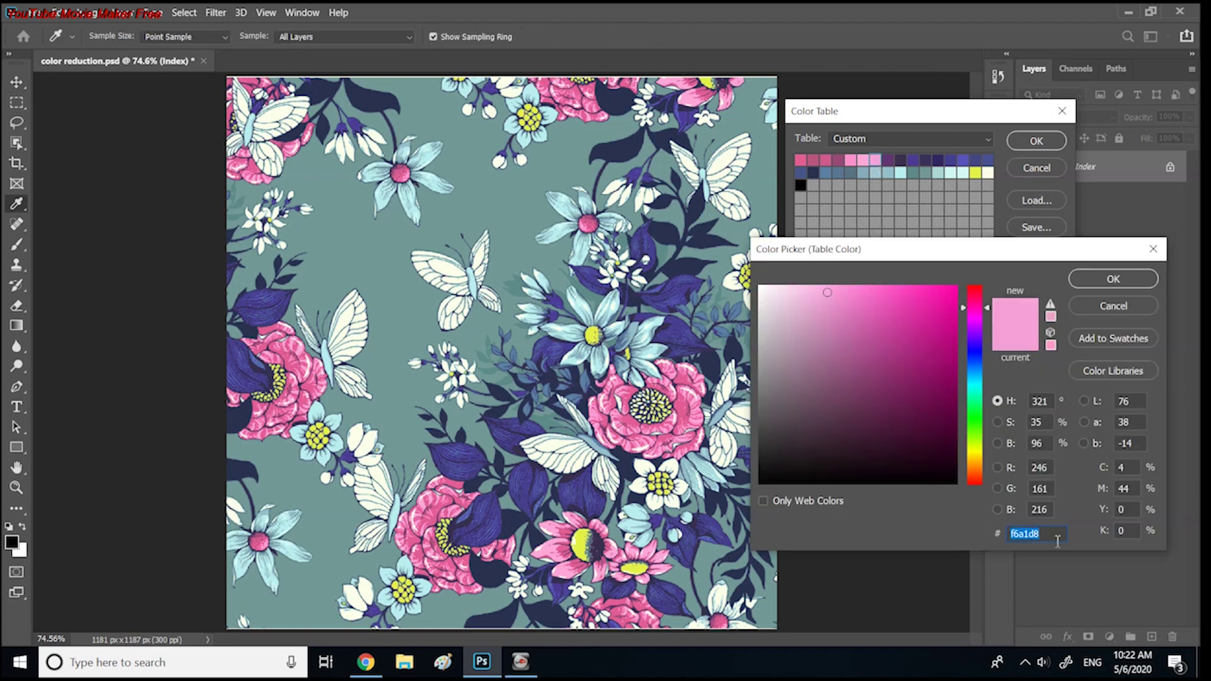
pyautogui.write('ffa8d8')
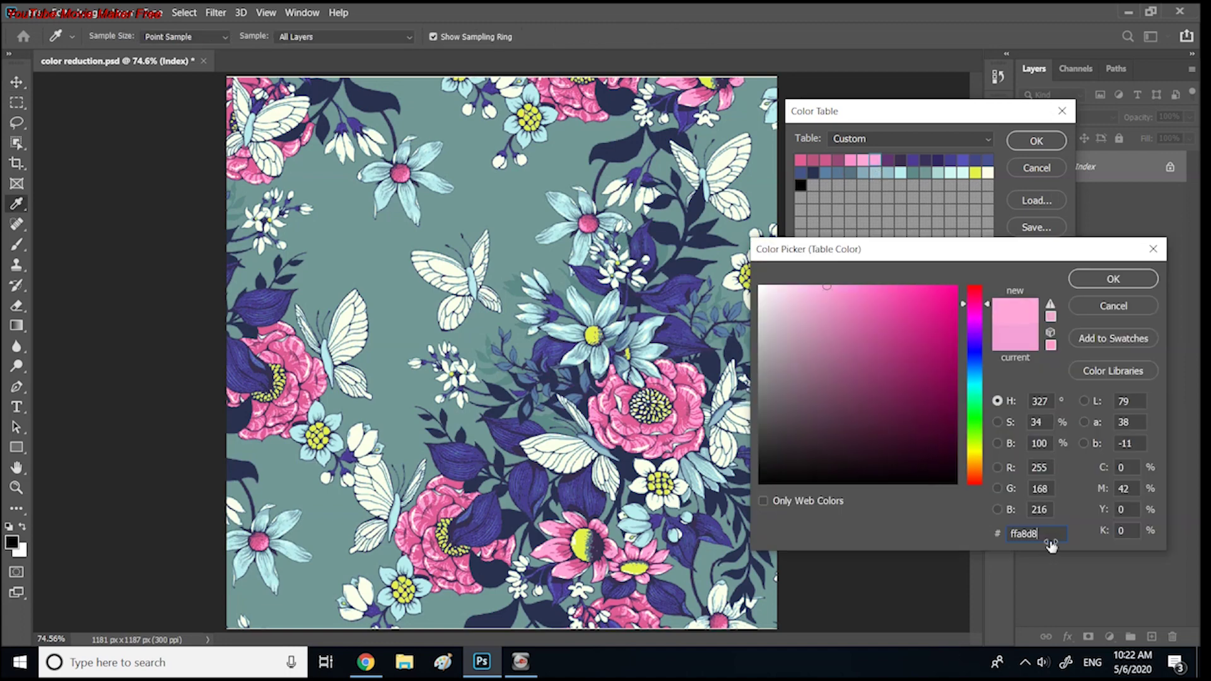
pyautogui.click(1097, 282)
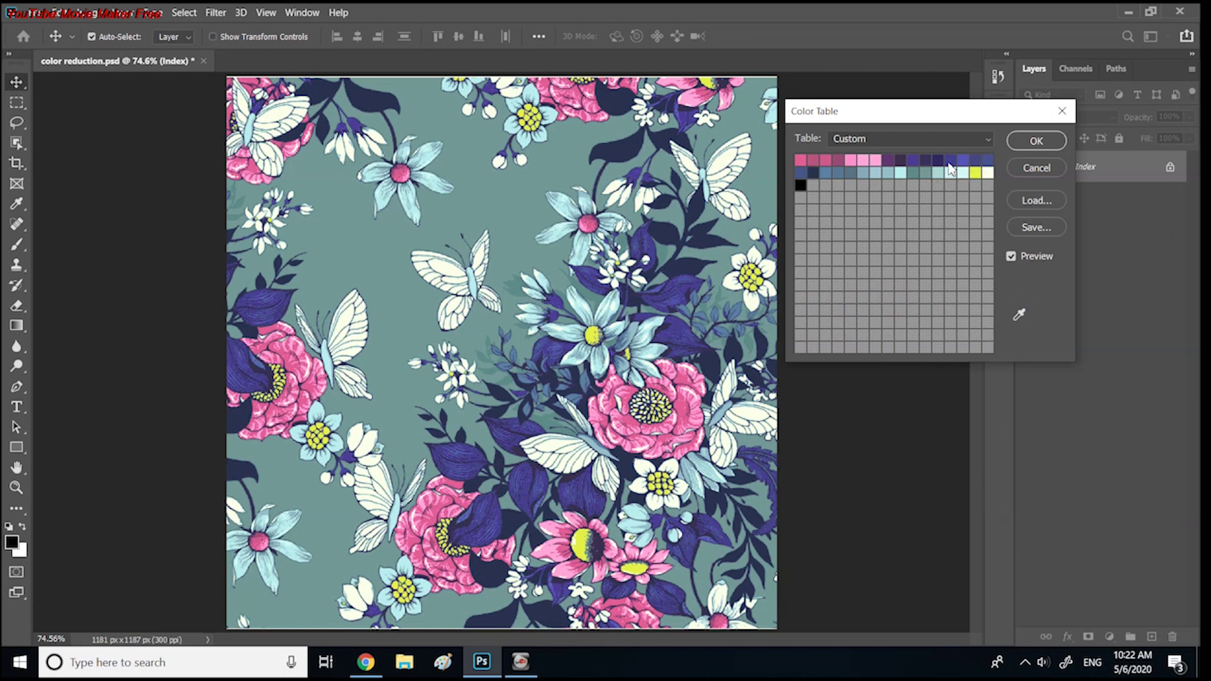
# - Preview the first row's thirteenth swatch, blue-purple, in near-black, copy the test color 0a0913 and discard the change
pyautogui.click(949, 162)
pyautogui.click(877, 464)
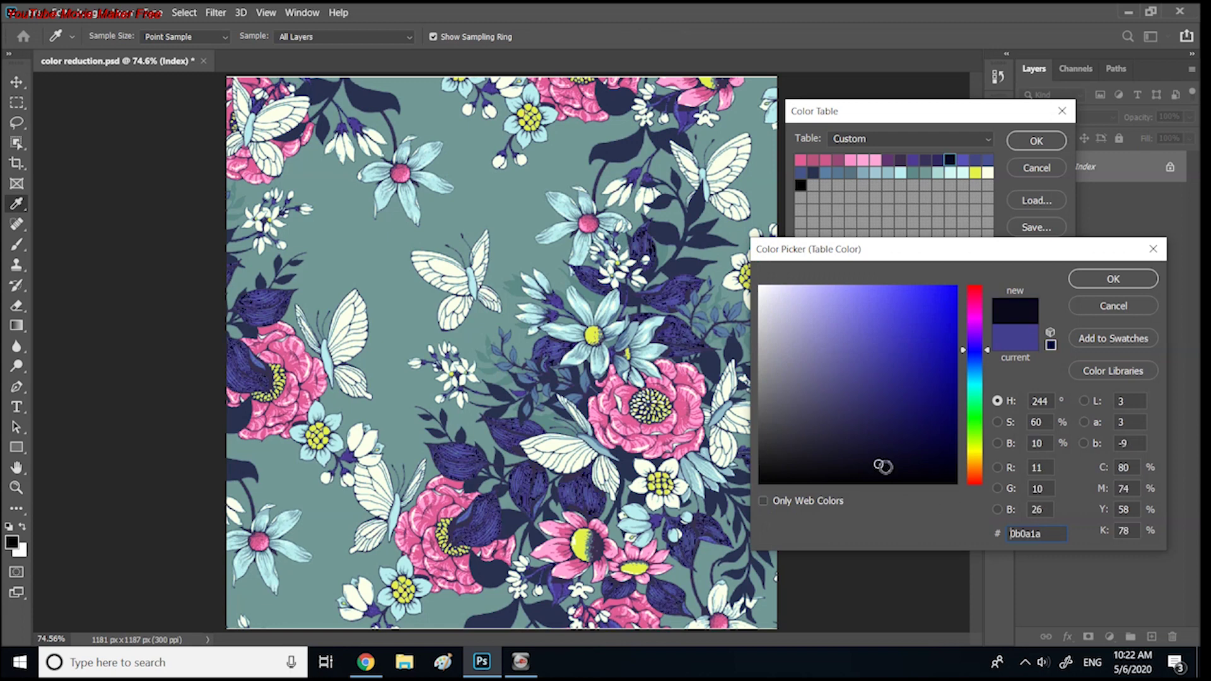
pyautogui.click(1097, 306)
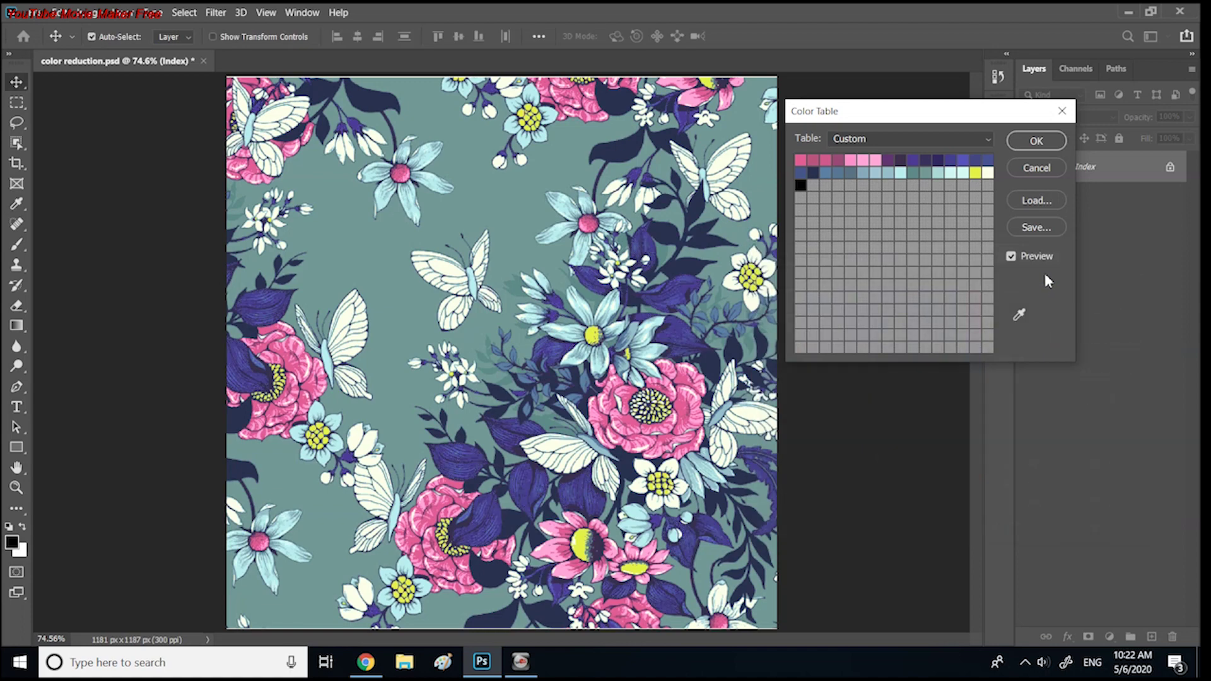
pyautogui.click(950, 161)
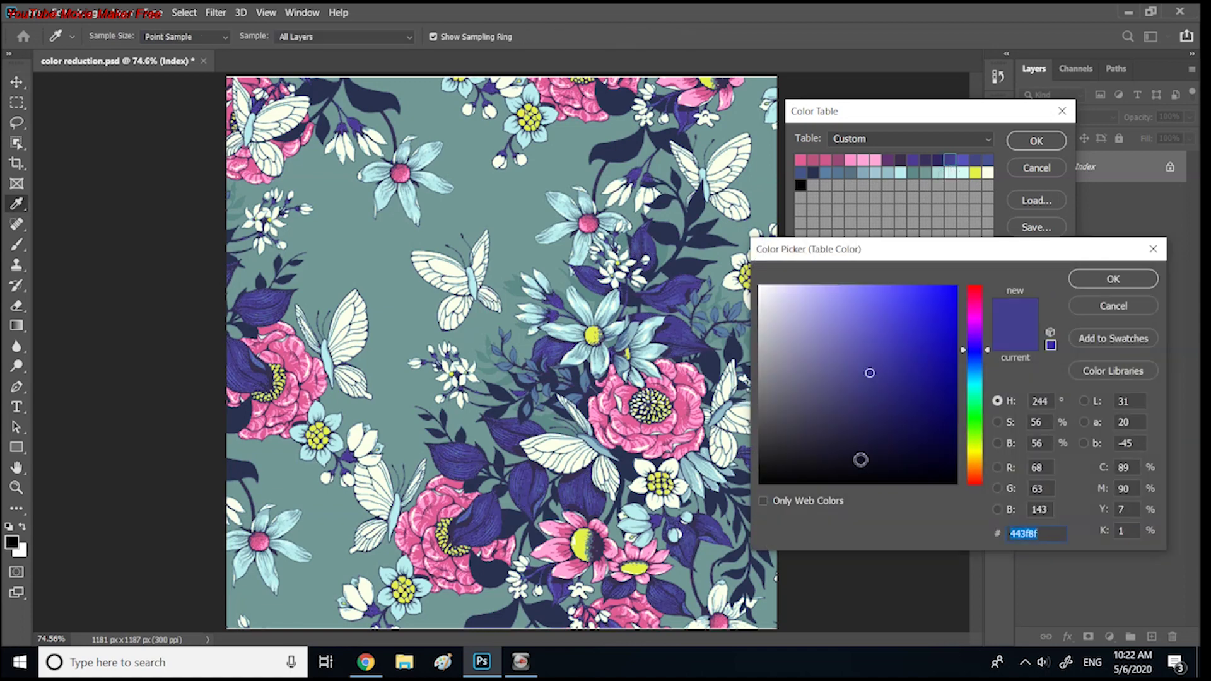
pyautogui.click(859, 470)
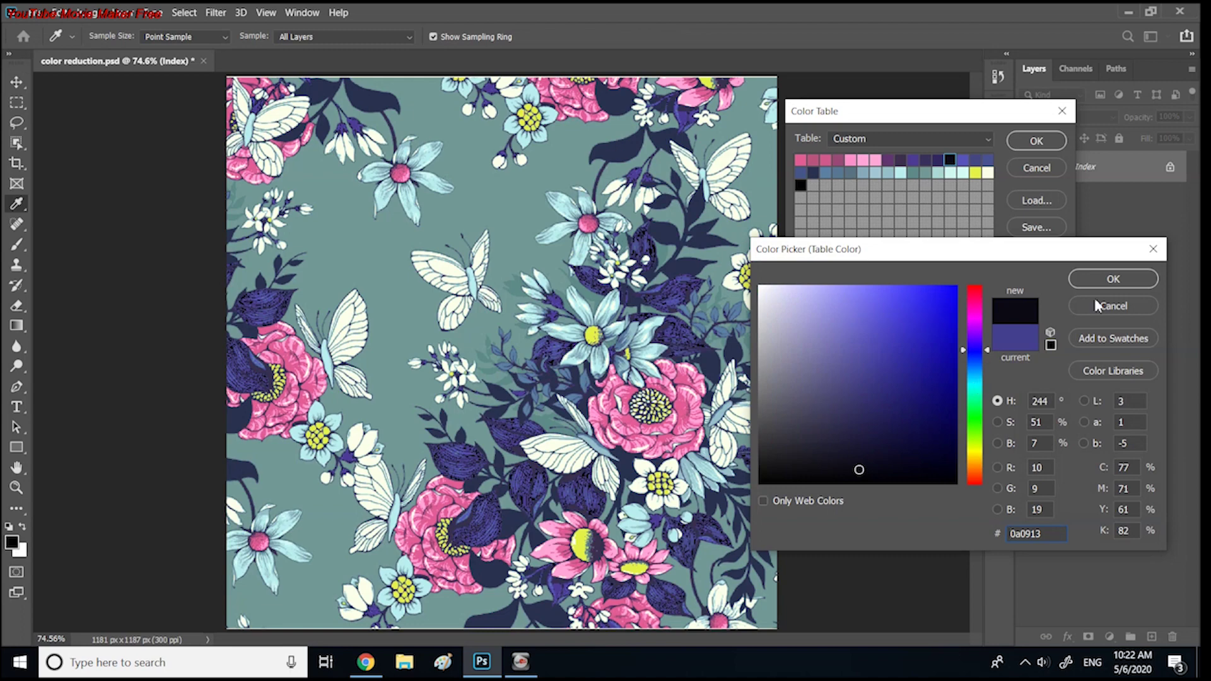
pyautogui.moveTo(1048, 536); pyautogui.dragTo(966, 540)
pyautogui.hotkey('ctrl', 'c')
pyautogui.click(1102, 307)
# - Preview the first row's tenth swatch, purple, in 0a0913 to compare its areas with the thirteenth swatch, and discard the change
pyautogui.click(911, 160)
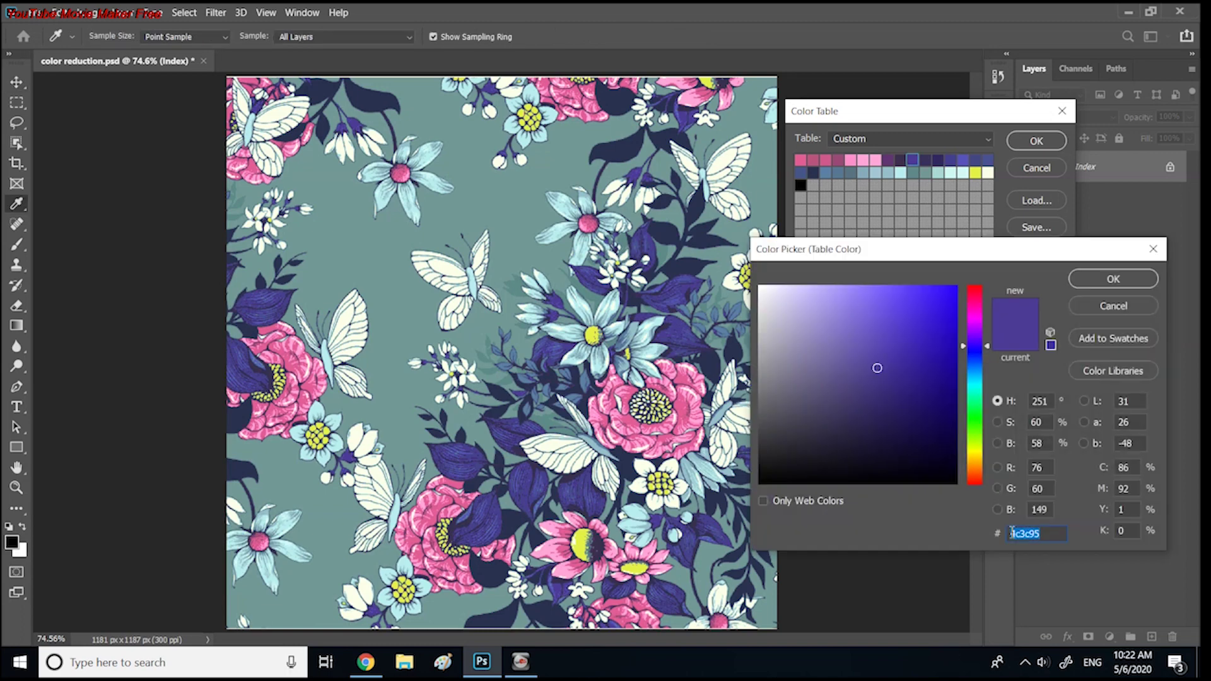
pyautogui.hotkey('ctrl', 'v')
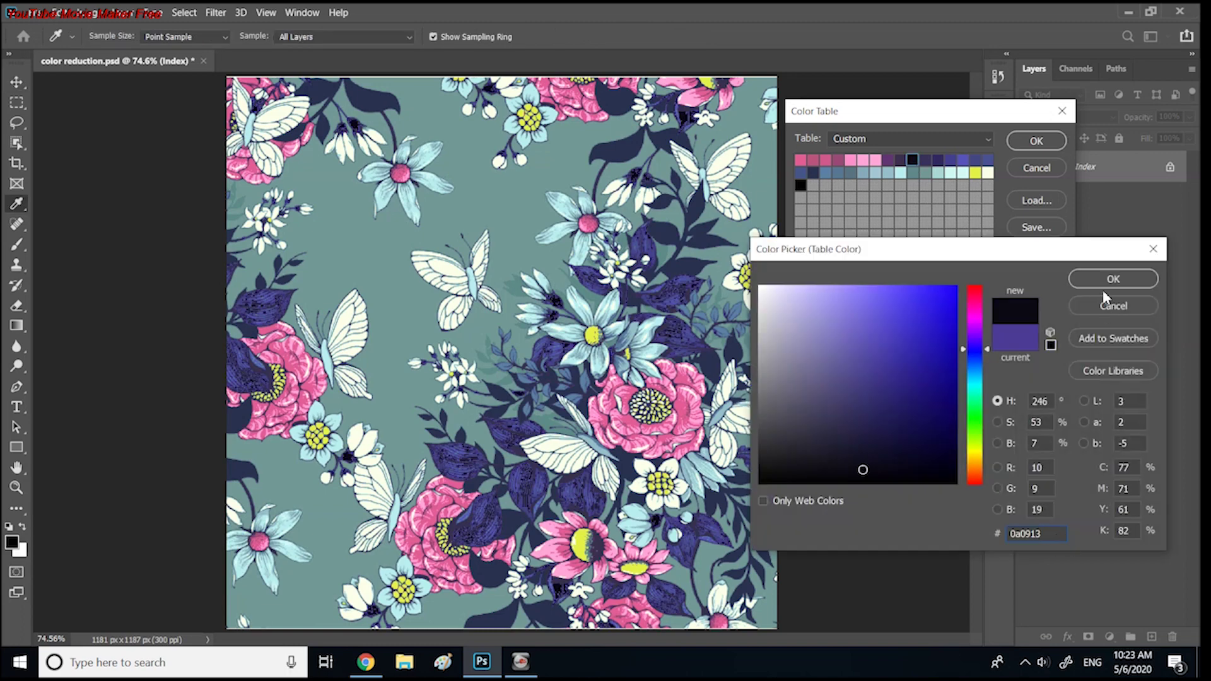
pyautogui.click(1103, 307)
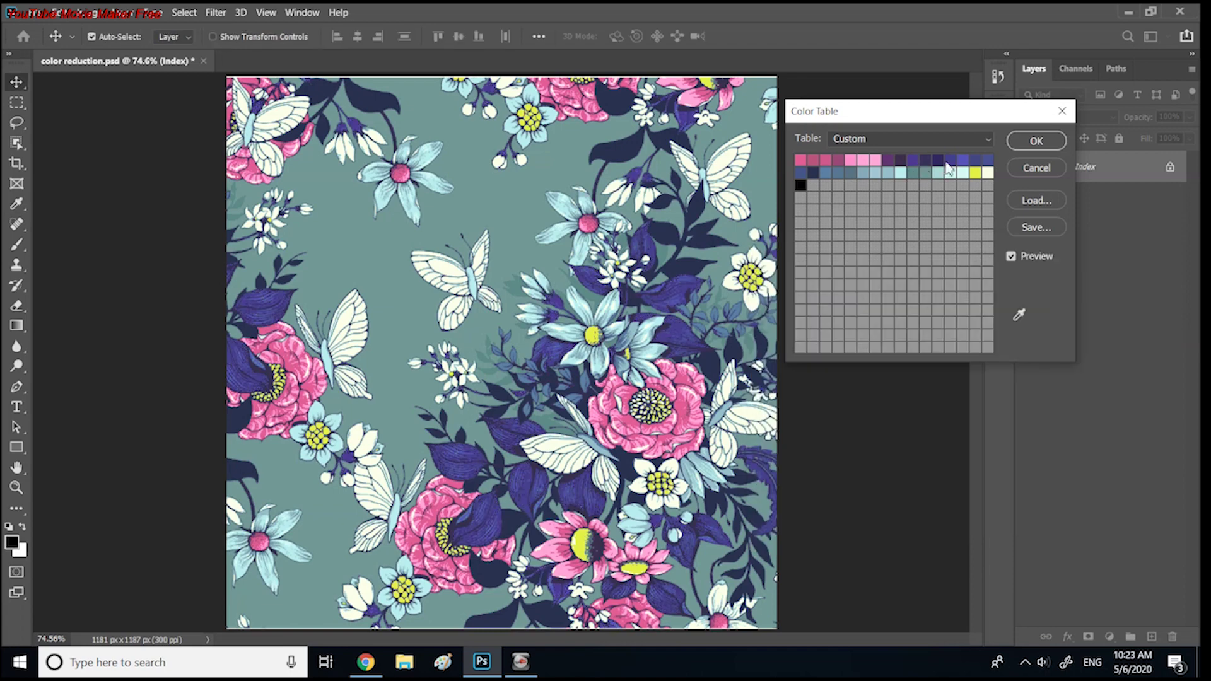
# - Set the first row's tenth swatch to 443f8f, the color value of the thirteenth blue-purple swatch
pyautogui.click(950, 165)
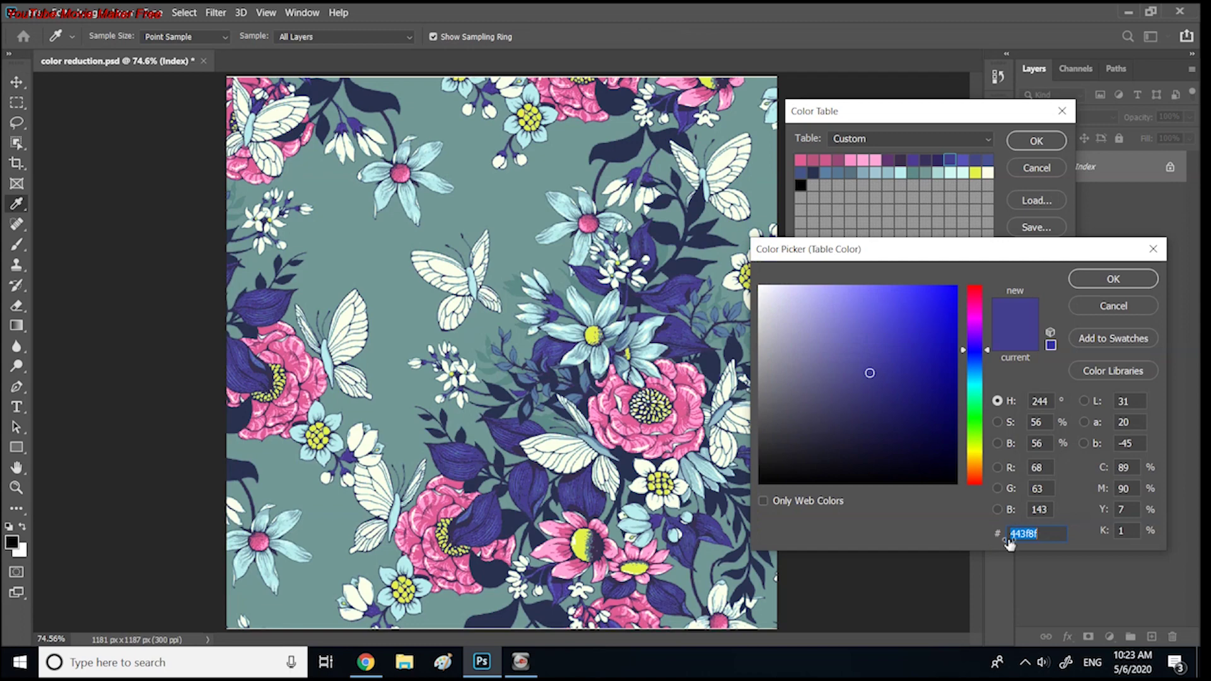
pyautogui.click(1089, 305)
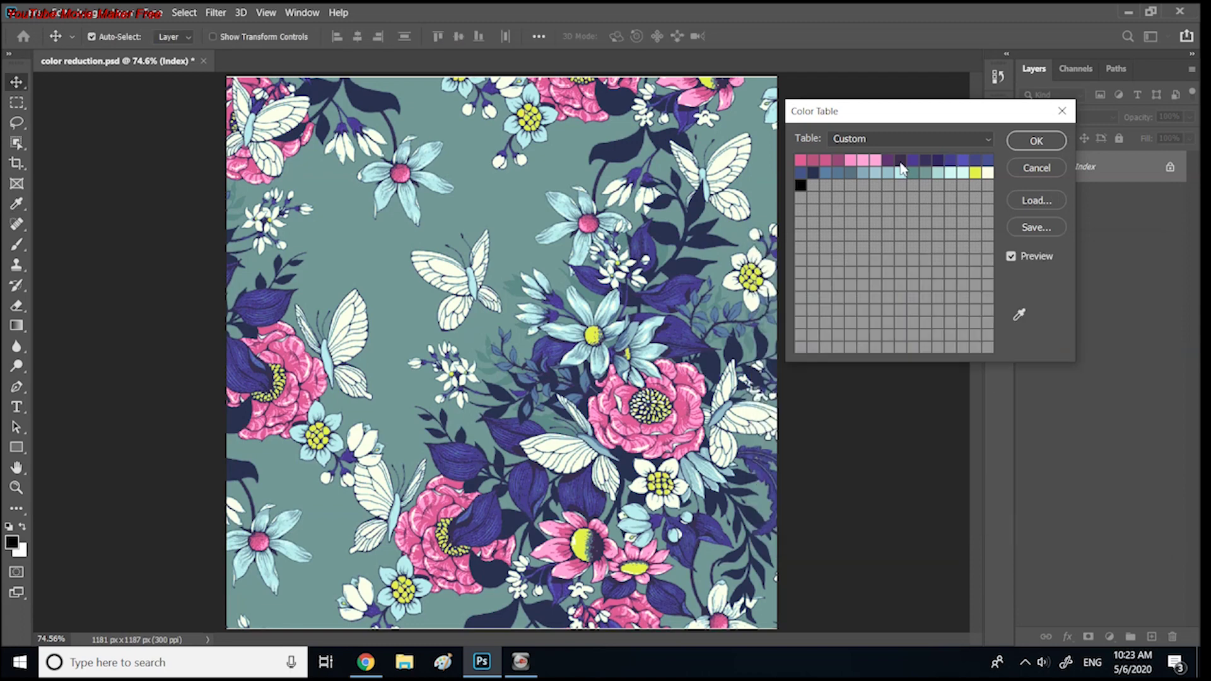
pyautogui.click(914, 165)
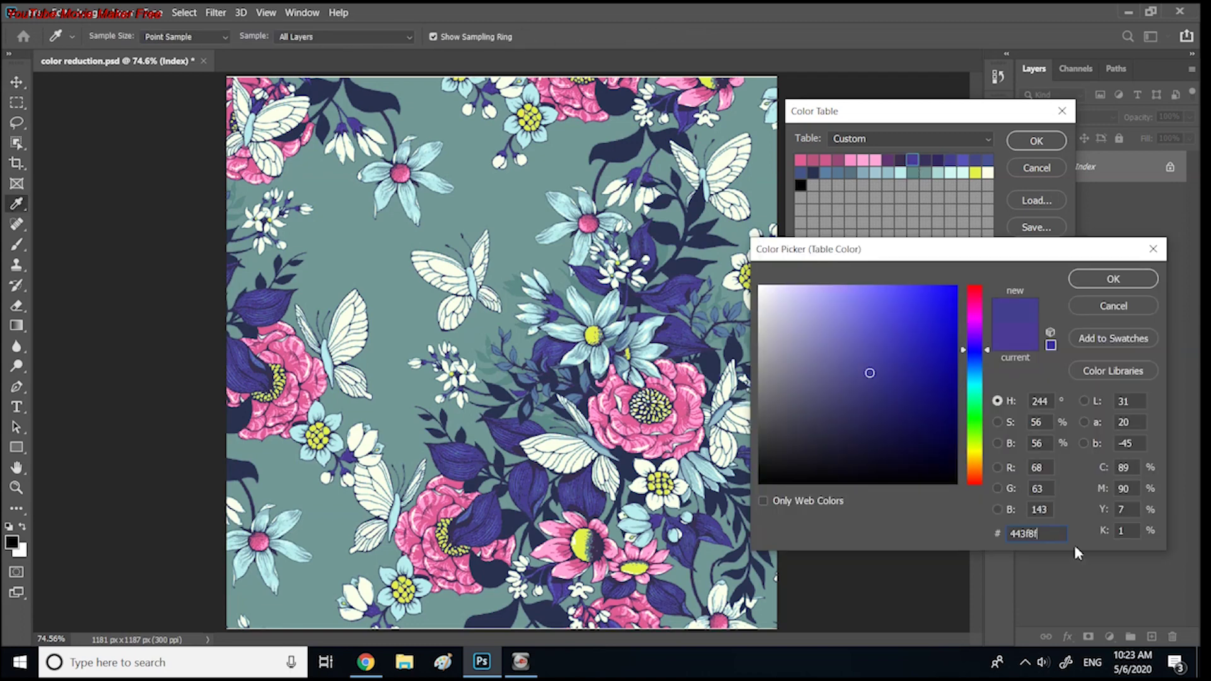
pyautogui.click(1100, 277)
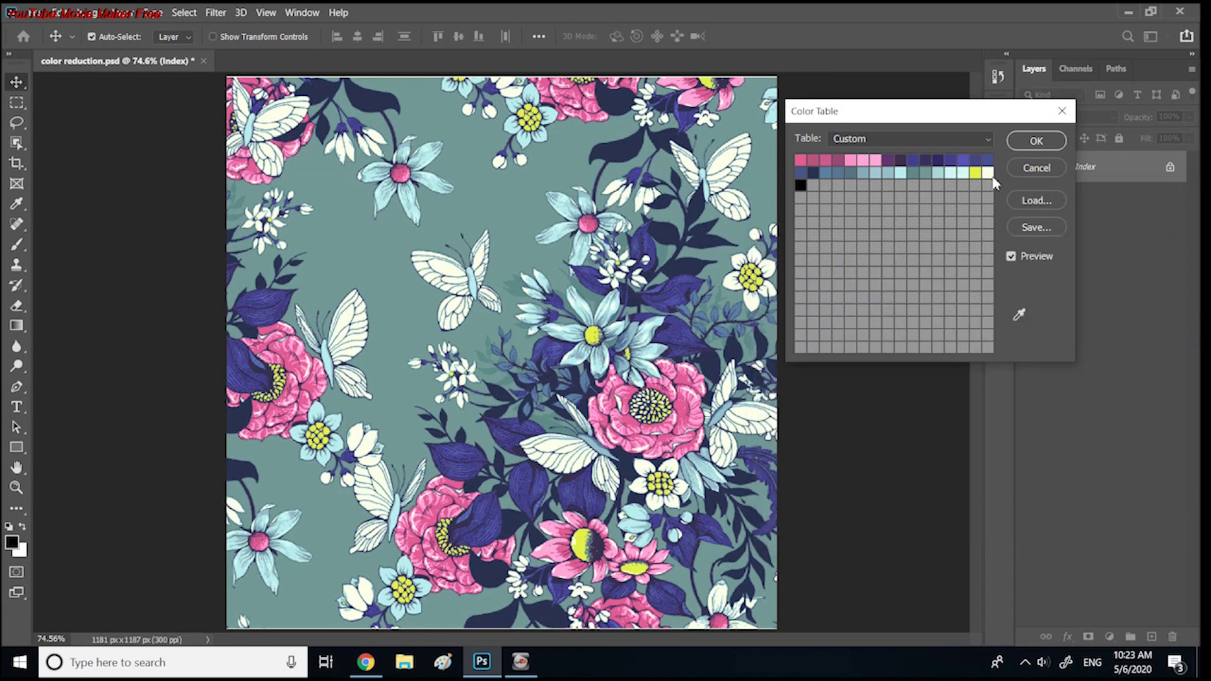
# - Set the second row's thirteenth and ninth pale aqua swatches to d3fbf3, the color value of that row's fourteenth swatch
pyautogui.click(963, 174)
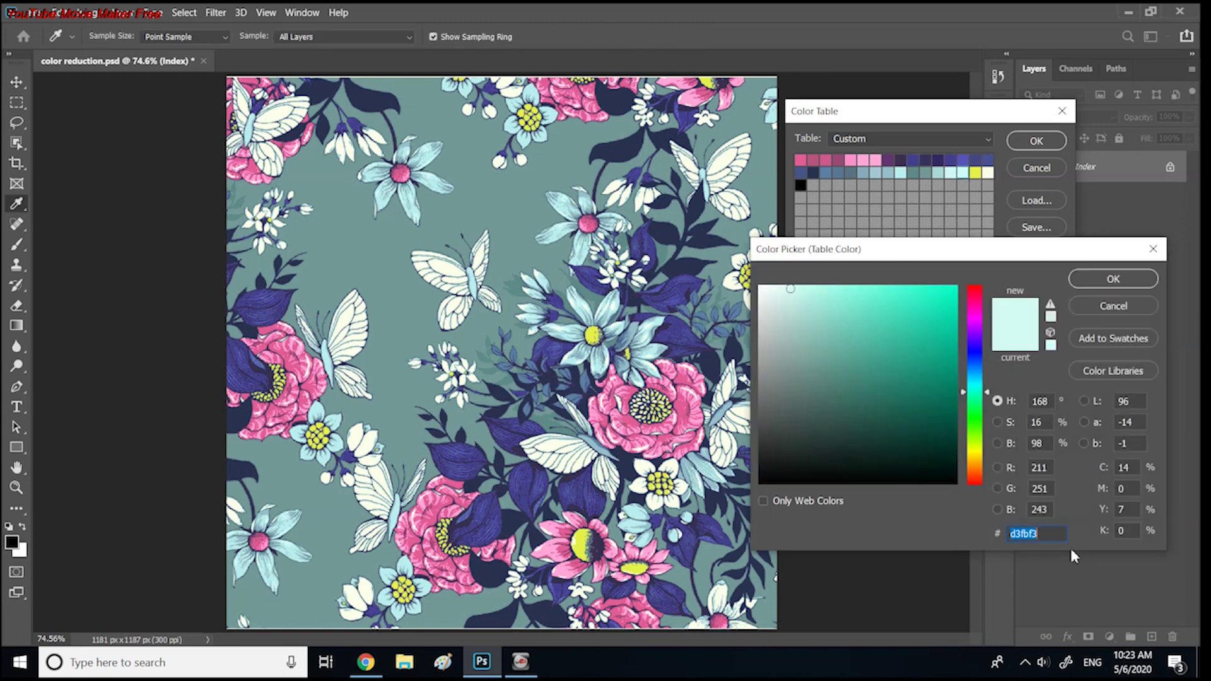
pyautogui.click(1111, 279)
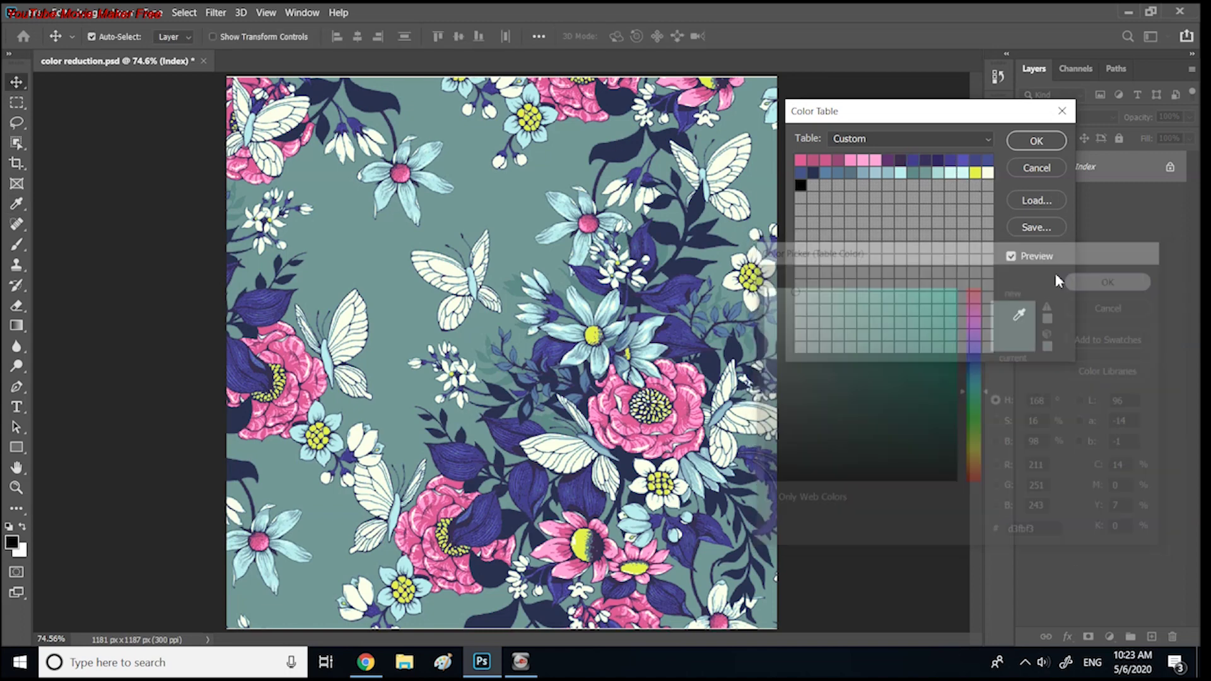
pyautogui.click(946, 175)
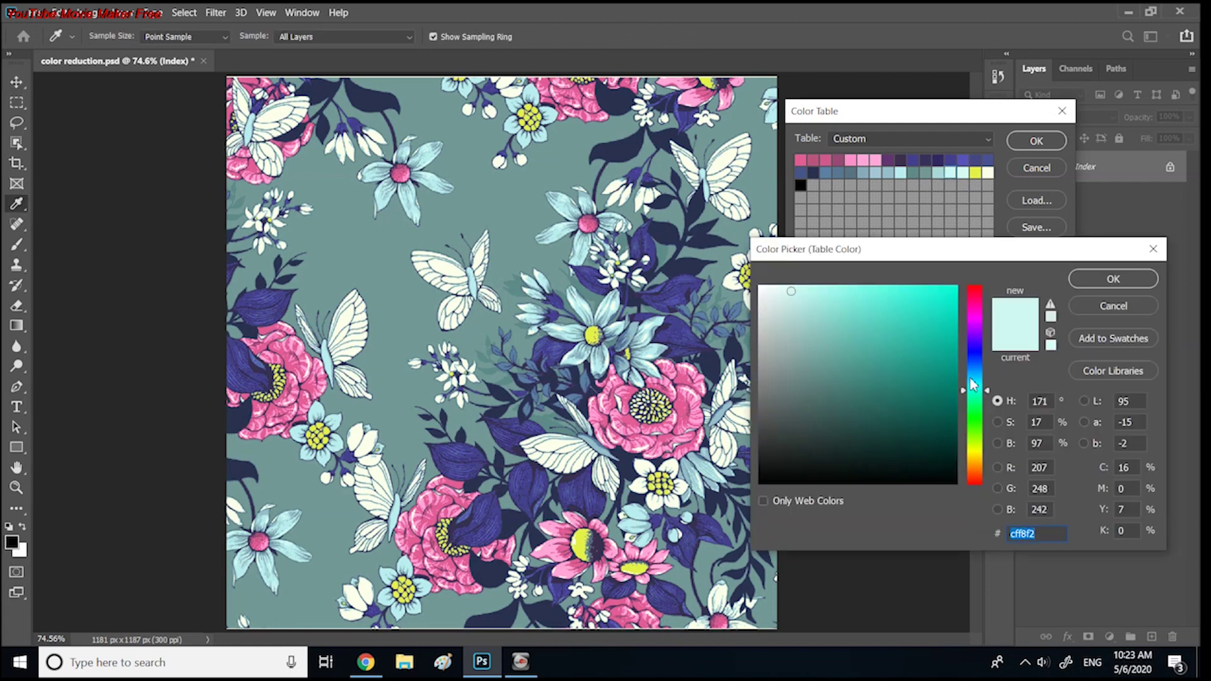
pyautogui.click(1113, 279)
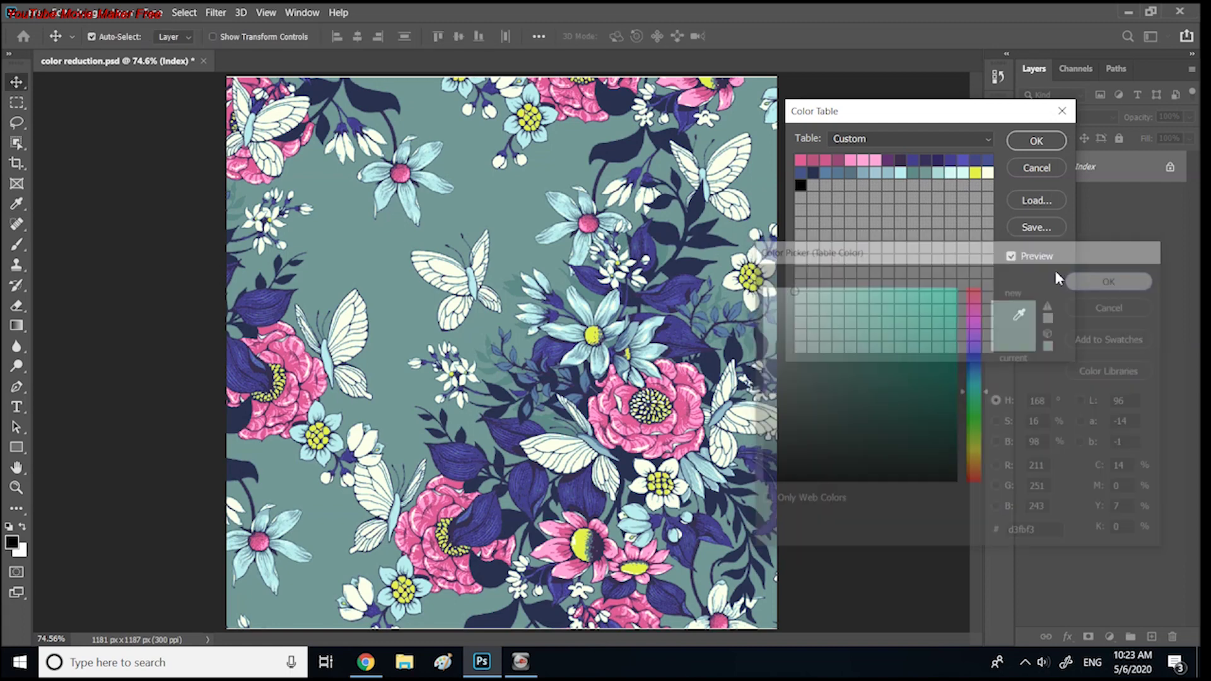
pyautogui.click(902, 175)
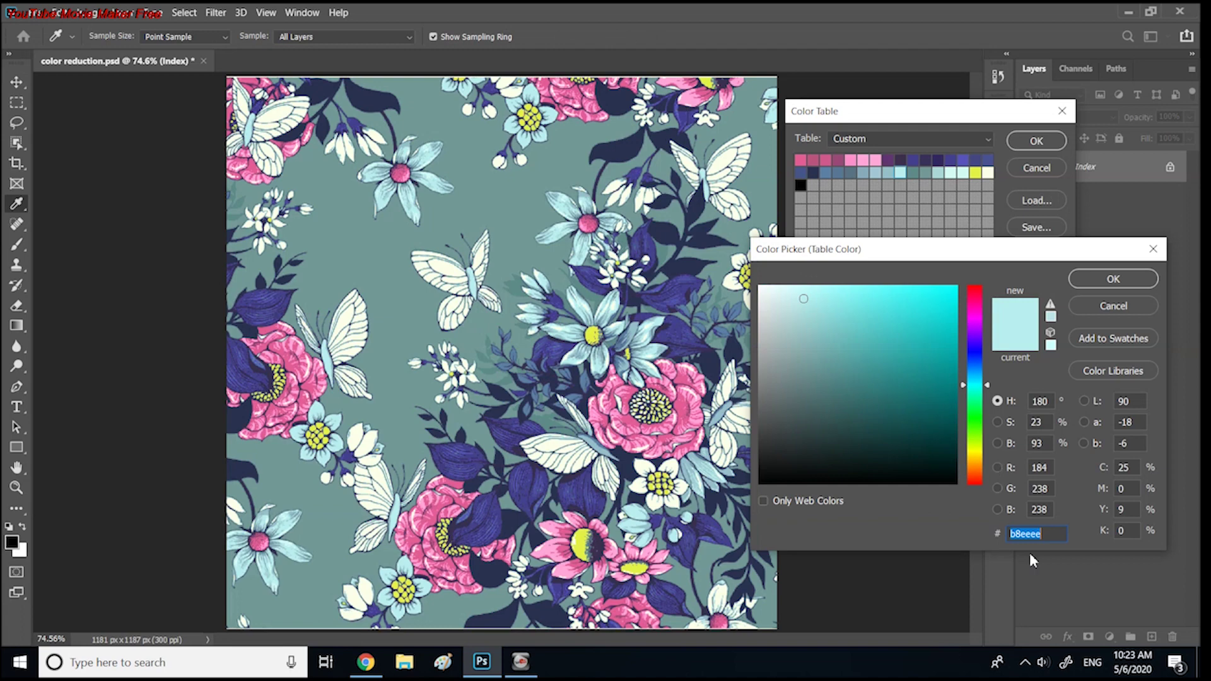
pyautogui.click(1106, 278)
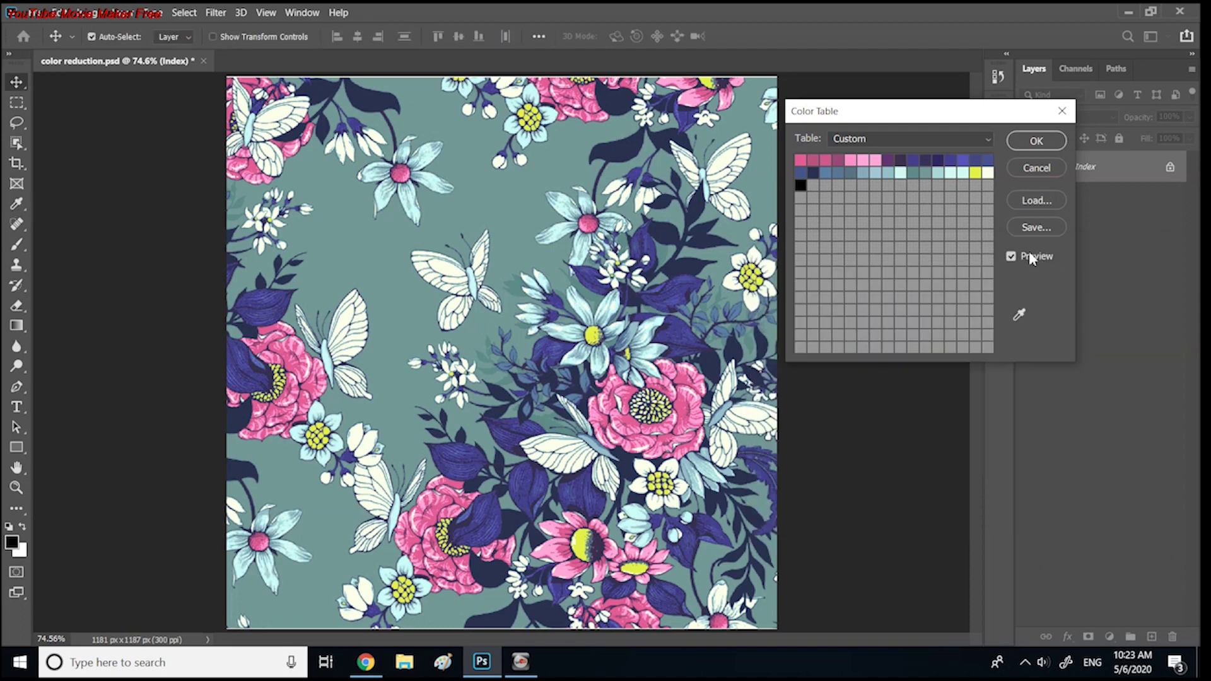
# - Set the second row's eighth light blue swatch to 86abbb, the color value of that row's sixth swatch
pyautogui.click(863, 176)
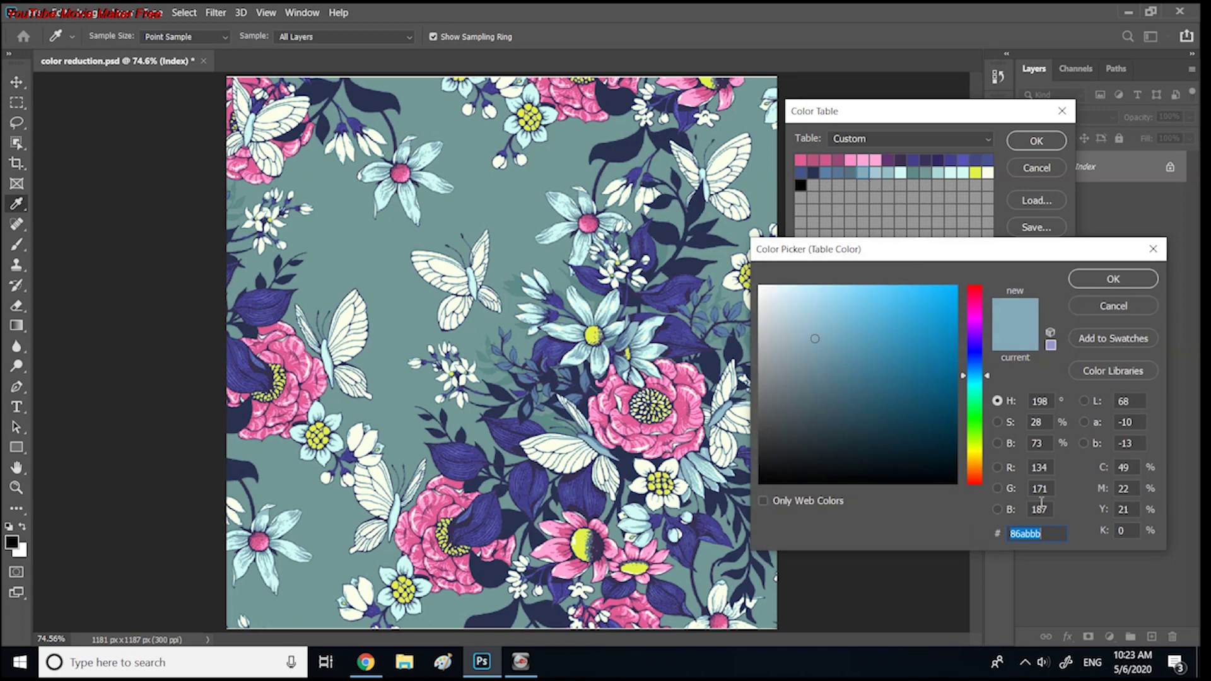
pyautogui.click(1097, 280)
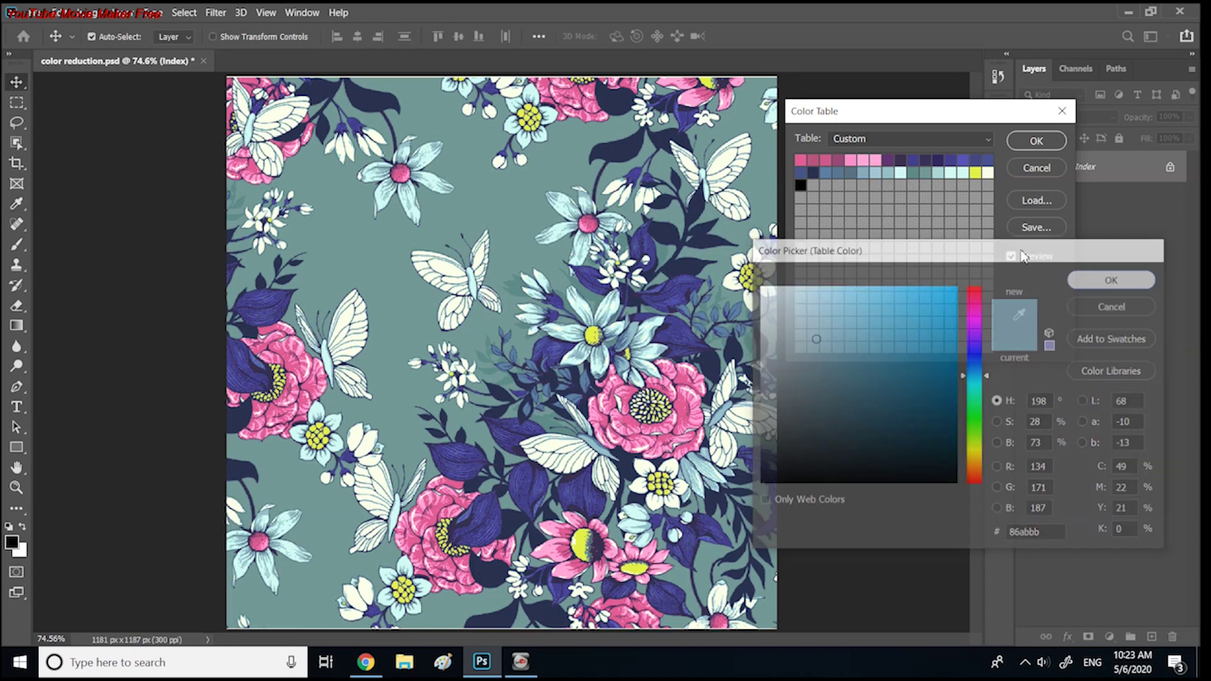
pyautogui.click(886, 178)
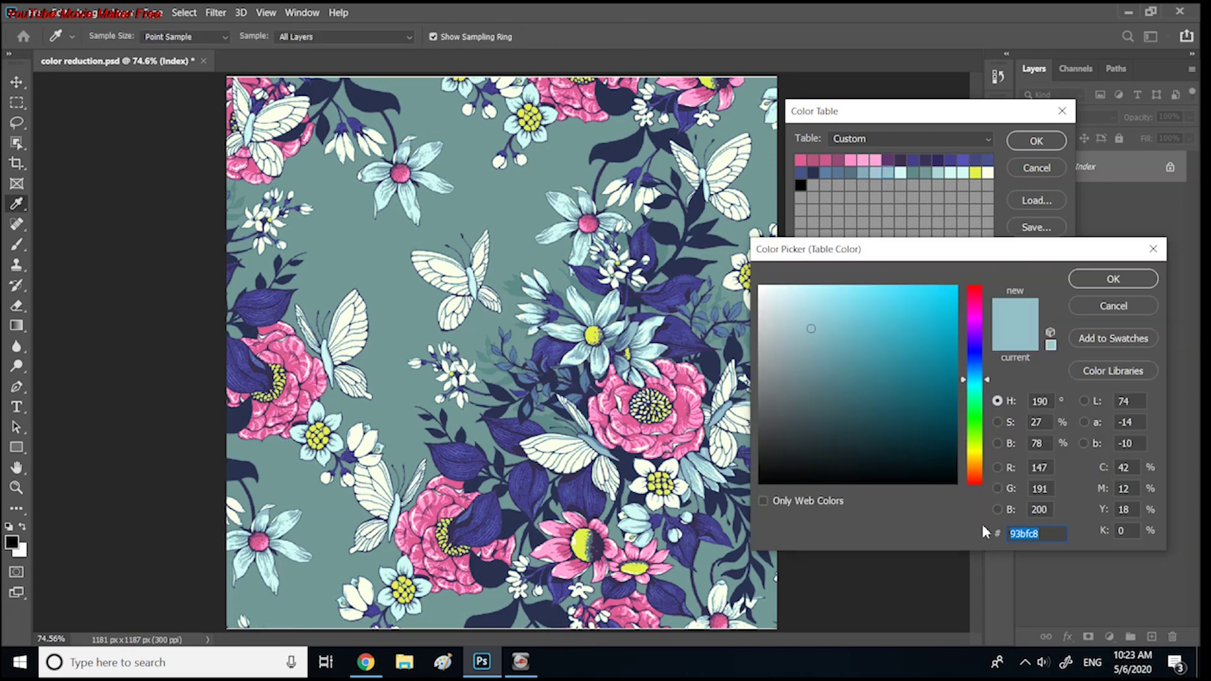
pyautogui.click(1113, 279)
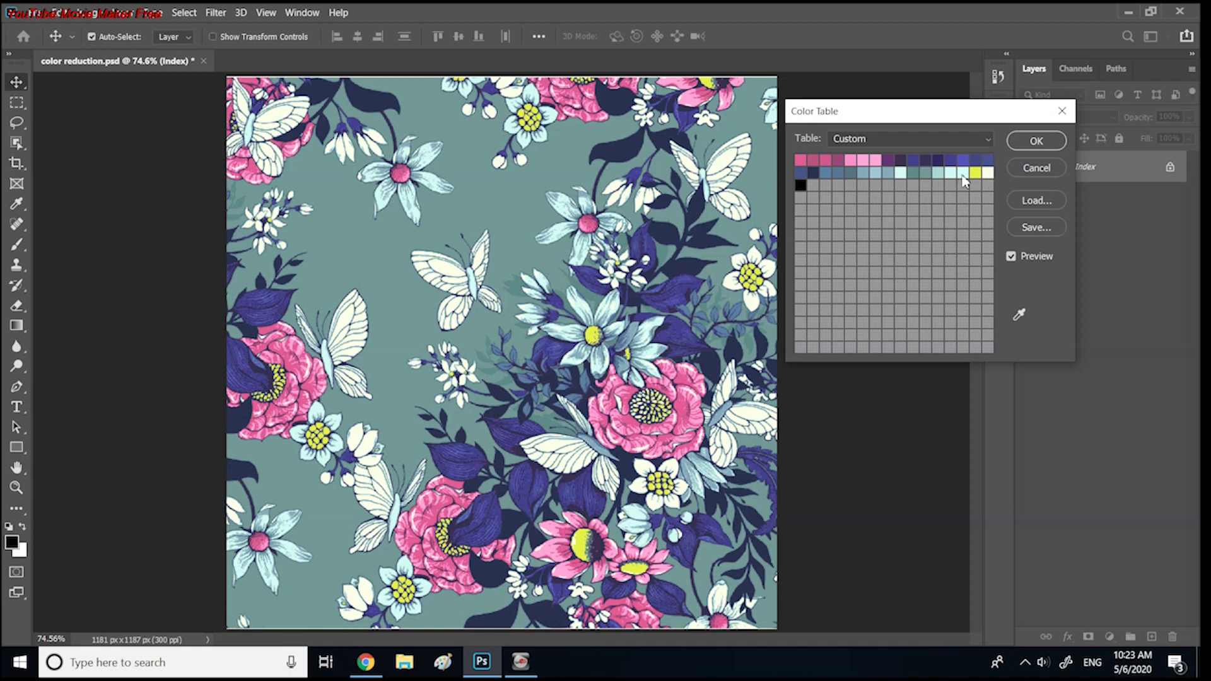
# - Apply the color table, convert the image to RGB Color and re-index it to Indexed Color with the Exact palette
pyautogui.click(1022, 147)
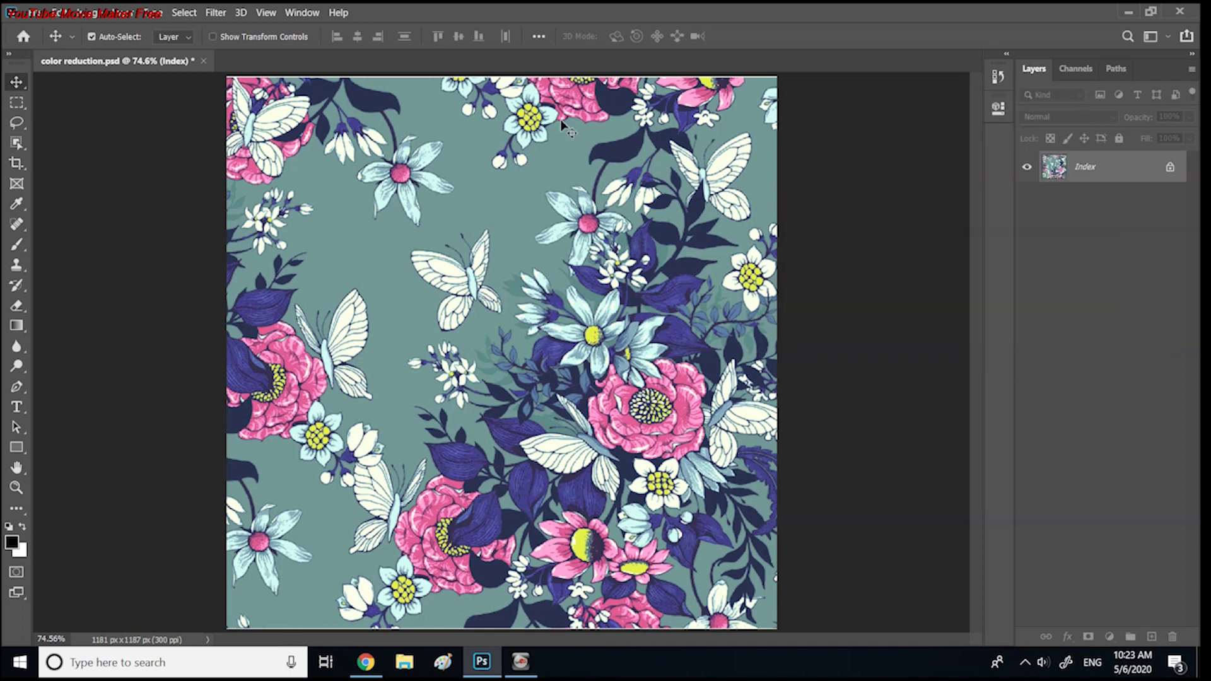
pyautogui.click(104, 14)
pyautogui.moveTo(107, 29)
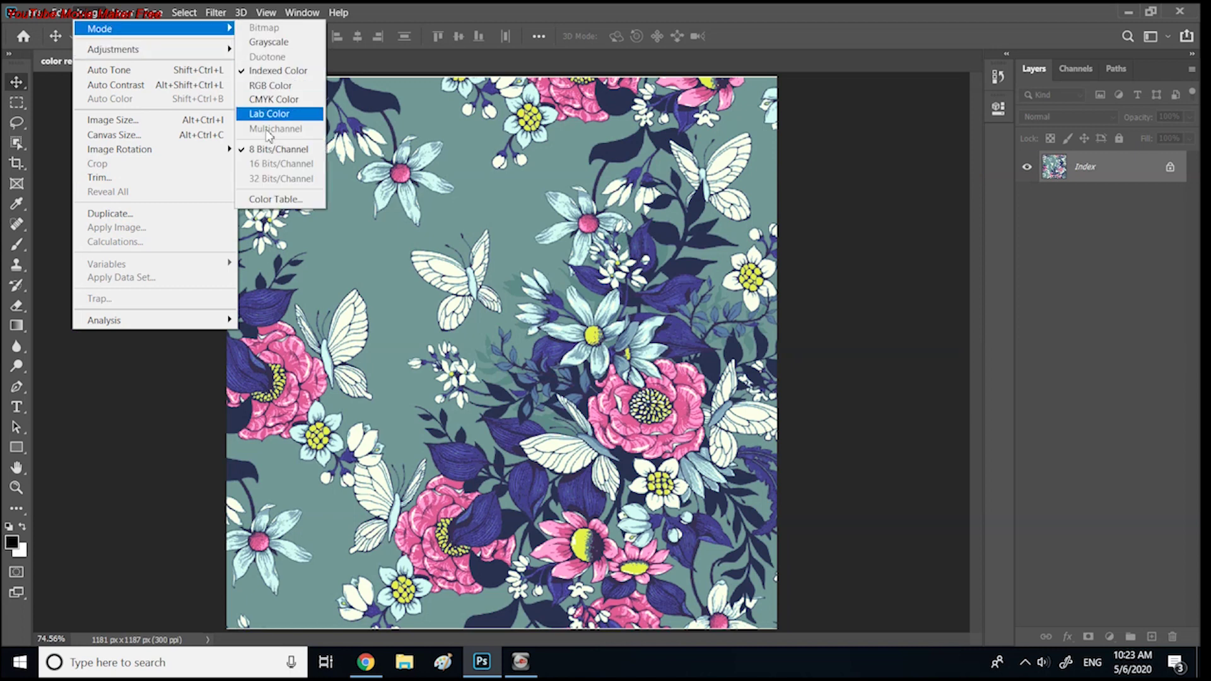
pyautogui.click(268, 85)
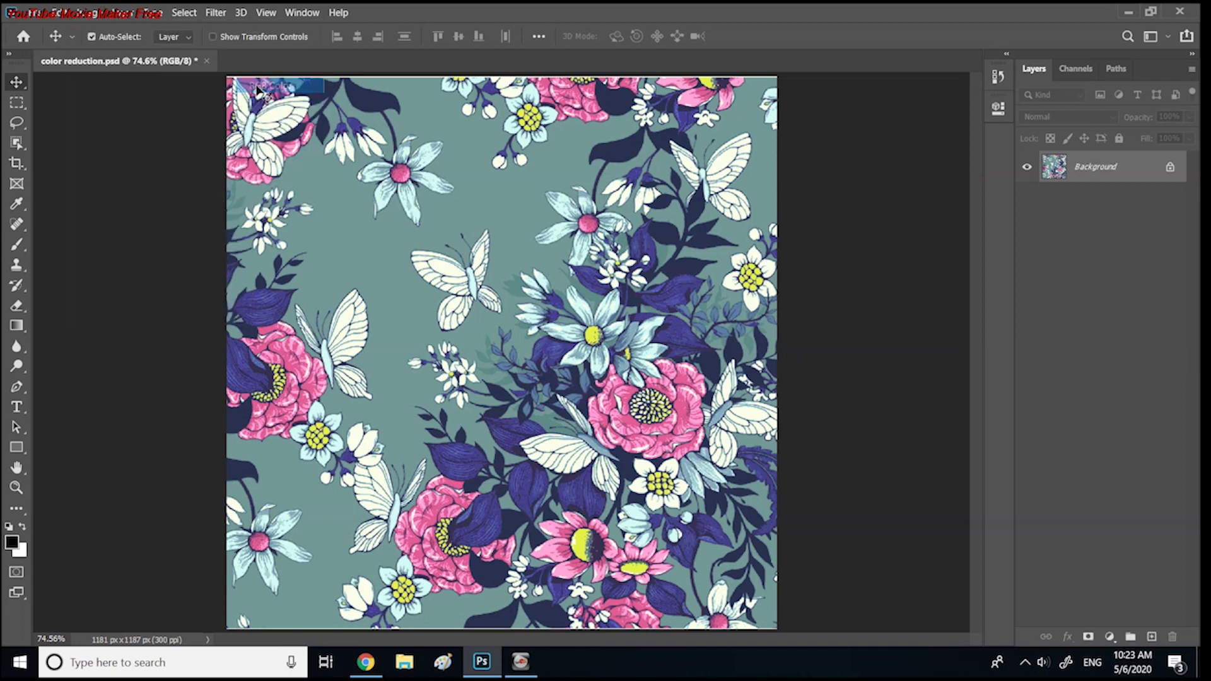
pyautogui.click(88, 13)
pyautogui.moveTo(94, 28)
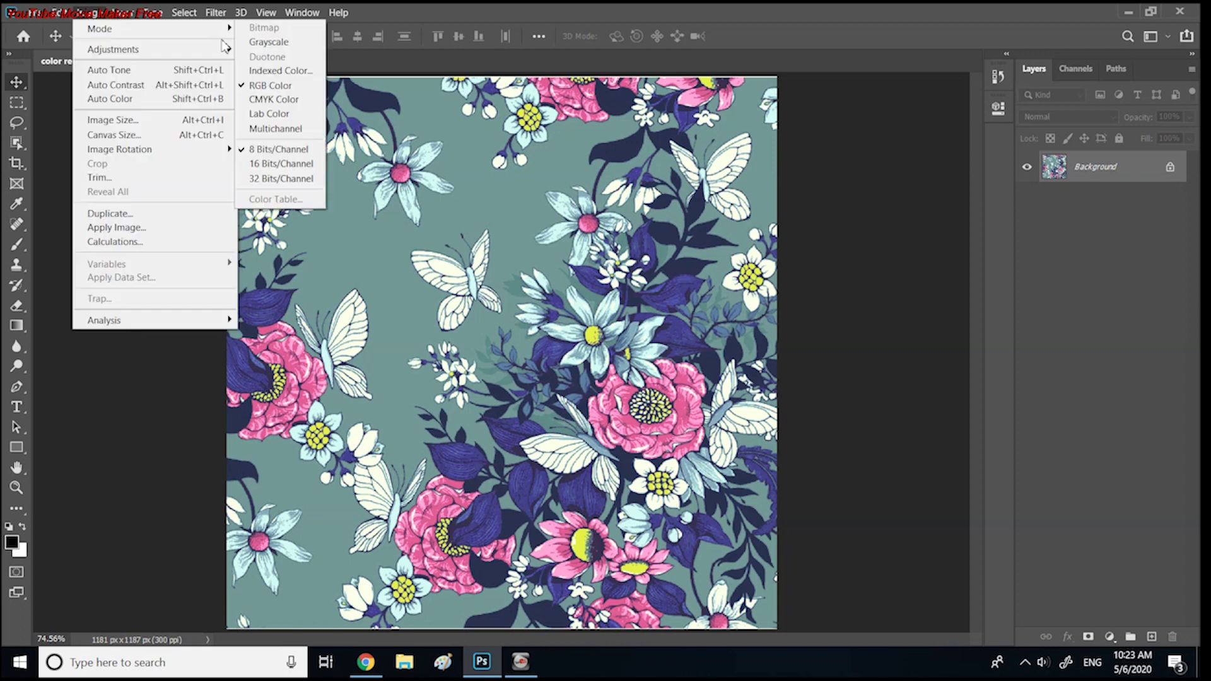
pyautogui.click(258, 71)
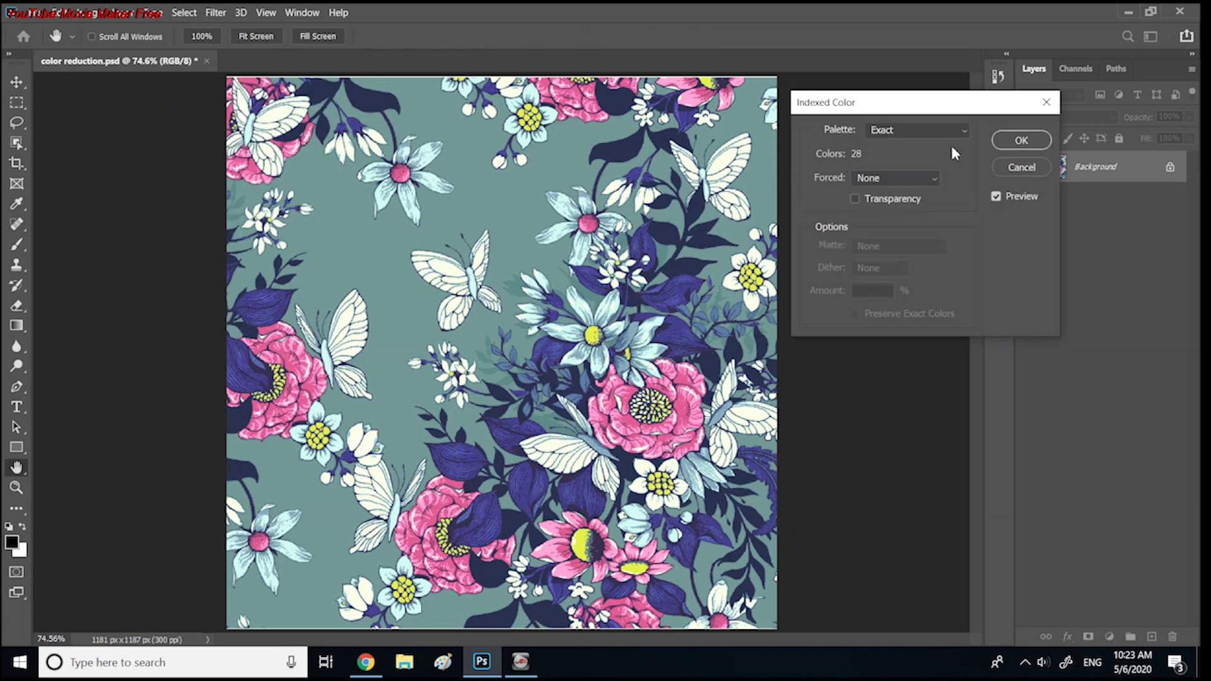
pyautogui.click(996, 141)
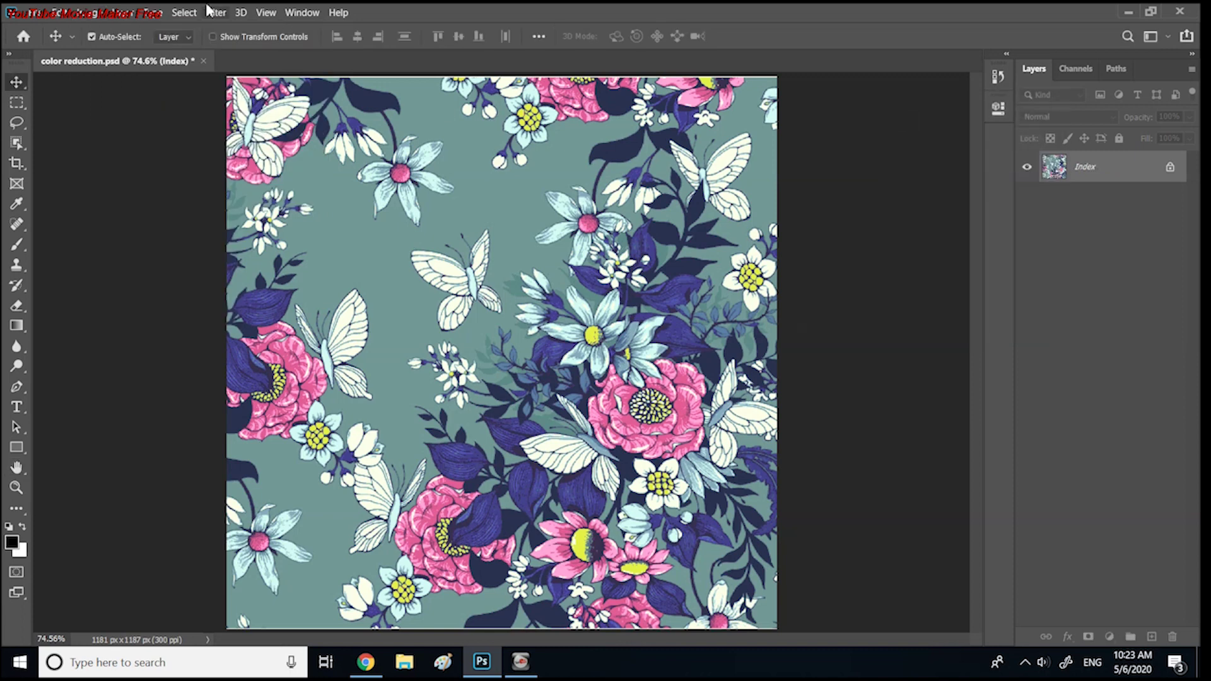
# - In the rebuilt color table, set the first row's fifteenth swatch to 495293, the color value of the fourteenth blue swatch
pyautogui.click(104, 15)
pyautogui.moveTo(112, 29)
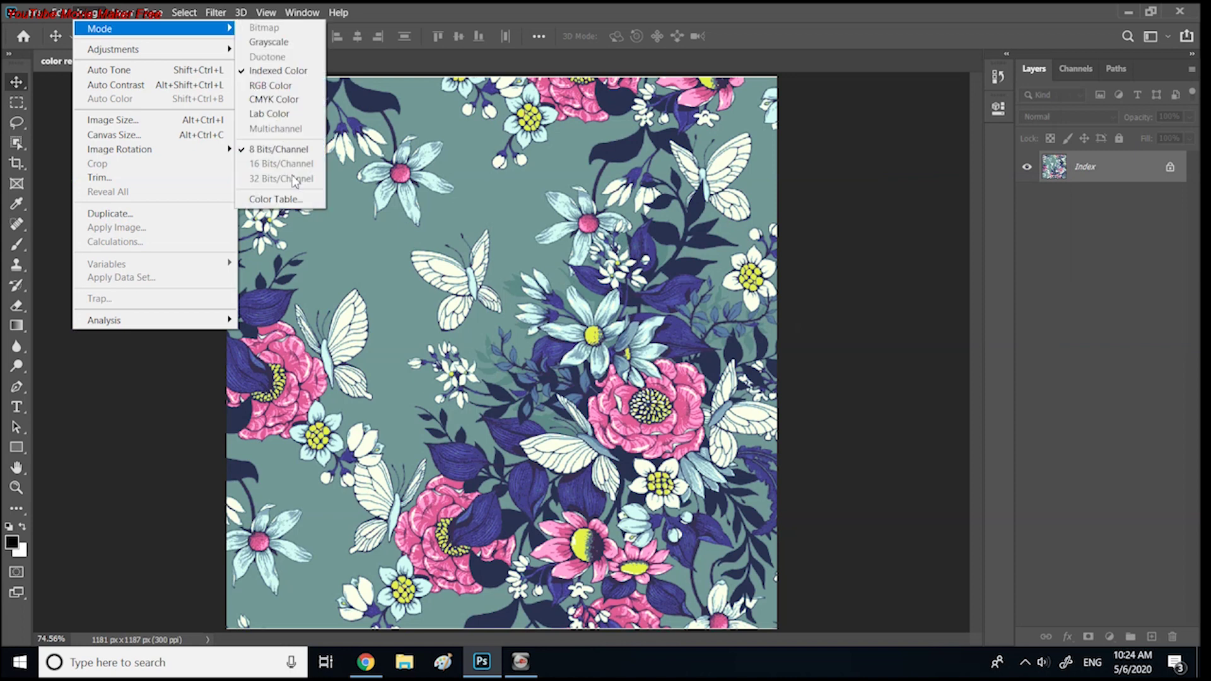
pyautogui.click(297, 200)
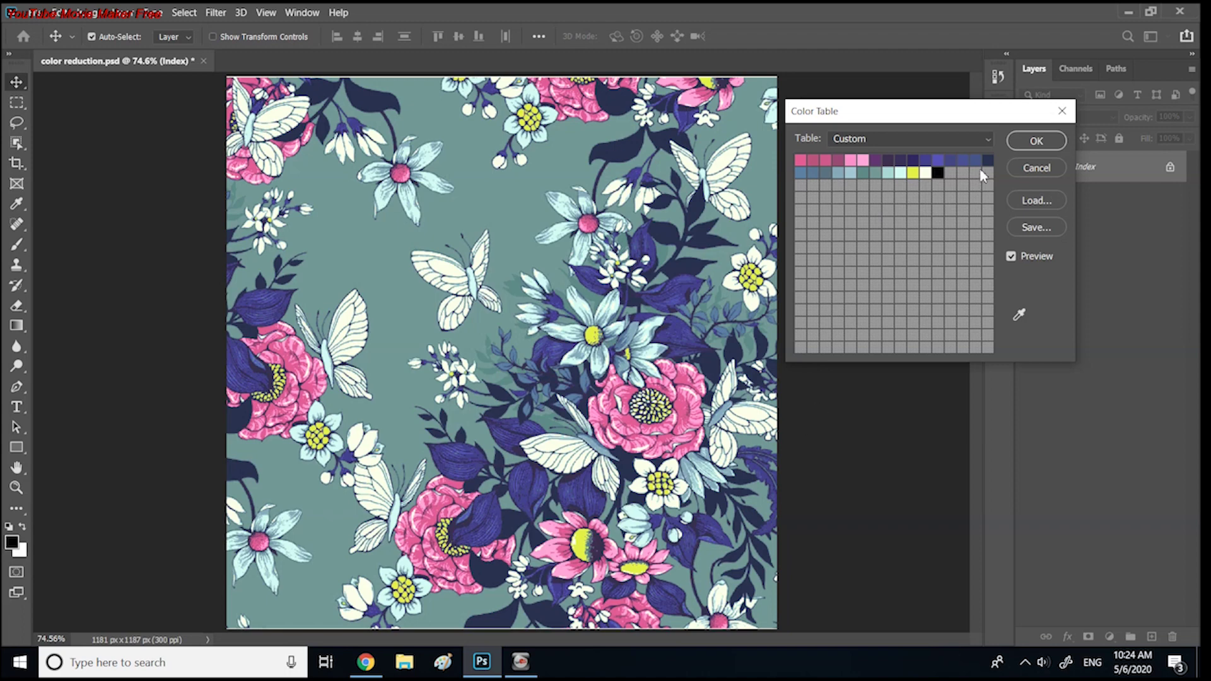
pyautogui.click(963, 161)
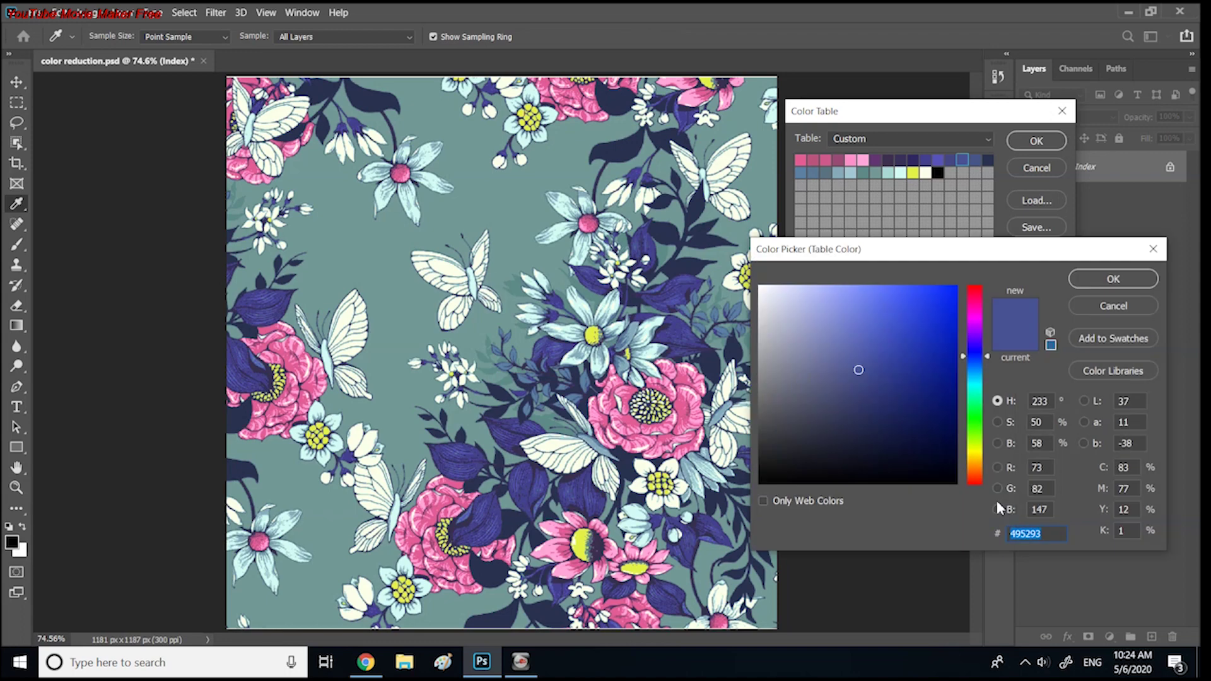
pyautogui.click(1102, 288)
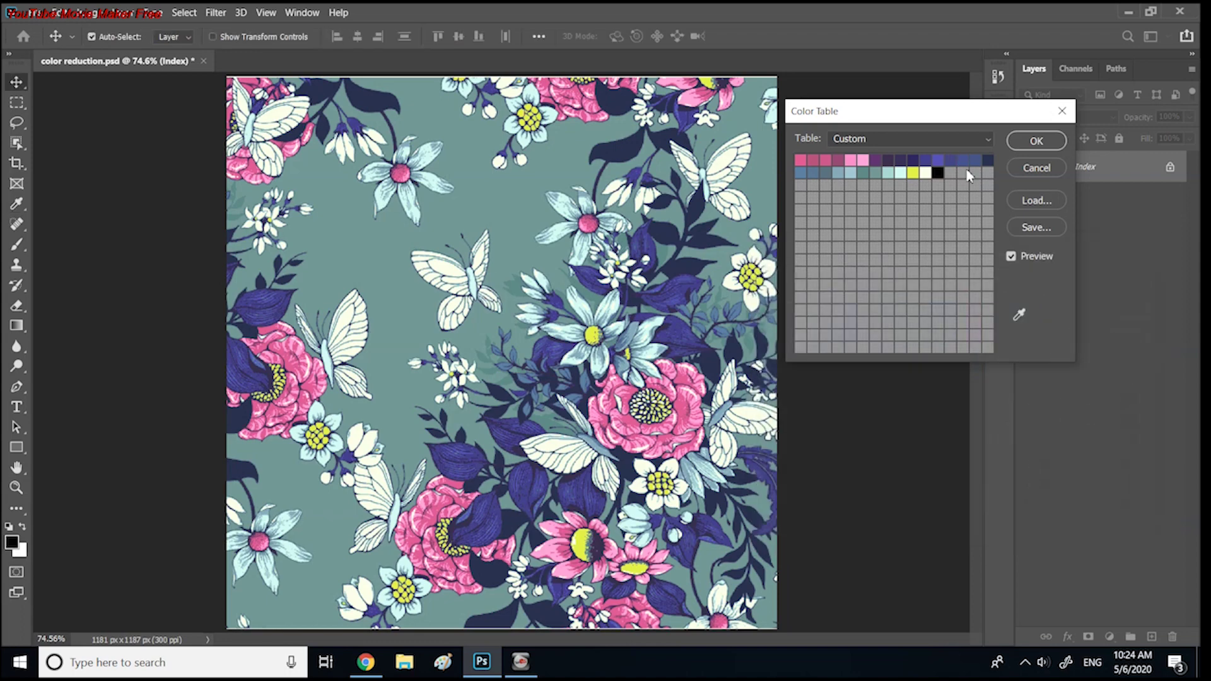
pyautogui.click(975, 160)
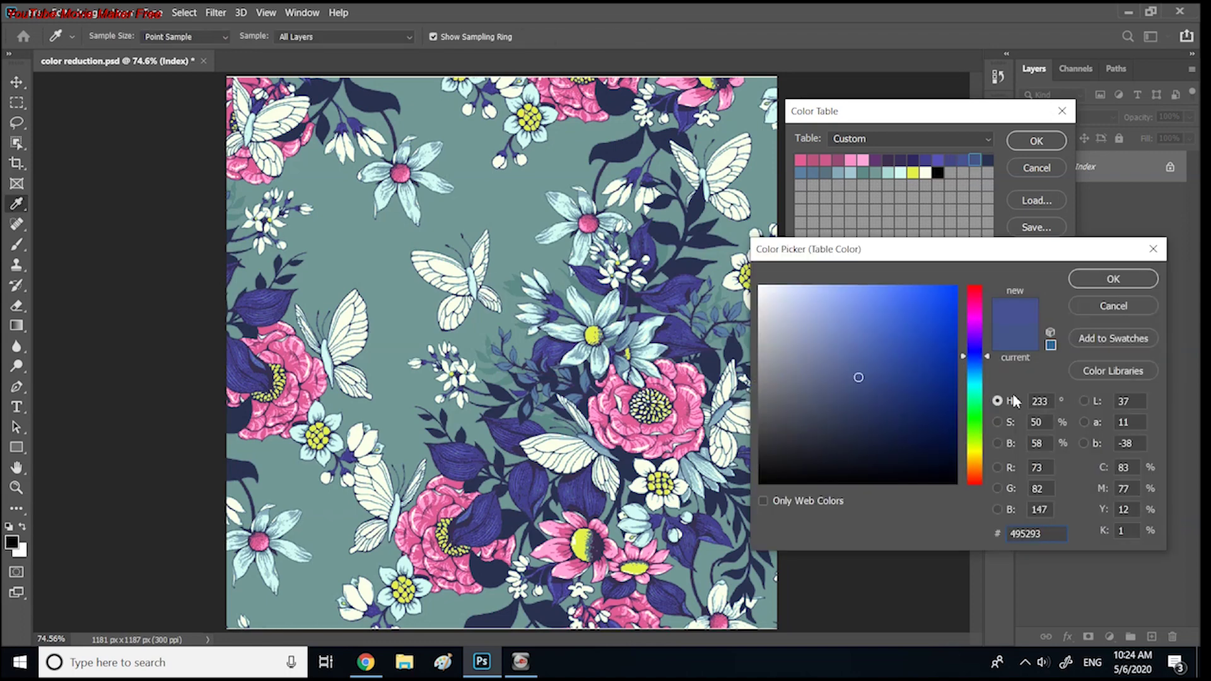
pyautogui.click(1100, 276)
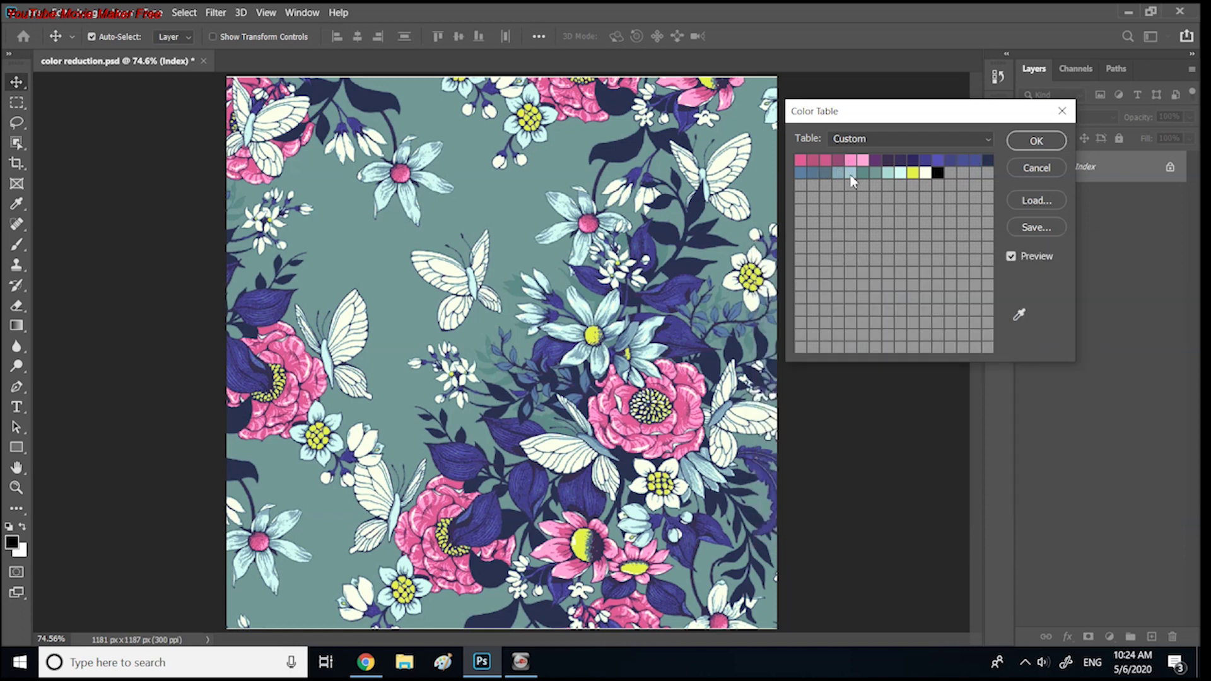
# - Check the second row's eighth swatch and compare the first row's fourteenth and fifteenth swatches against the value 495293
pyautogui.click(889, 181)
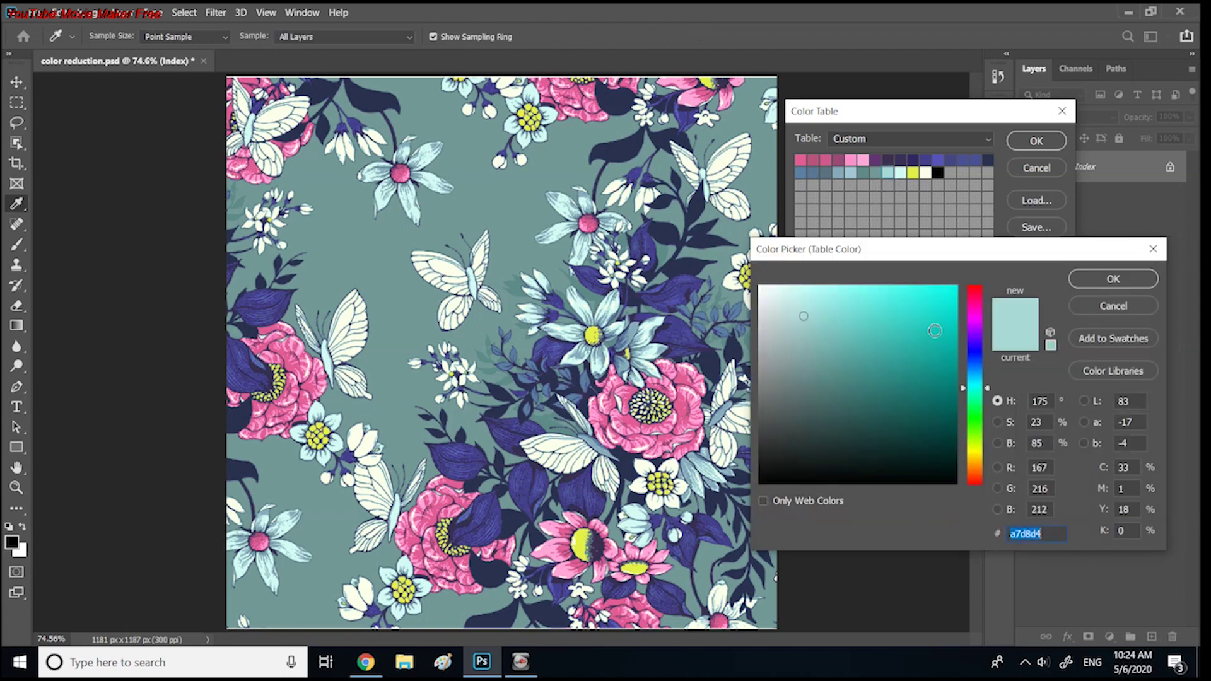
pyautogui.click(1081, 306)
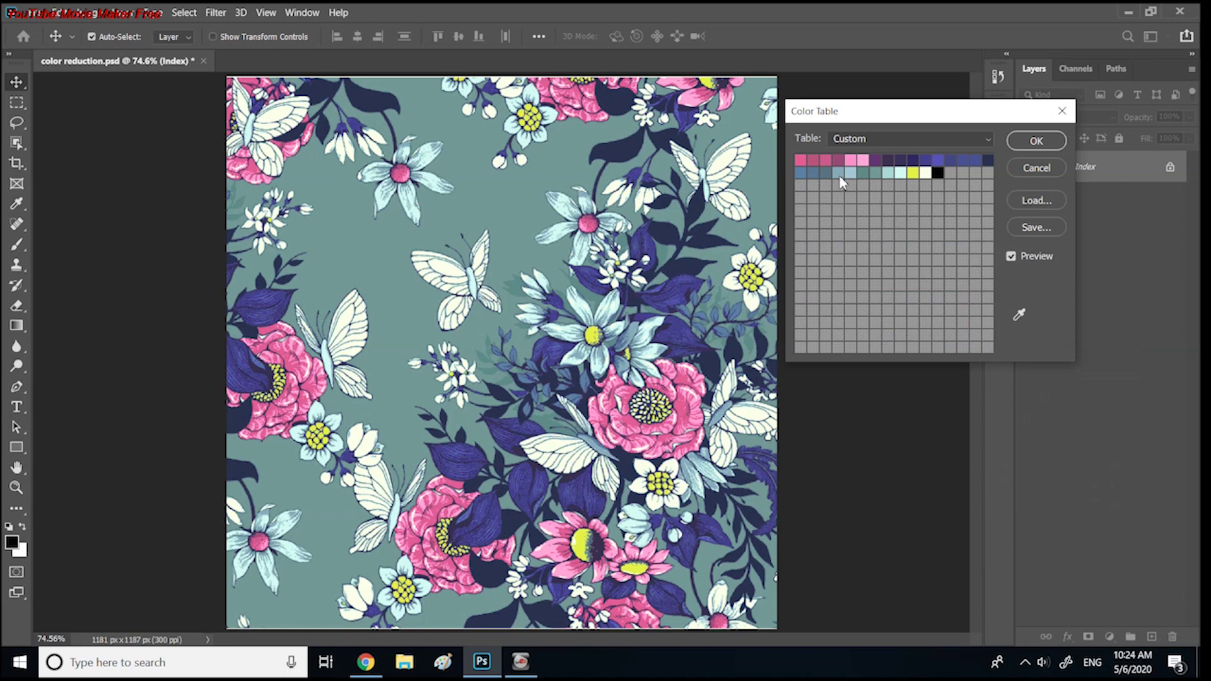
pyautogui.click(962, 159)
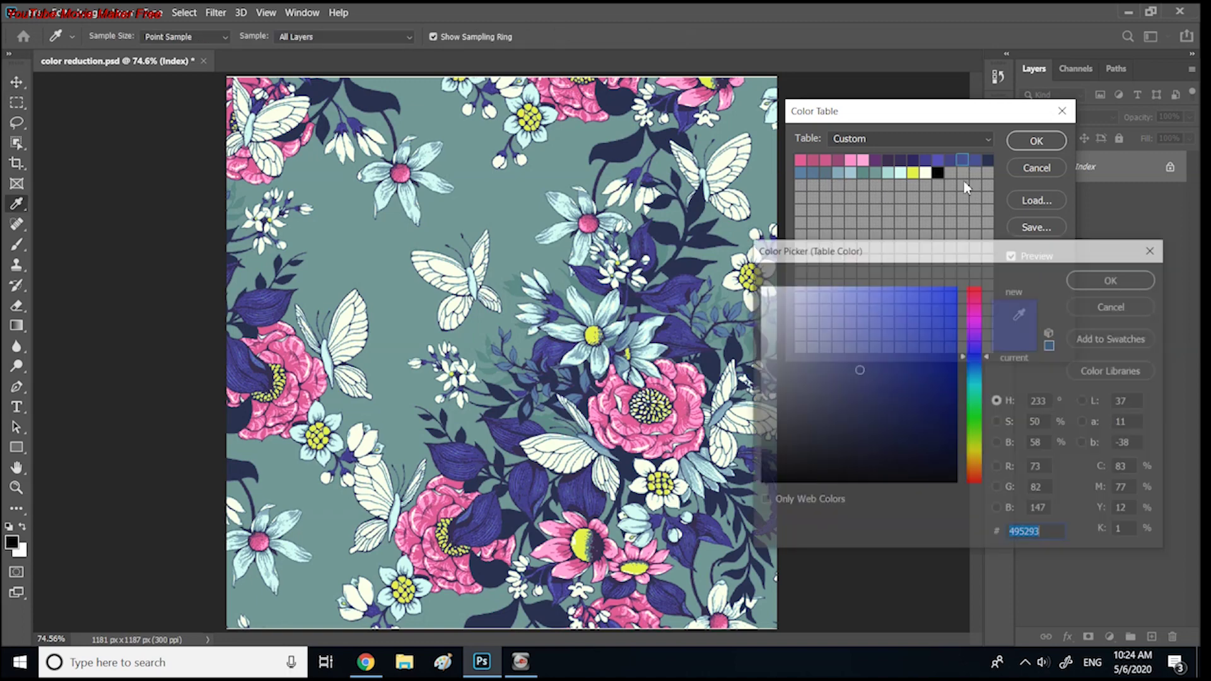
pyautogui.click(1113, 279)
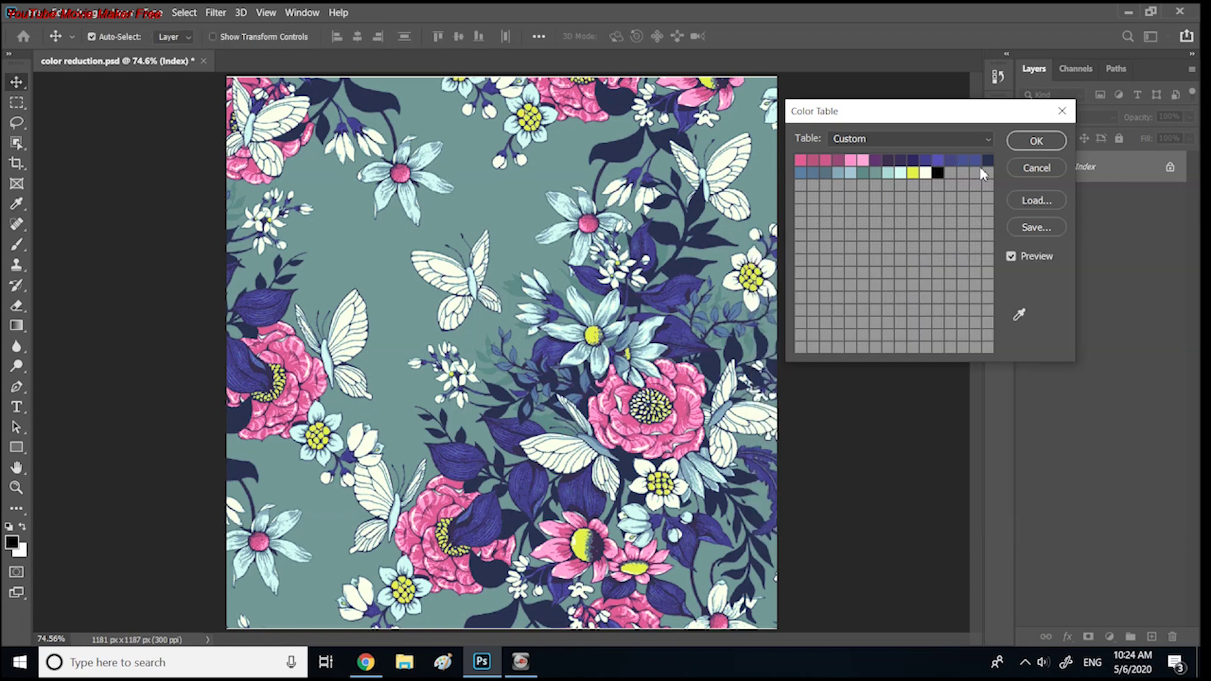
pyautogui.click(974, 165)
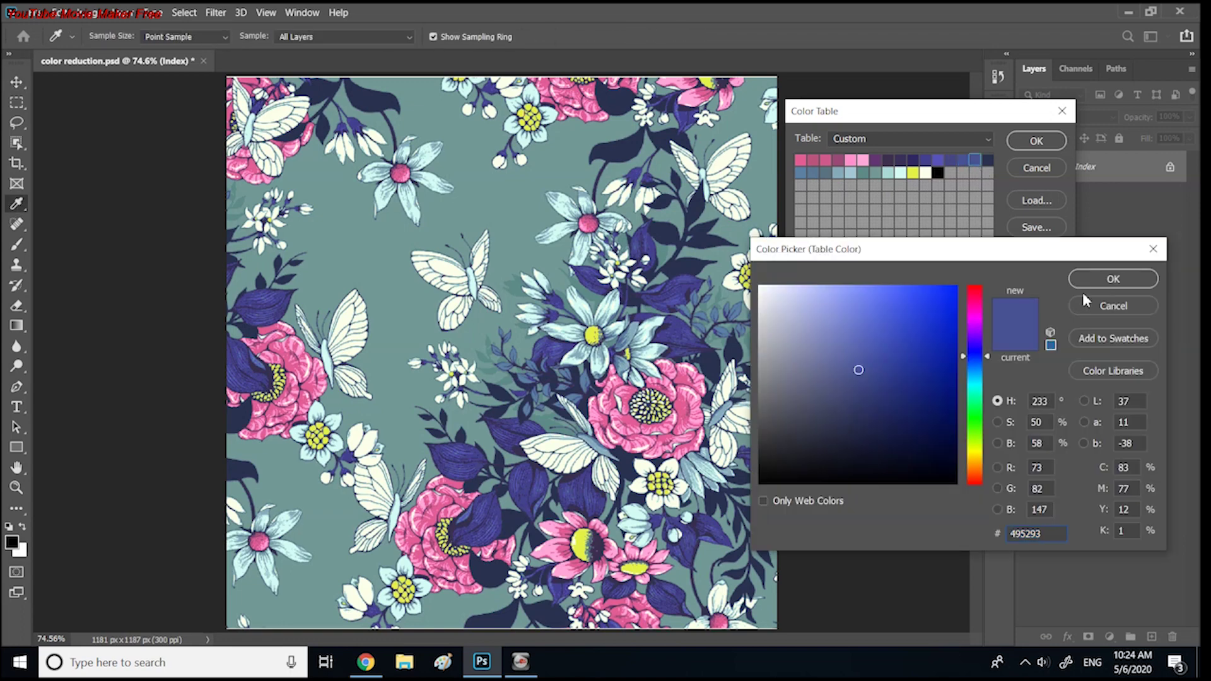
pyautogui.click(1111, 279)
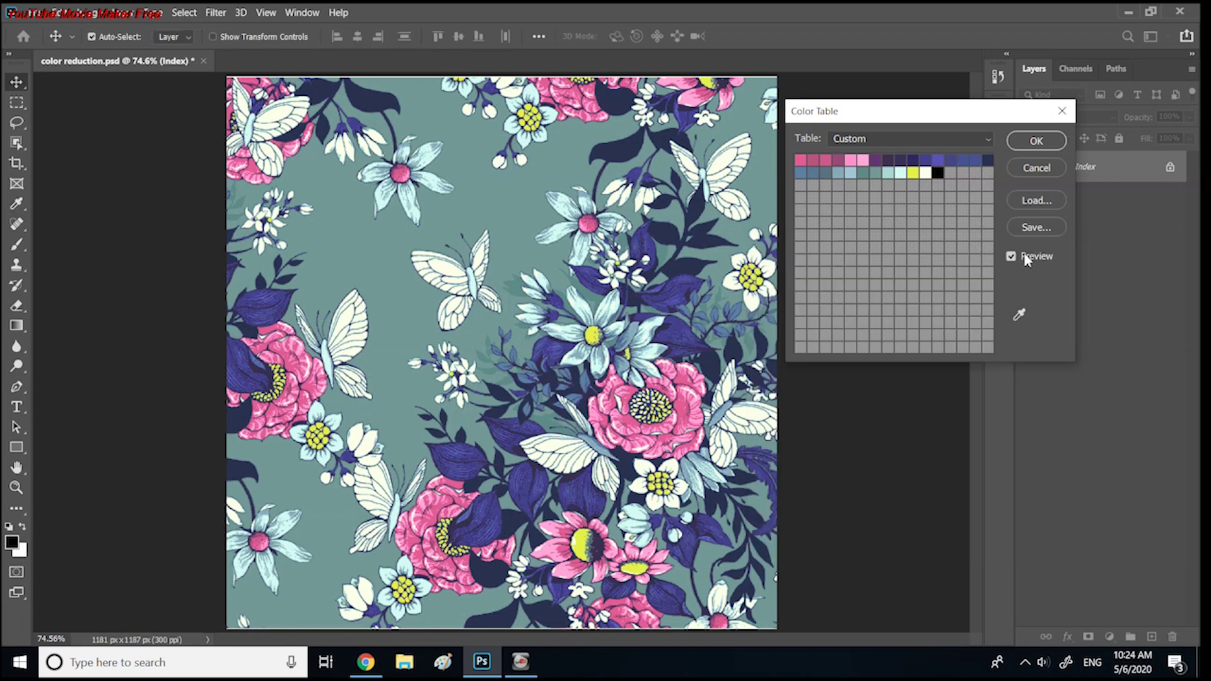
# - Apply the edited color table and convert the image to RGB Color
pyautogui.click(1035, 140)
pyautogui.click(96, 13)
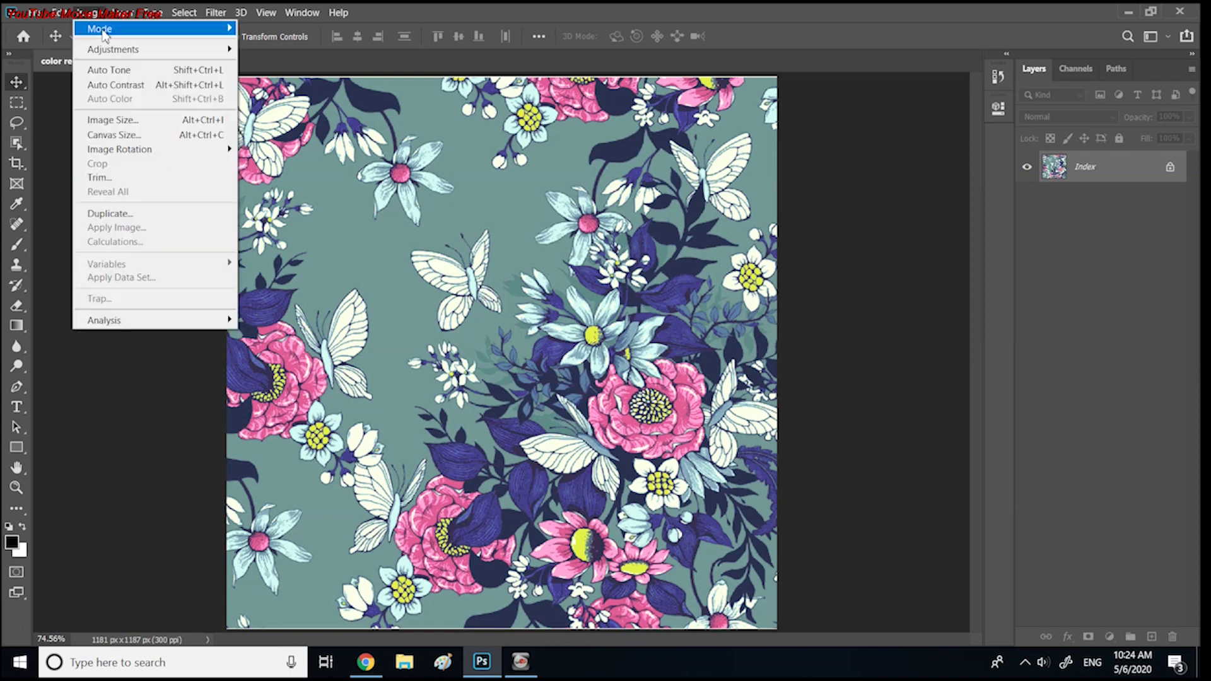
pyautogui.moveTo(158, 29)
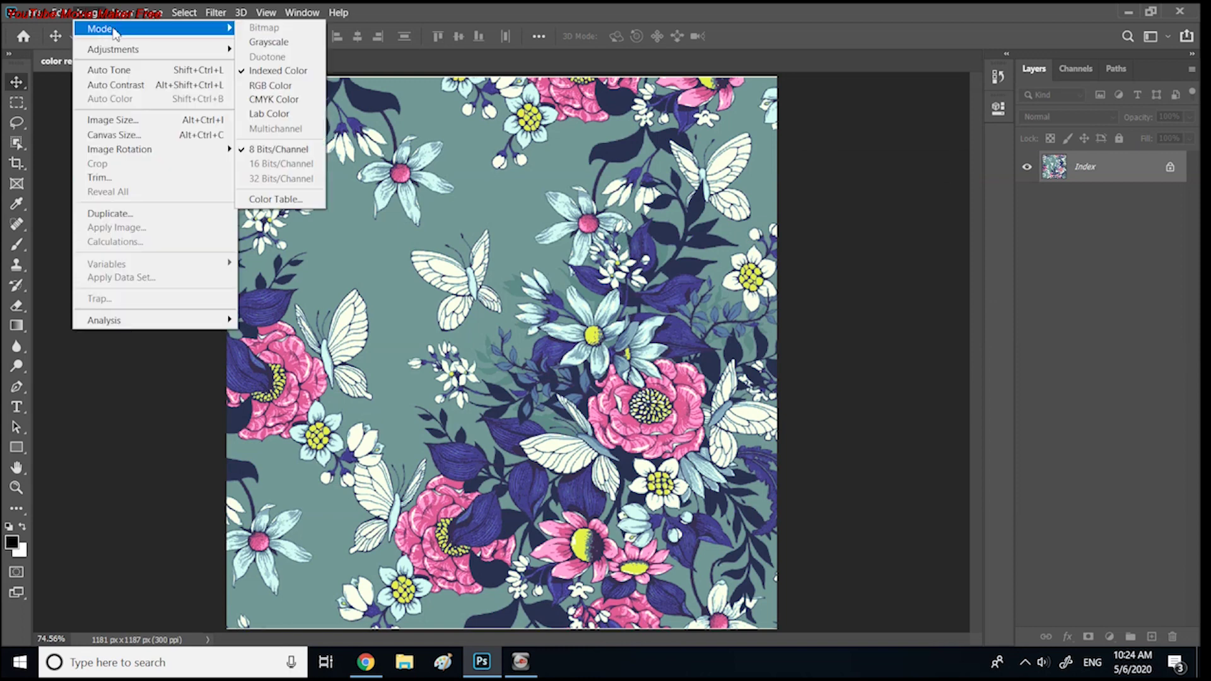
pyautogui.click(271, 85)
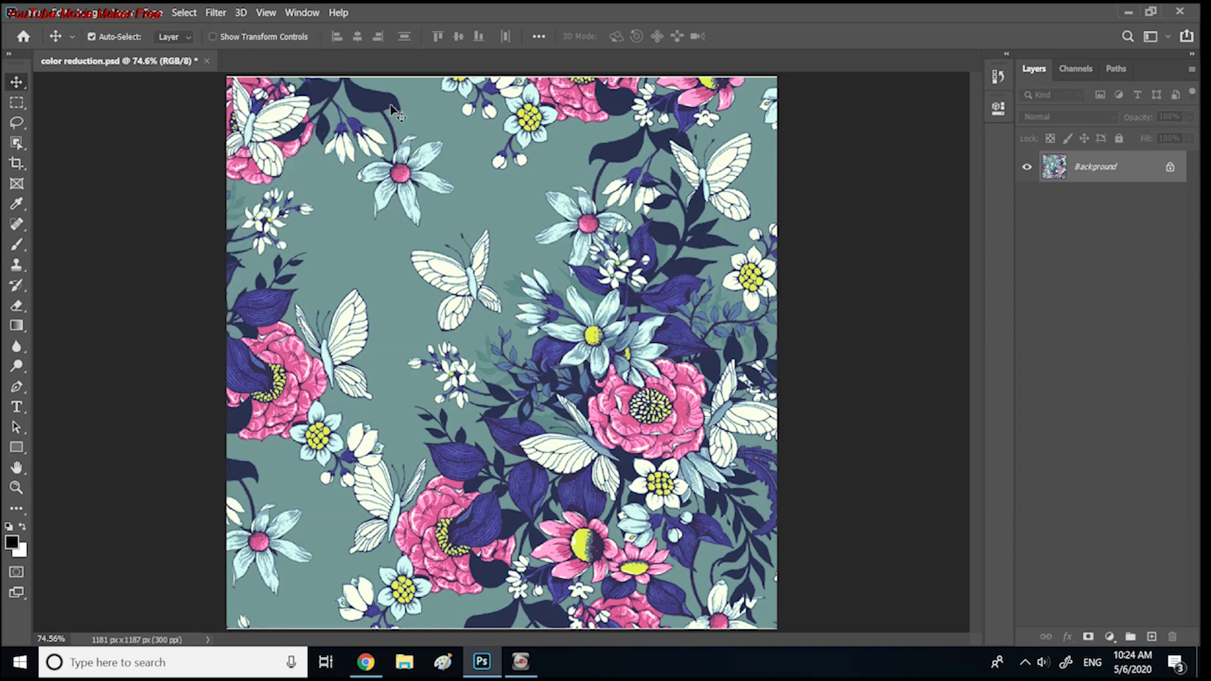
# - Convert the RGB image back to Indexed Color with the Exact palette and no forced colors
pyautogui.click(95, 12)
pyautogui.moveTo(113, 35)
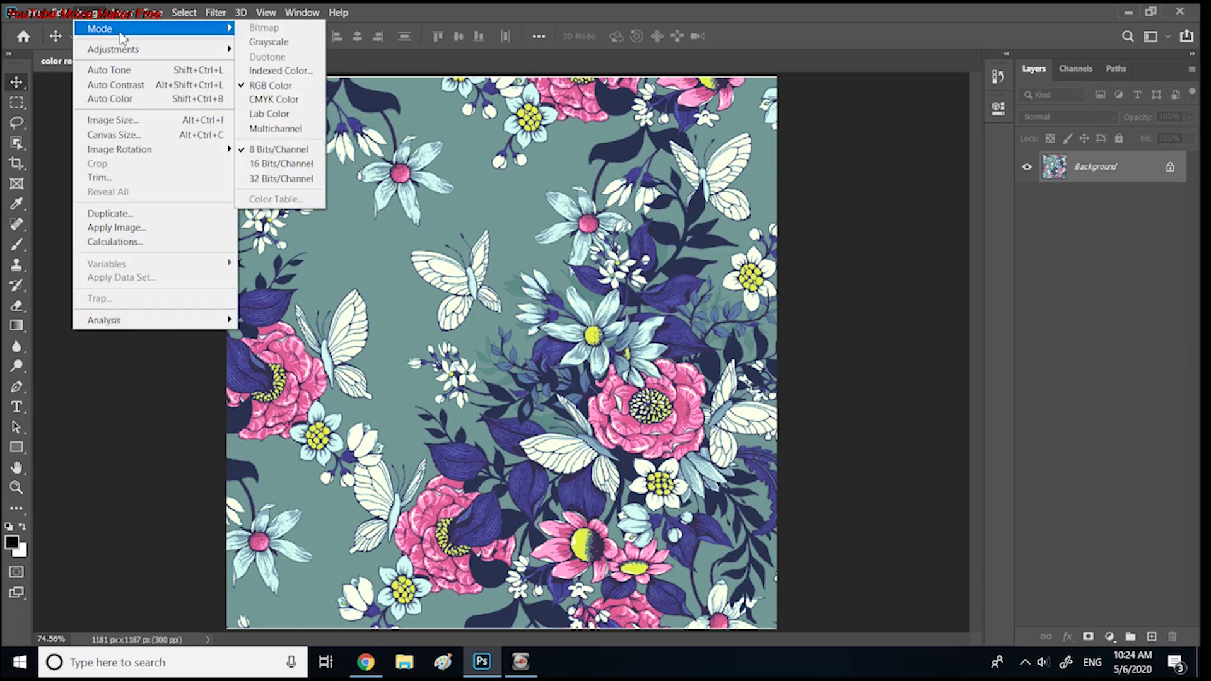
pyautogui.click(264, 70)
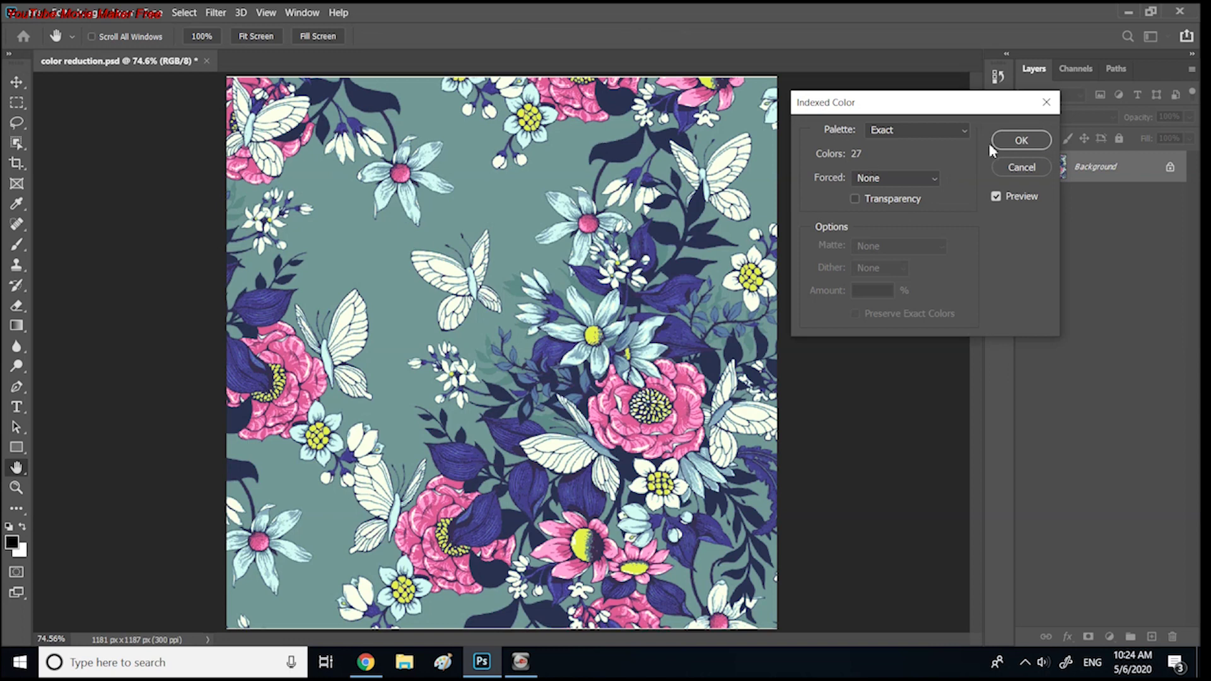
pyautogui.click(1017, 140)
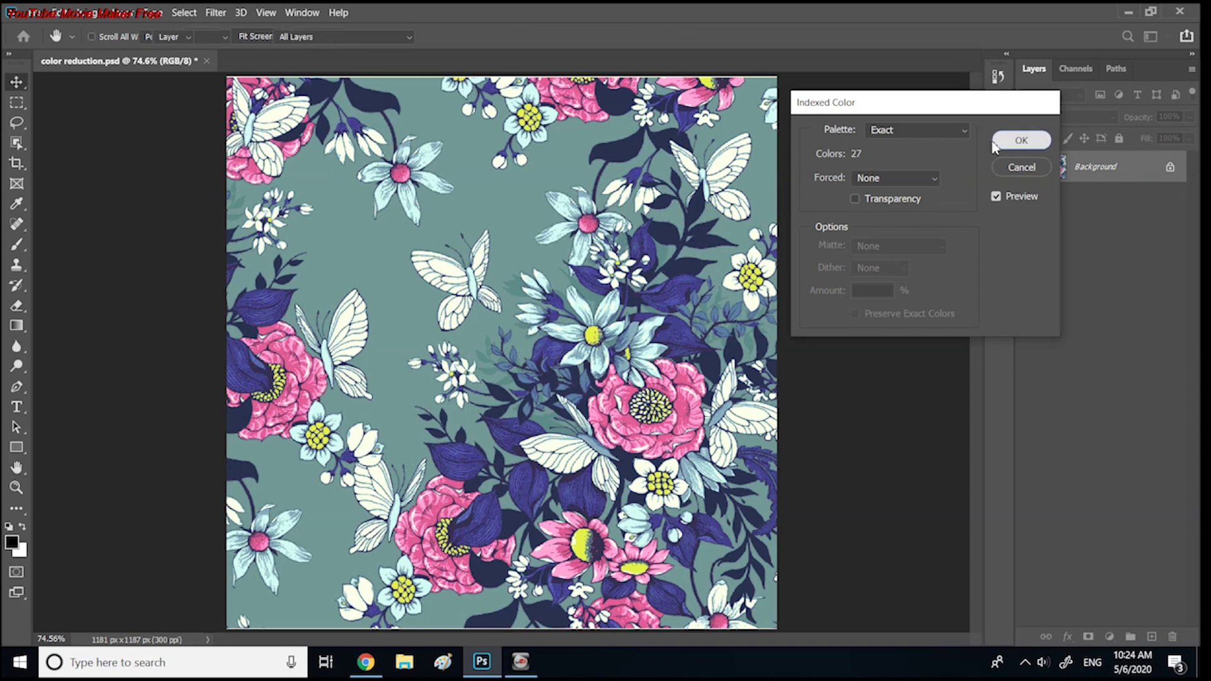
# - Review the remaining swatches in the indexed image's color table and close it without editing any color
pyautogui.click(92, 14)
pyautogui.moveTo(99, 30)
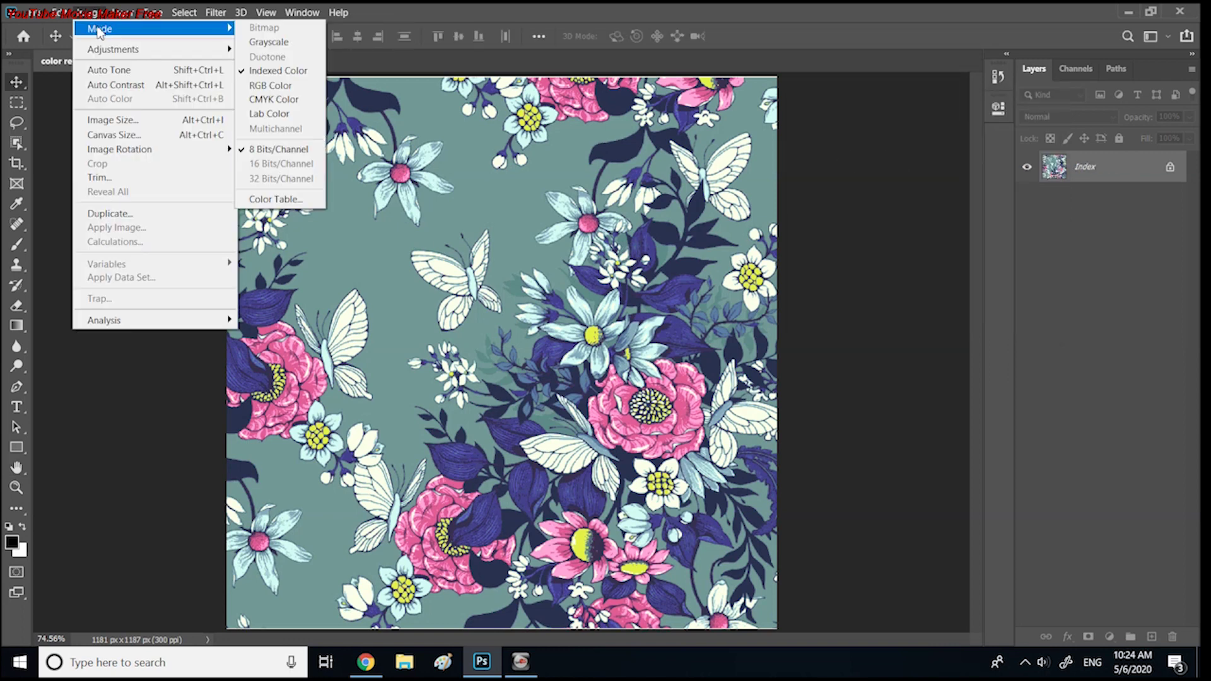
pyautogui.click(266, 199)
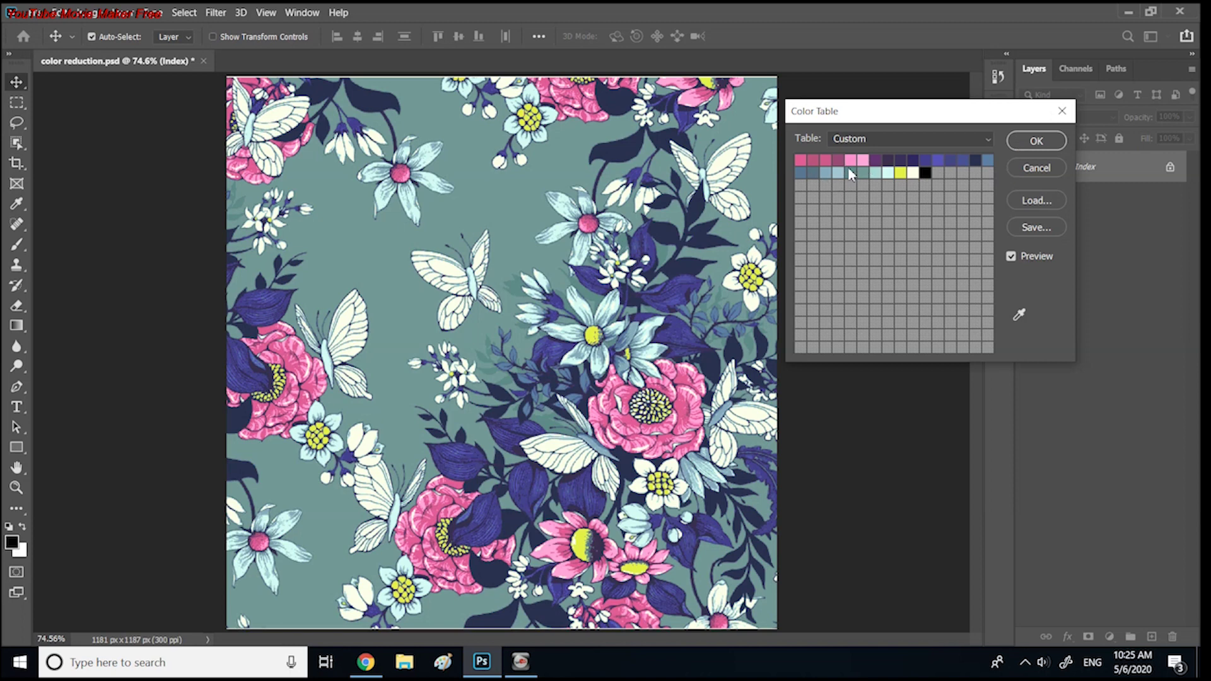
pyautogui.click(1023, 145)
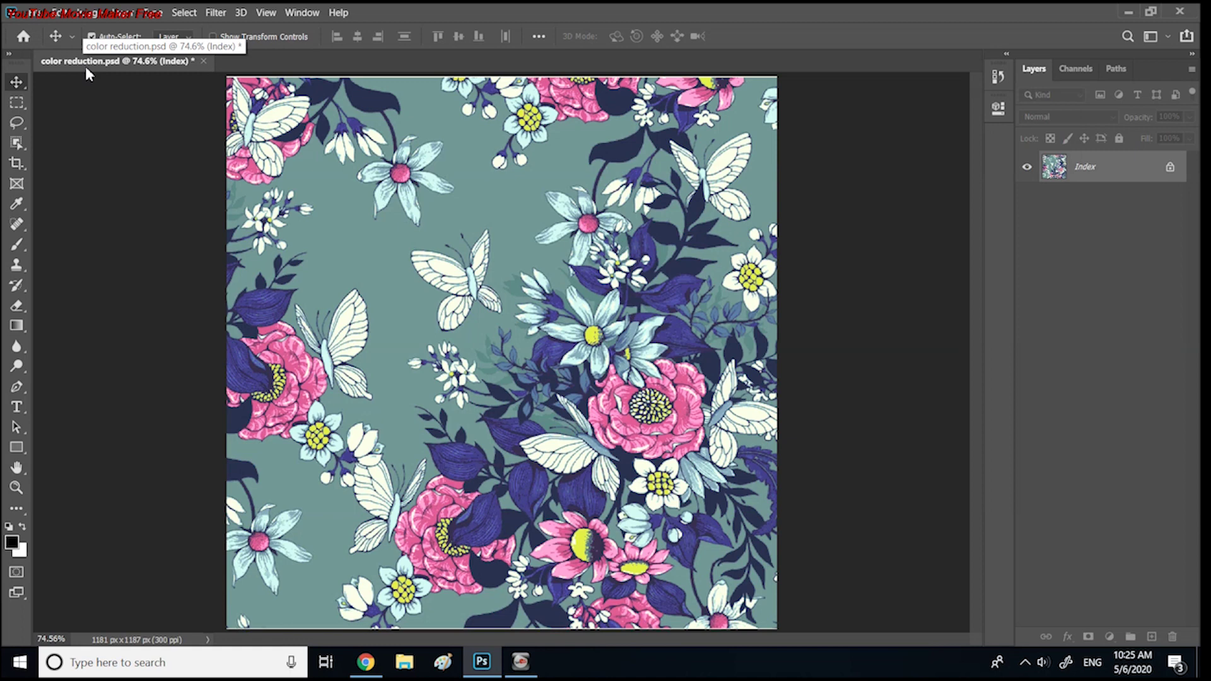
# - Save the indexed pattern on the computer as a new Photoshop file named "color reduction 1" on the Desktop
pyautogui.click(40, 15)
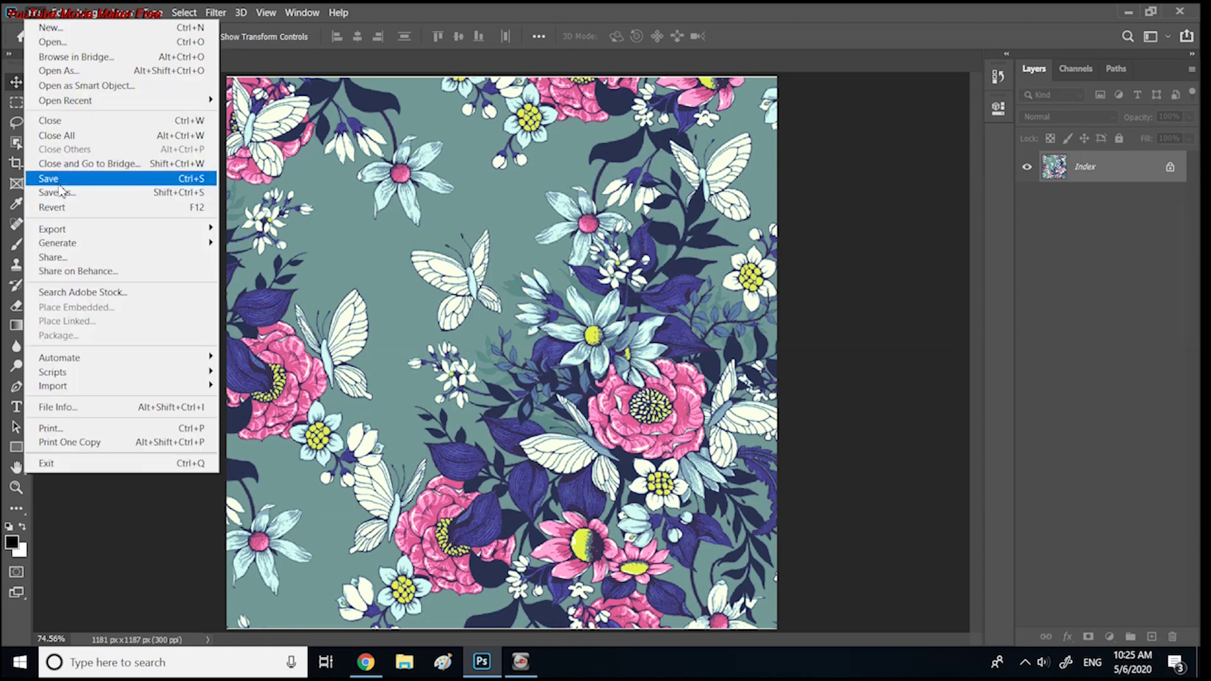
pyautogui.click(69, 207)
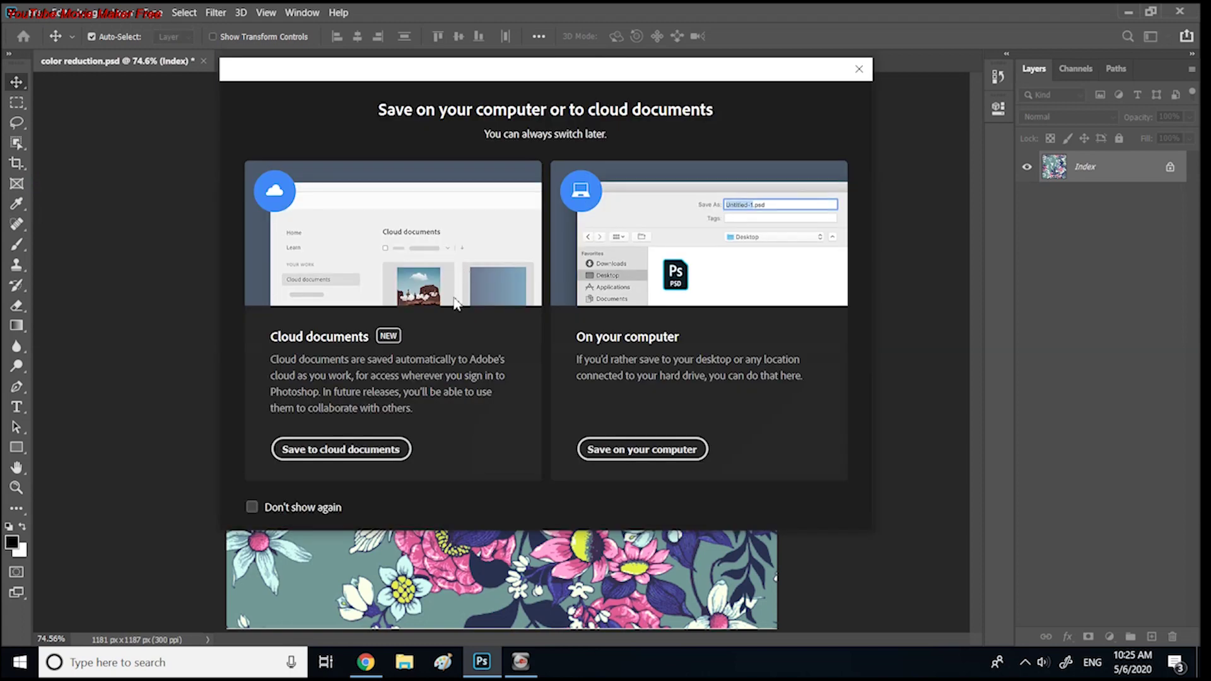
pyautogui.click(616, 457)
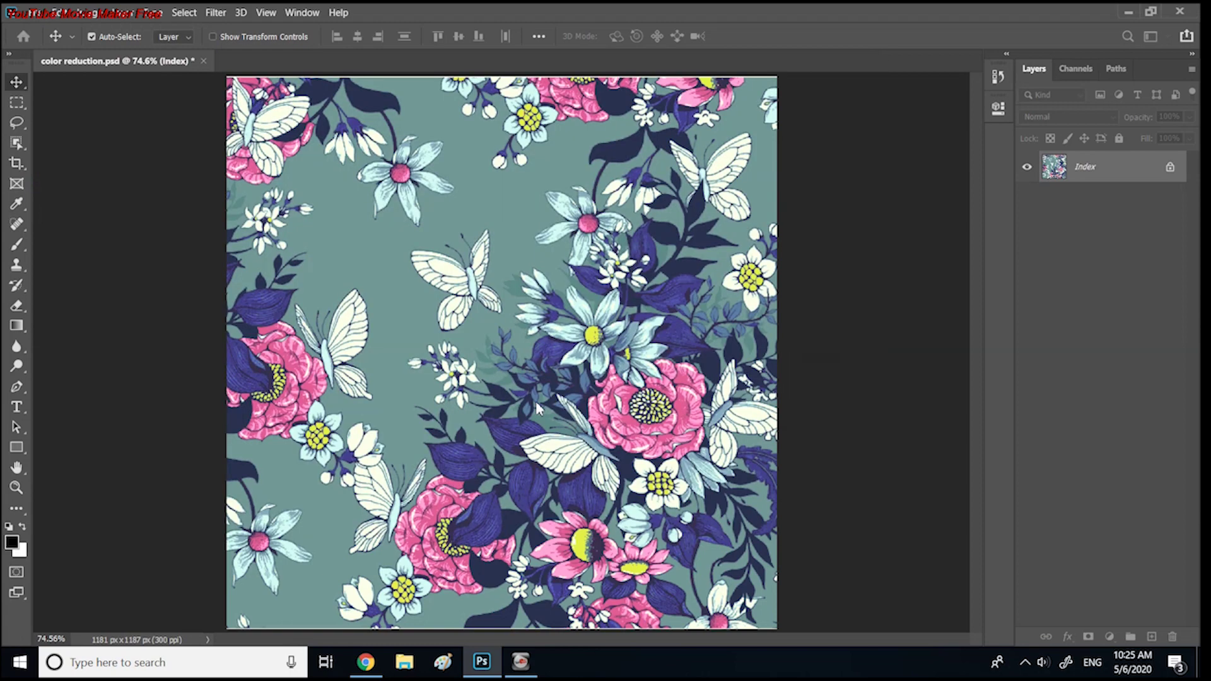
pyautogui.click(214, 404)
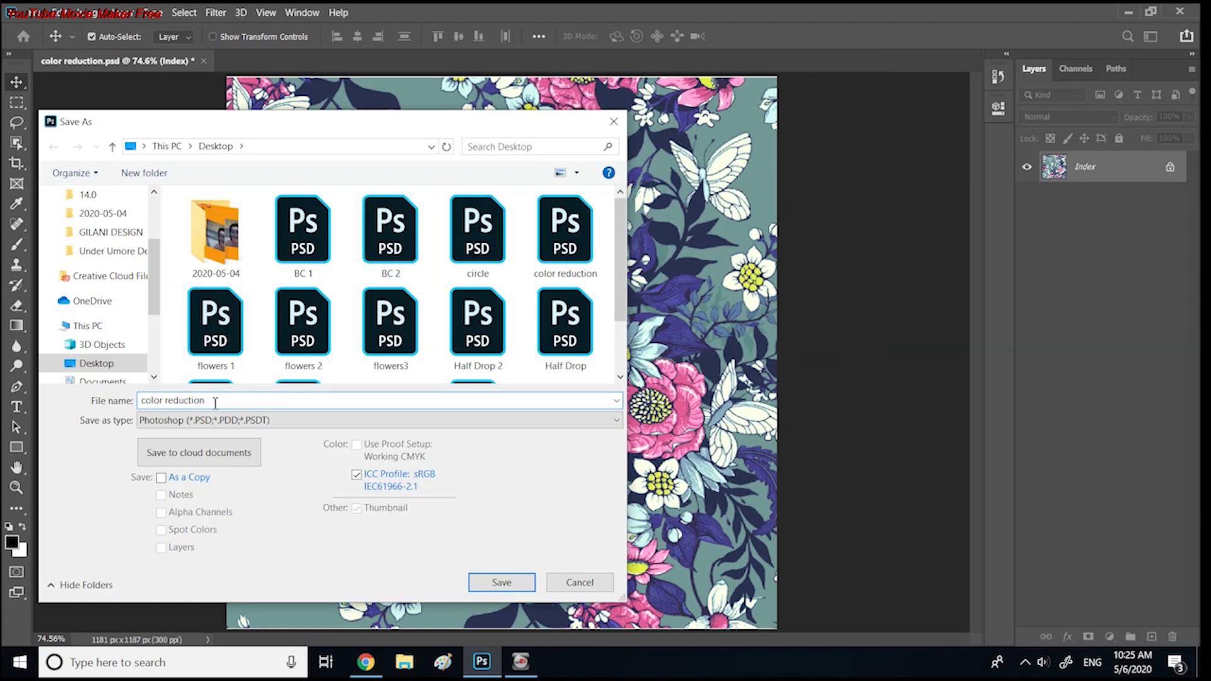
pyautogui.write('1')
pyautogui.click(495, 581)
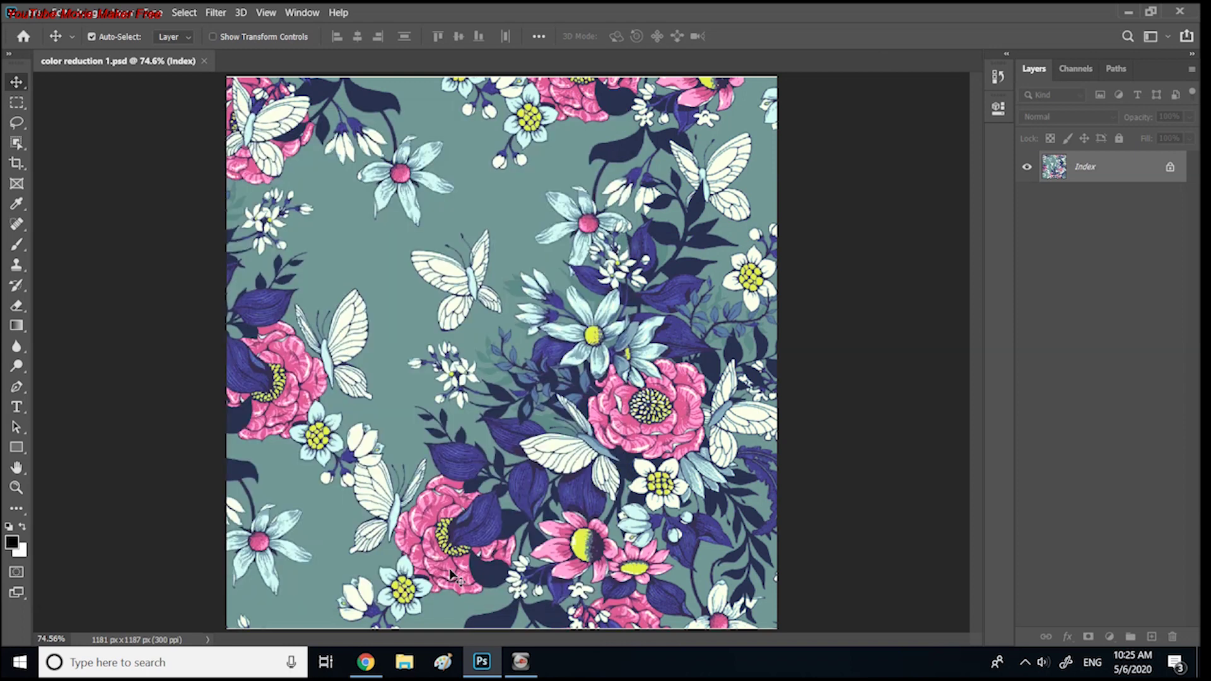